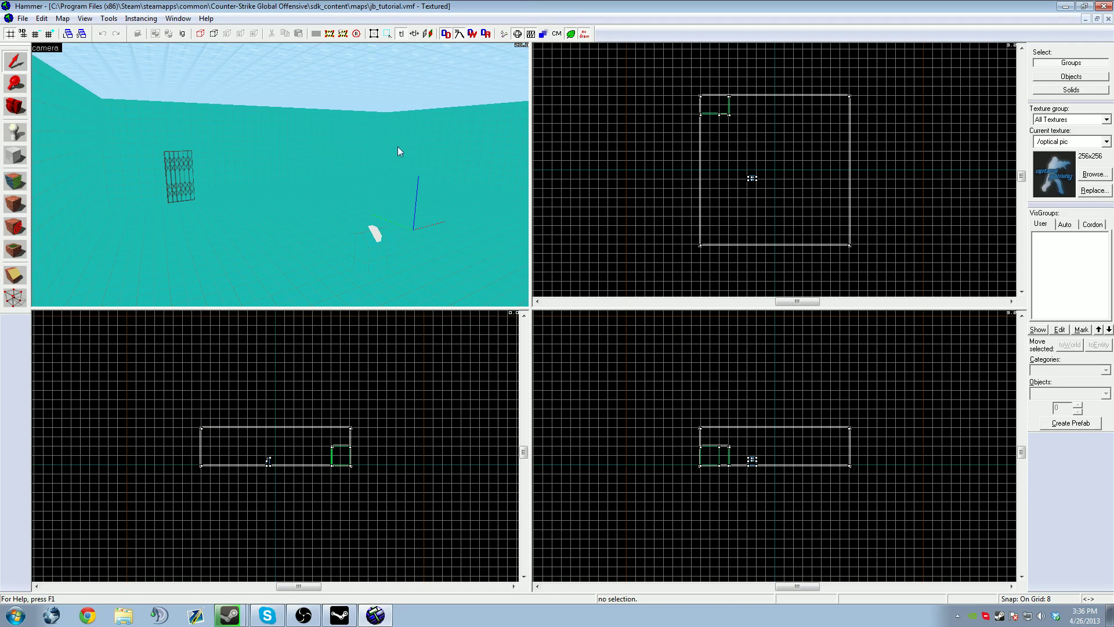
Inspect the cell's front wall, its barred gate and the small button block in the room.
key(z)
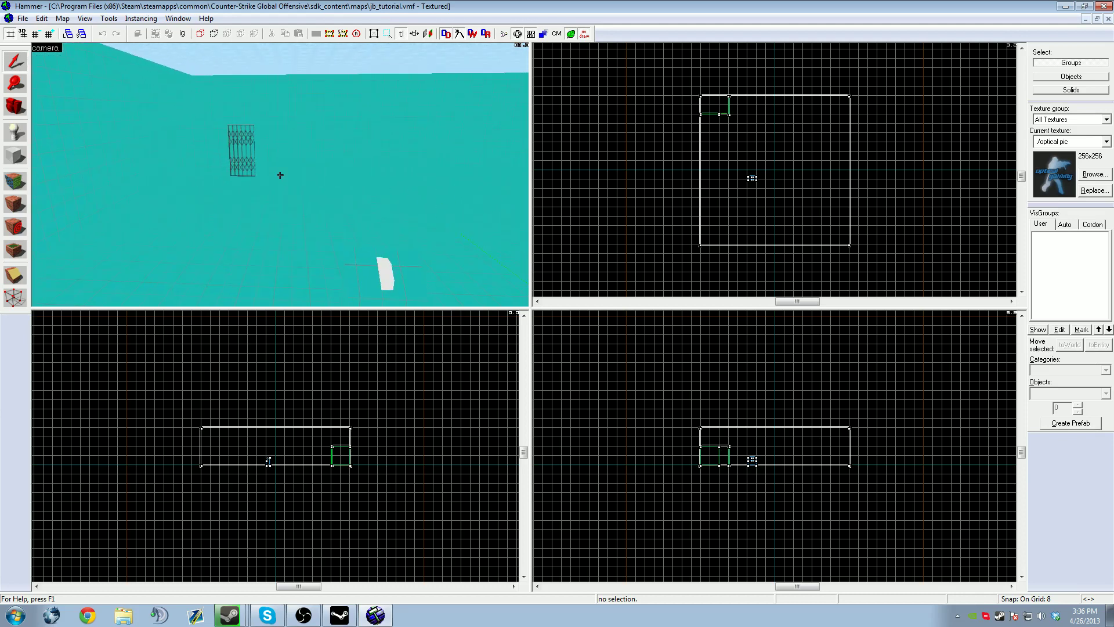
key(z)
click(302, 170)
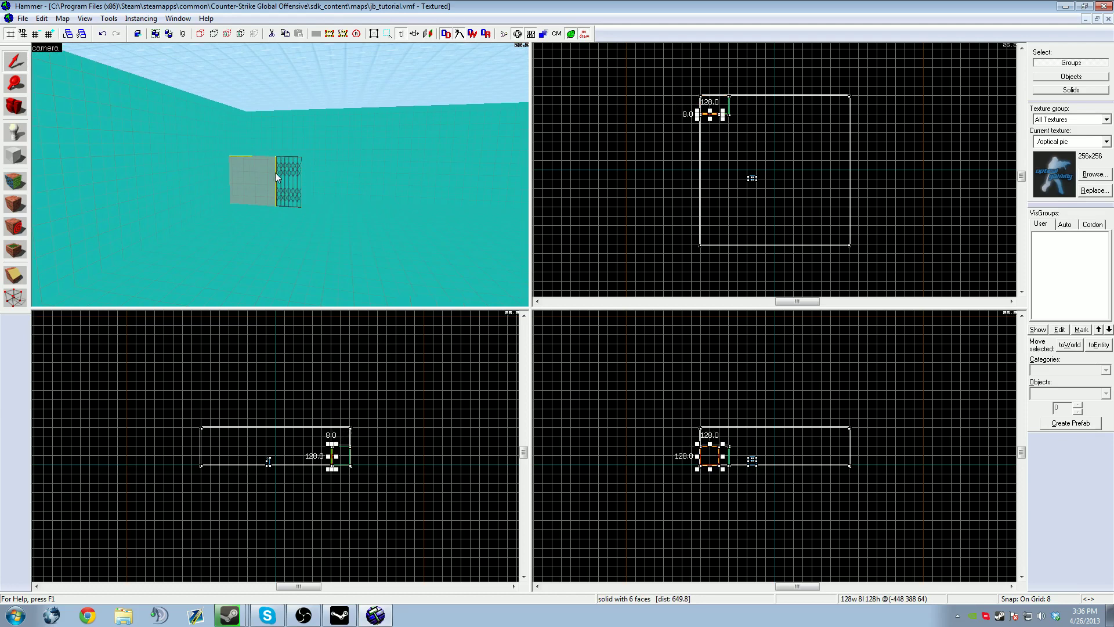
click(283, 156)
click(285, 176)
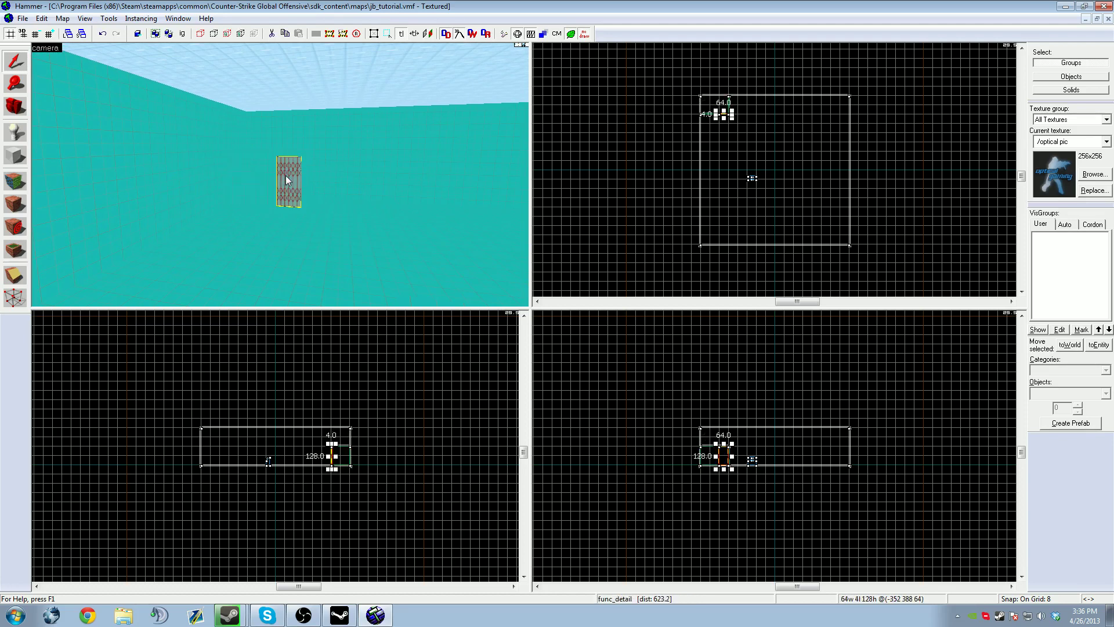
key(z)
click(375, 262)
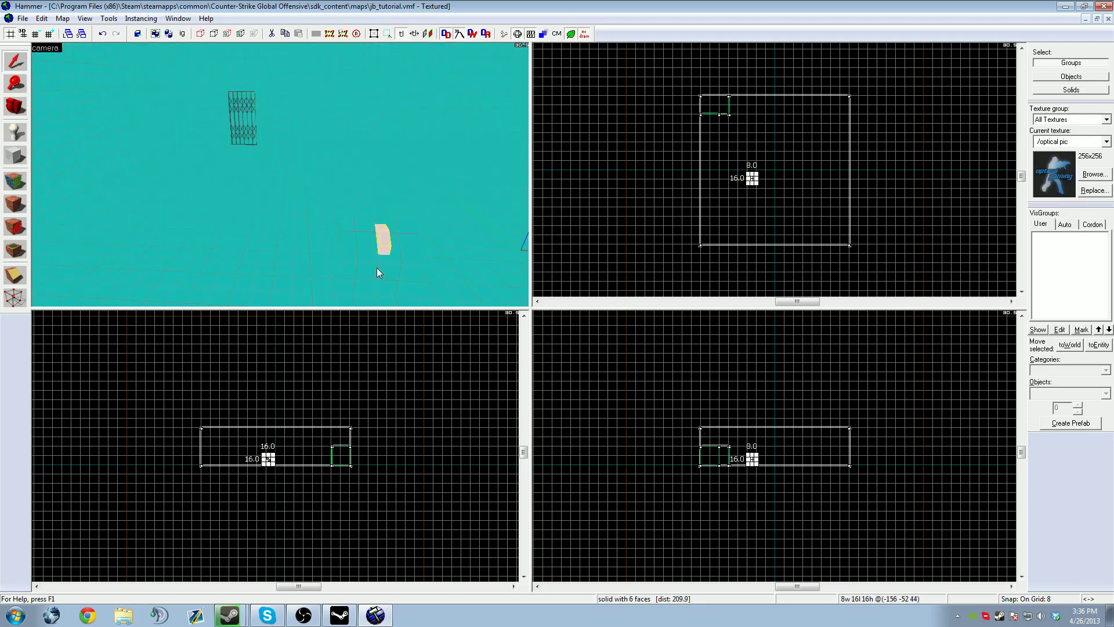
click(595, 200)
key(z)
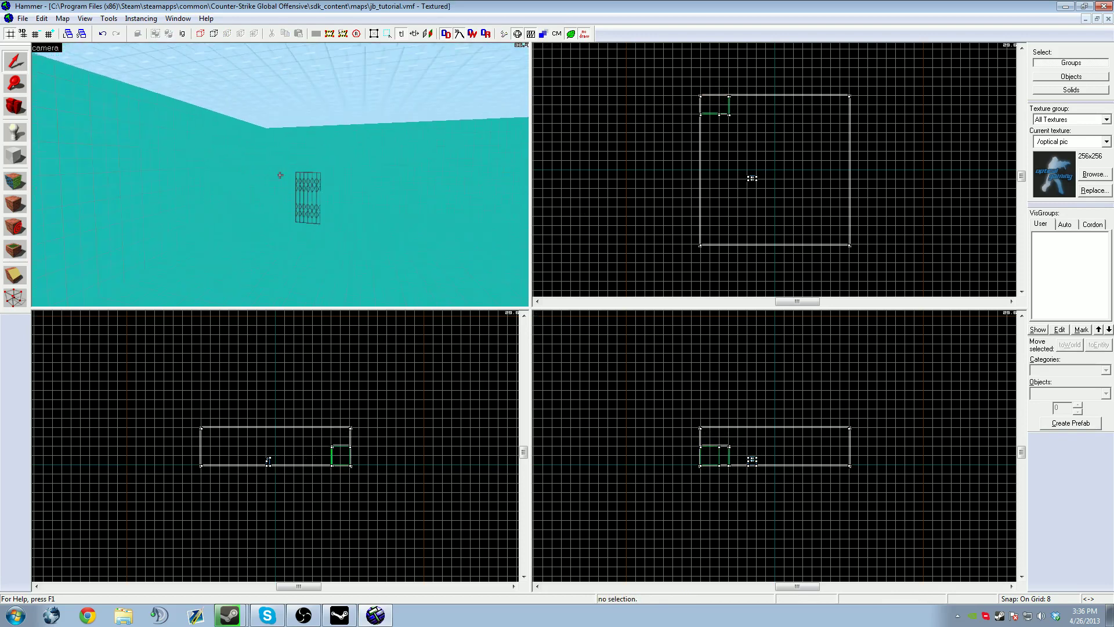
Tie the barred cell gate to an entity, adding its solid to the existing func_detail.
key(w)
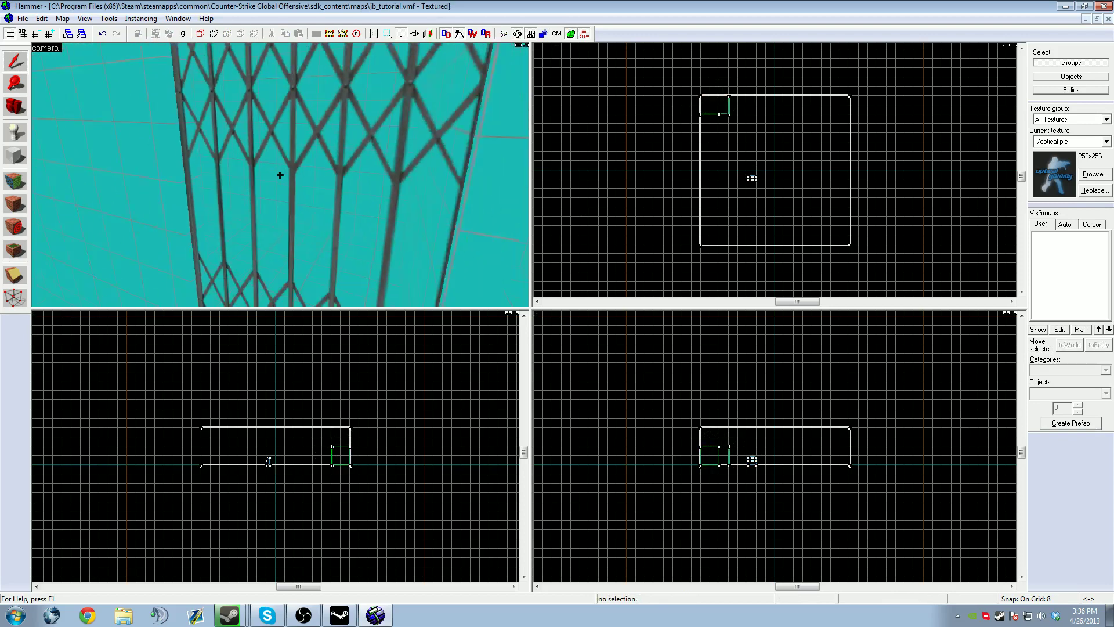
key(s)
key(z)
click(256, 197)
key(z)
key(s)
key(a)
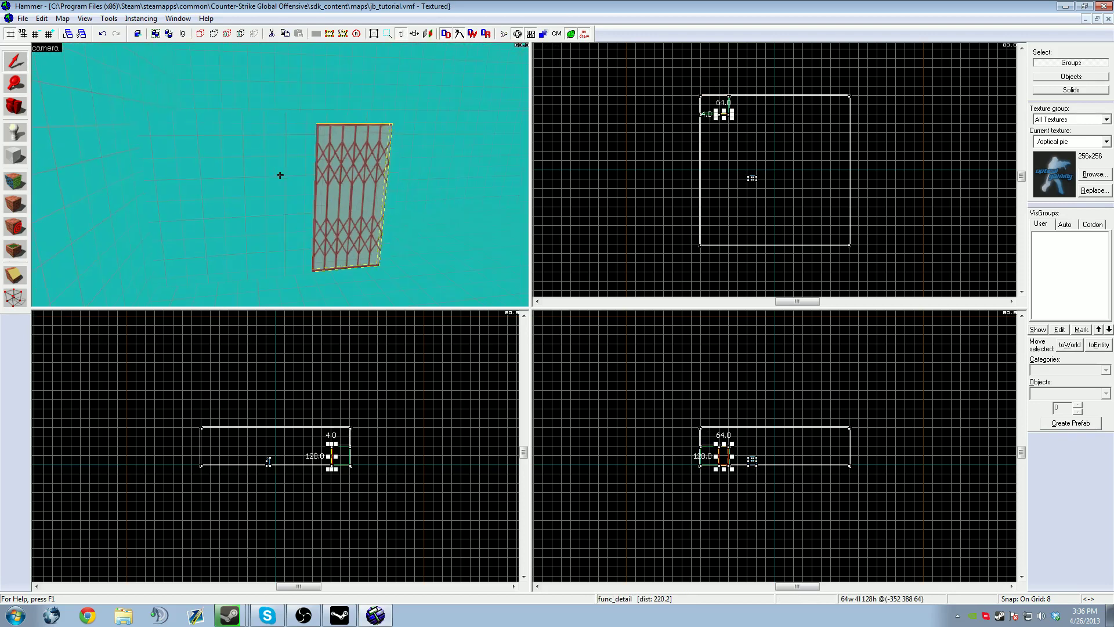
key(w)
key(s)
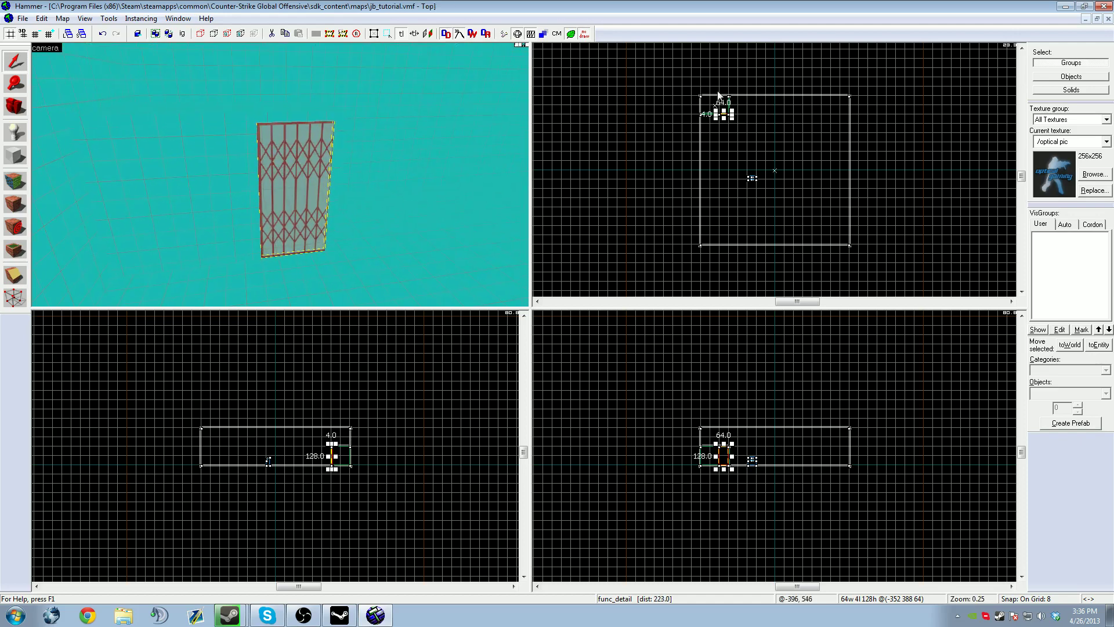
scroll(702, 133, up, 6)
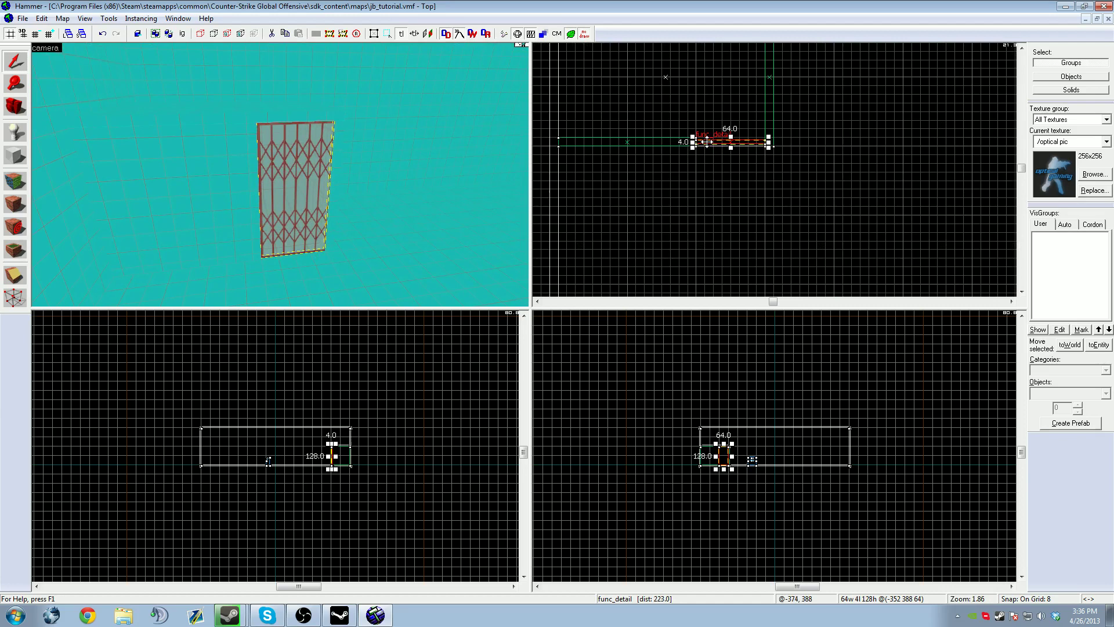
right_click(706, 140)
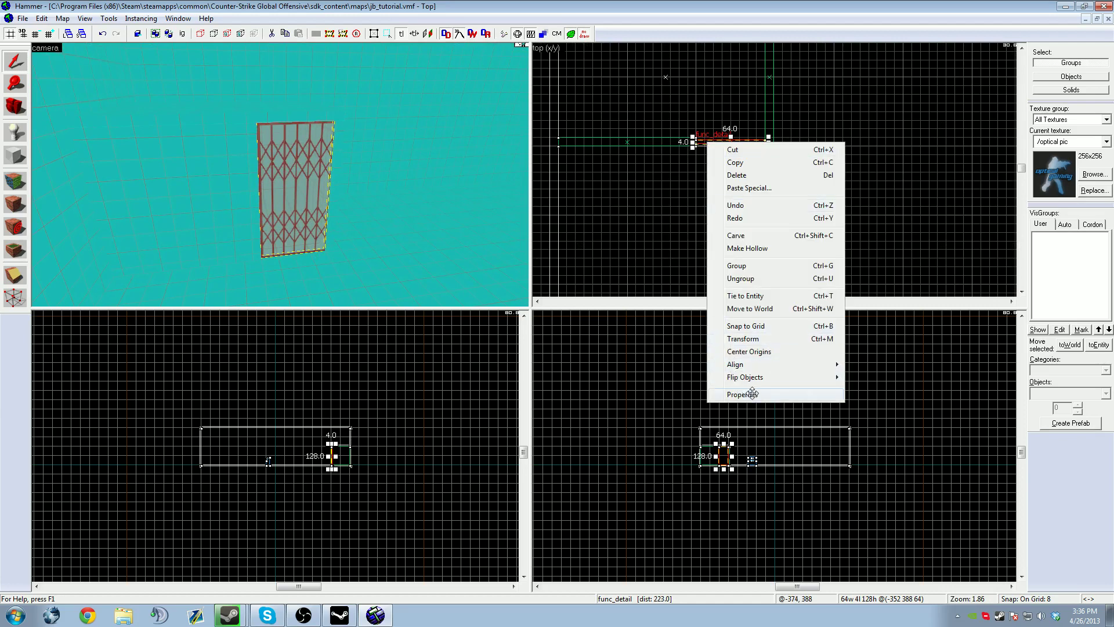
click(764, 297)
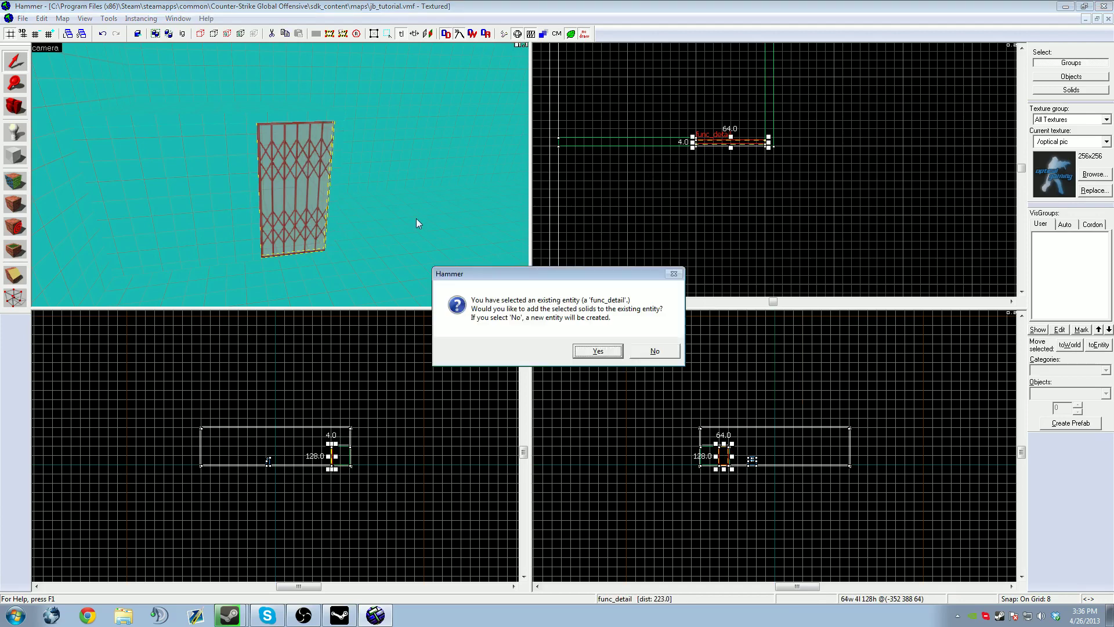
click(597, 351)
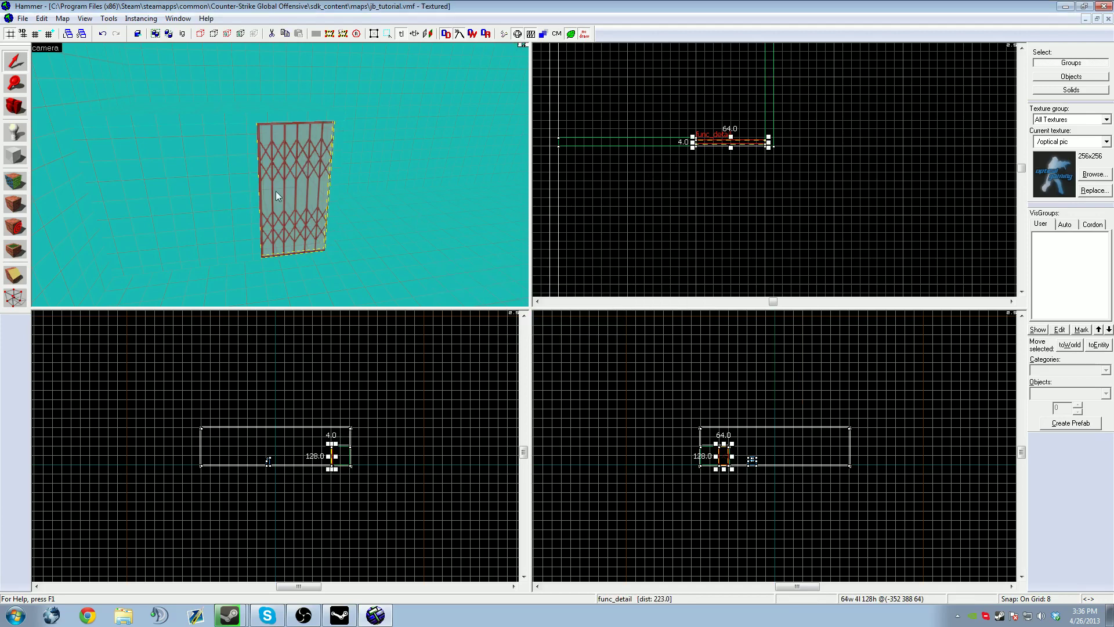
Change the barred gate's entity class to func_door and apply it.
double_click(294, 202)
mouse_move(478, 176)
mouse_down()
mouse_move(540, 294)
mouse_move(482, 185)
mouse_up()
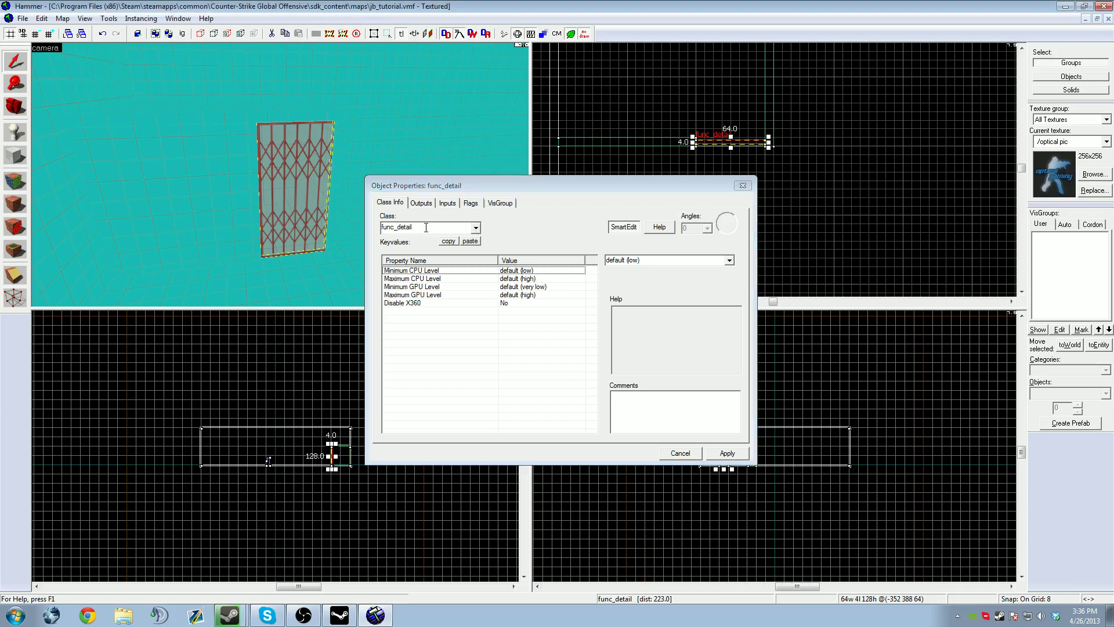
drag(416, 229, 382, 231)
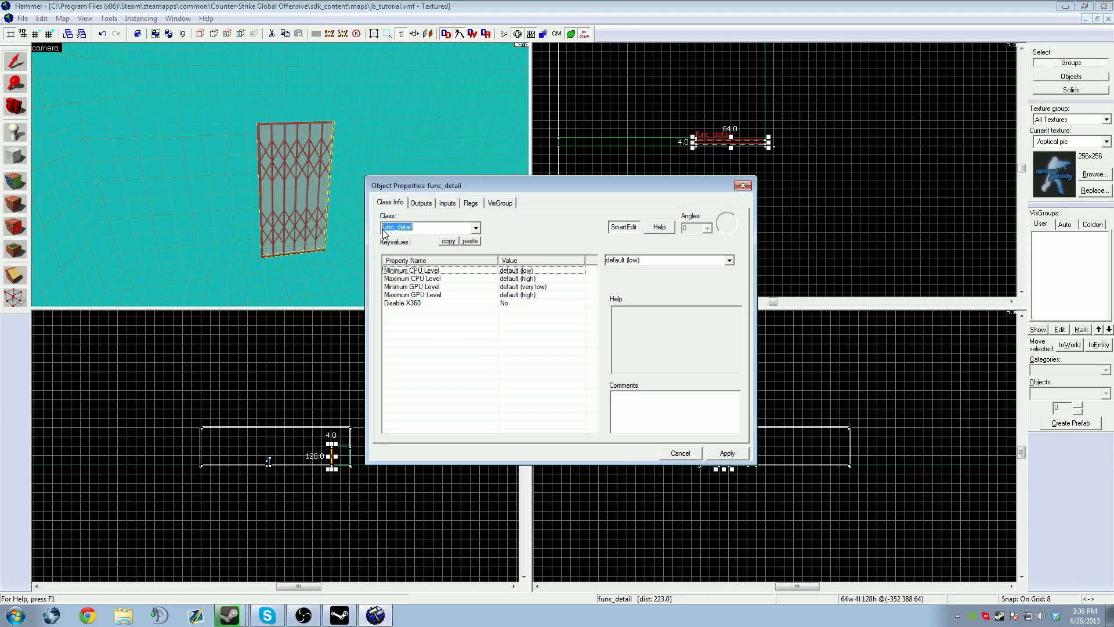
text(door)
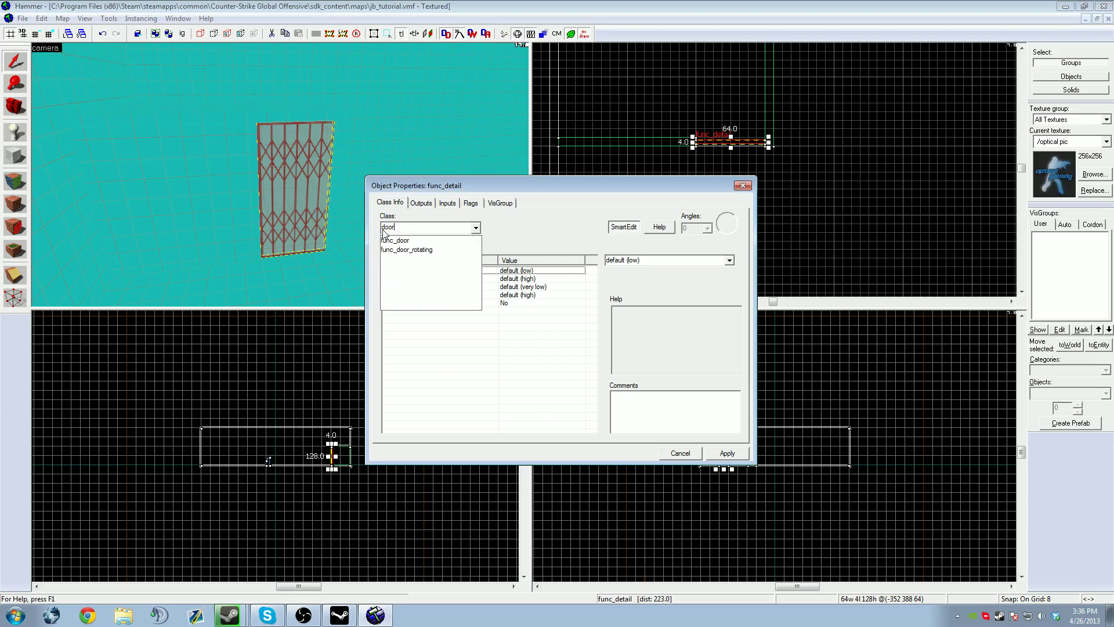
click(411, 239)
click(727, 453)
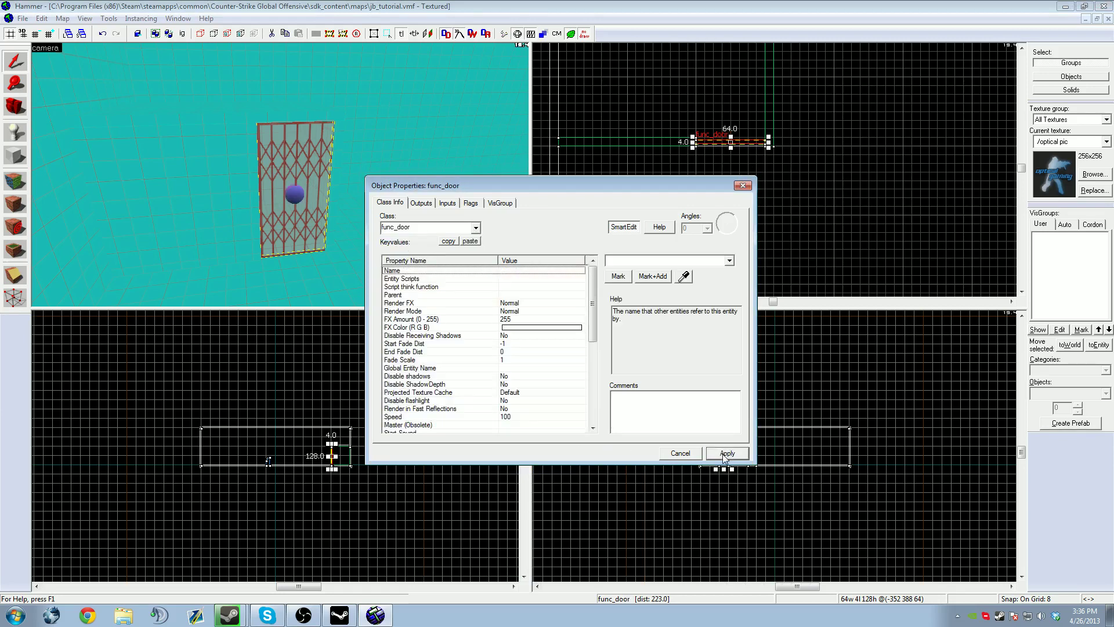
Name the door entity cell_doors and apply the change.
click(631, 261)
text(cell_do)
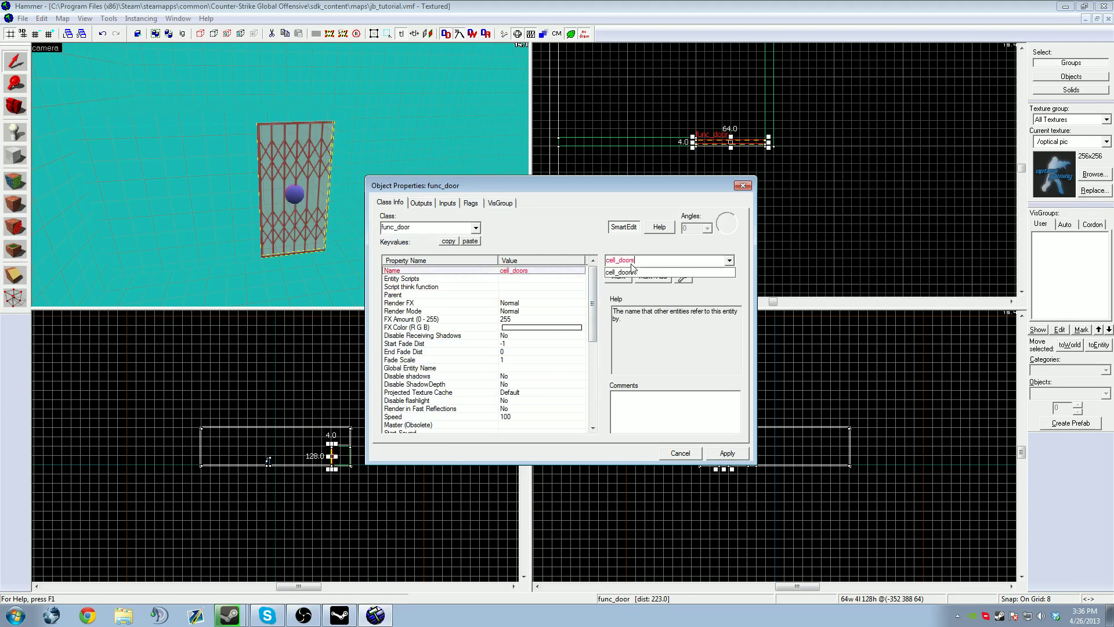
text(ors)
click(714, 452)
click(714, 451)
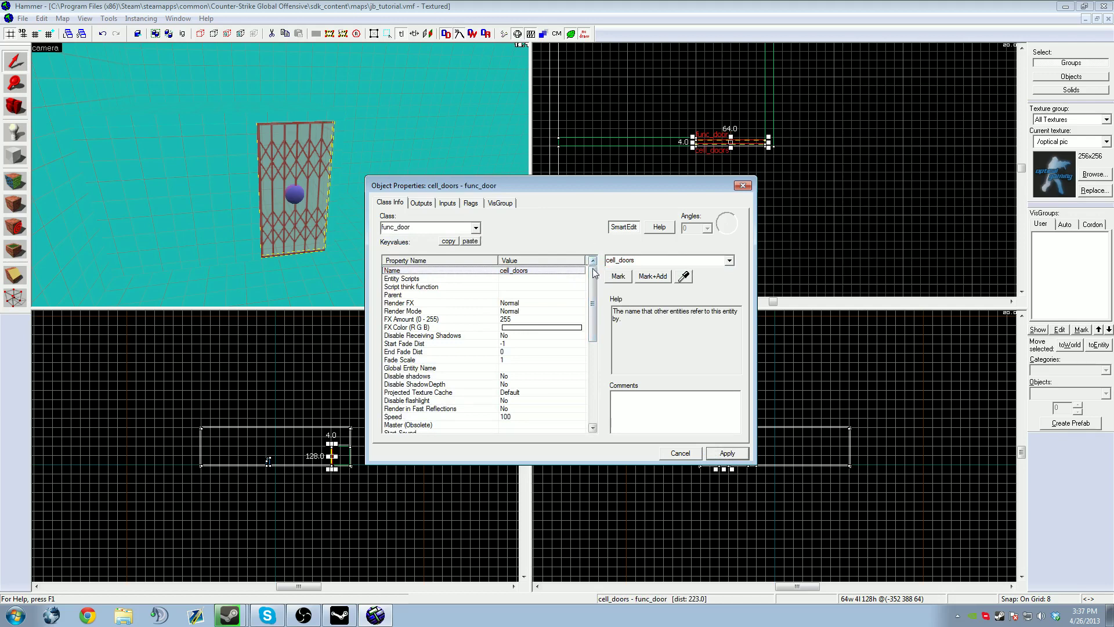
Open the door's Move Direction (Pitch Yaw Roll) property, keeping the door visible in the top view.
drag(594, 273, 594, 375)
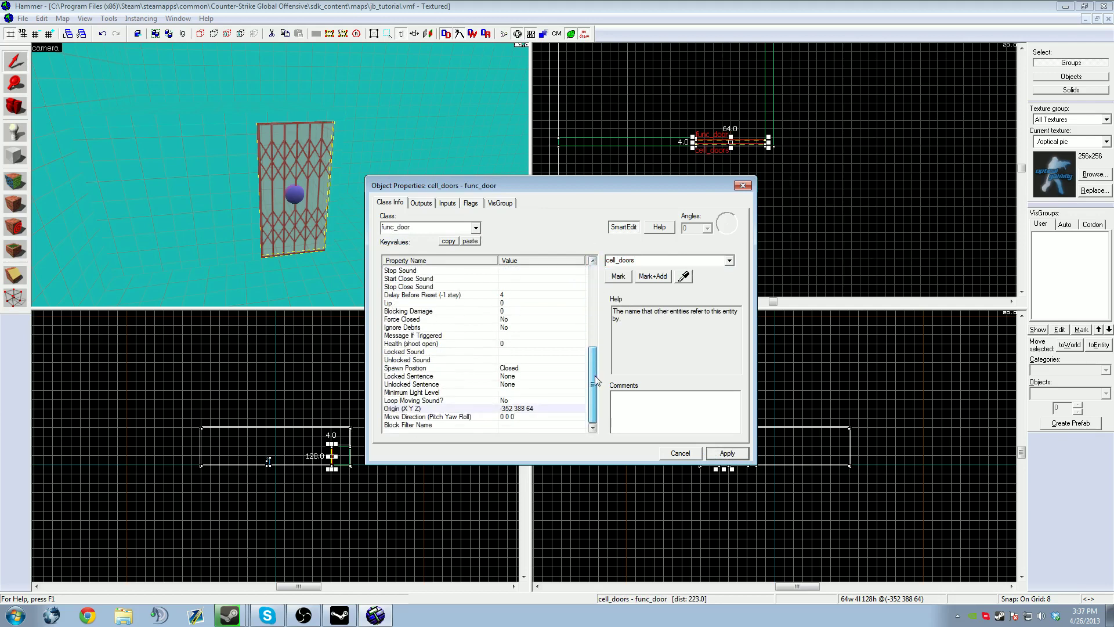
click(427, 417)
drag(570, 185, 597, 301)
Slide the door 64 units into the adjoining cell wall to preview its open position.
scroll(740, 130, up, 2)
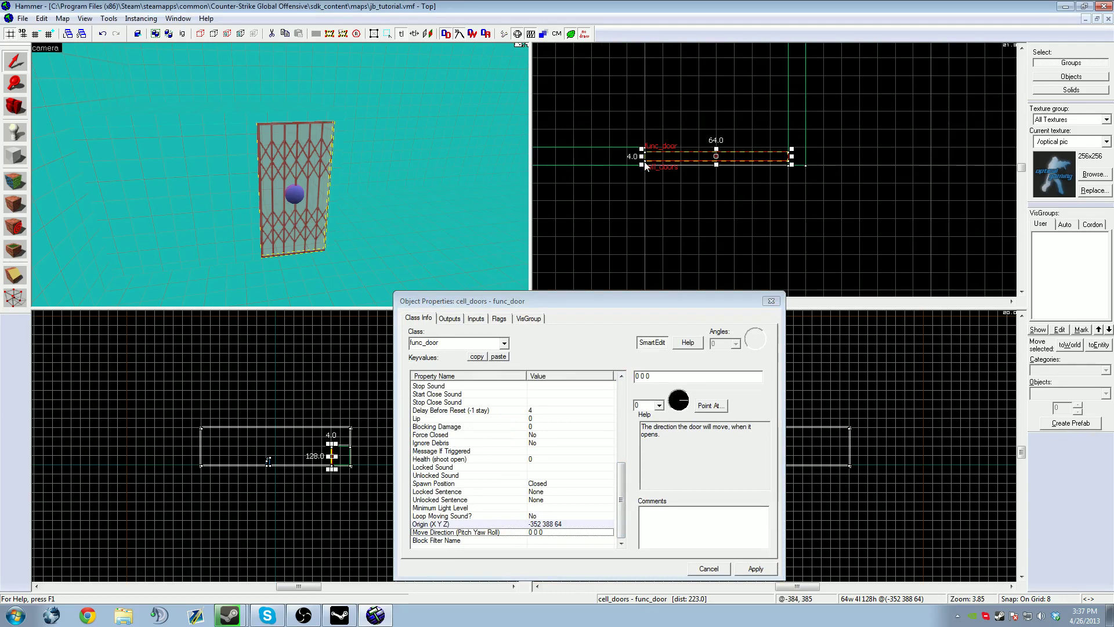
key(z)
key(w)
key(z)
drag(768, 157, 631, 162)
key(z)
key(w)
key(z)
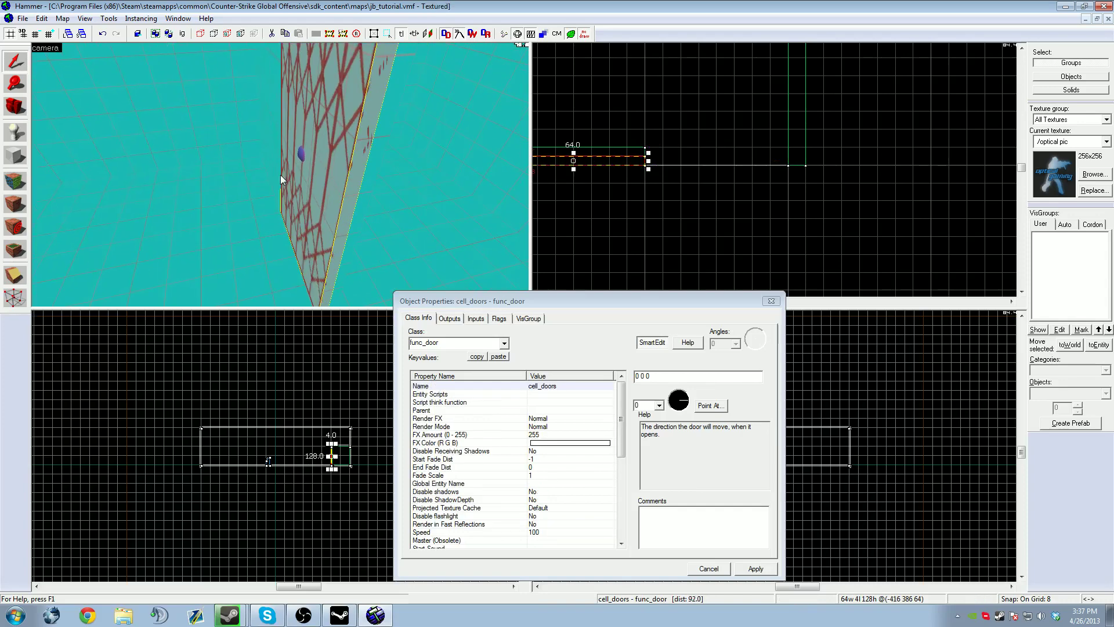
Reduce the grid snap to 2 units and move the door back into its doorway.
key(bracketleft)
key(bracketleft)
key(z)
key(a)
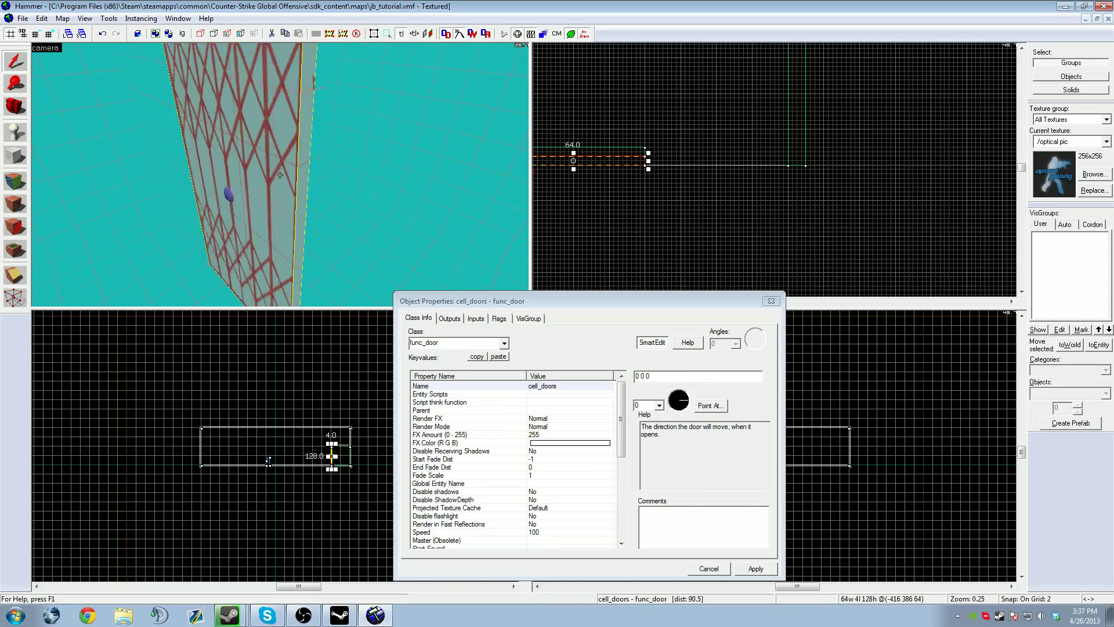
key(z)
drag(605, 161, 747, 154)
Set the grid snap to 1 unit and try widening the door to 65 units into the wall, restoring it to 64.
scroll(642, 157, up, 8)
key(bracketleft)
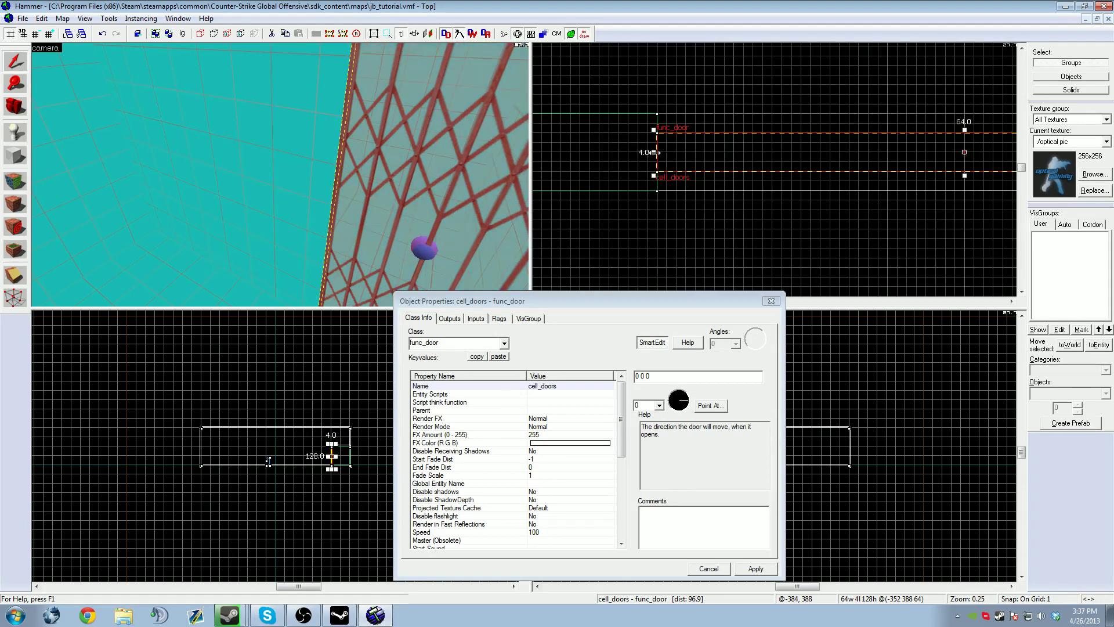
drag(654, 152, 649, 152)
scroll(648, 152, down, 5)
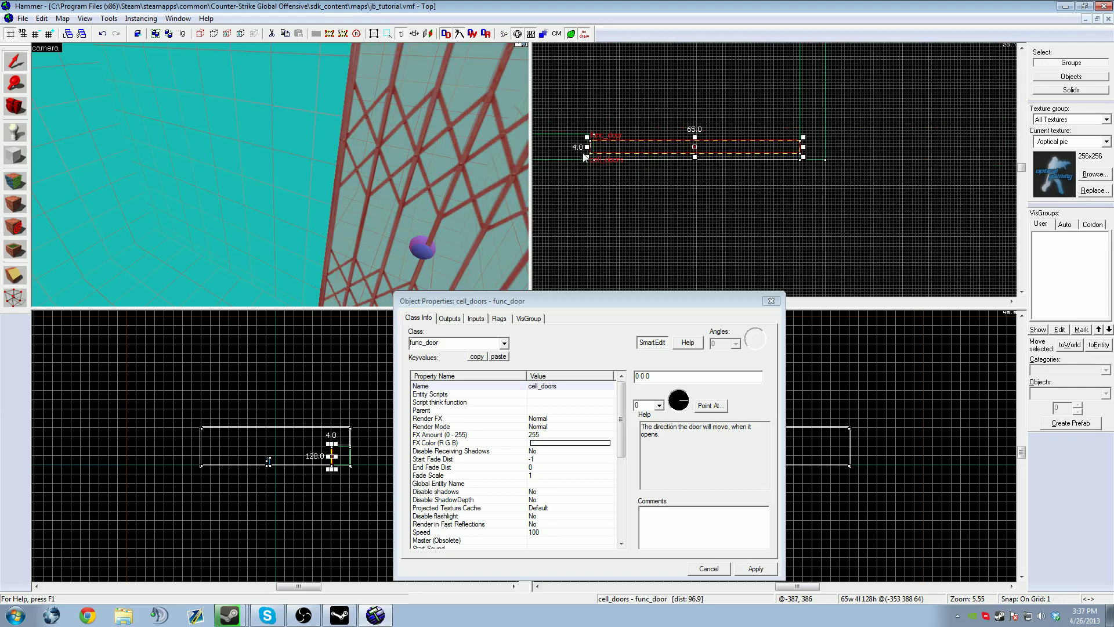
drag(587, 147, 591, 147)
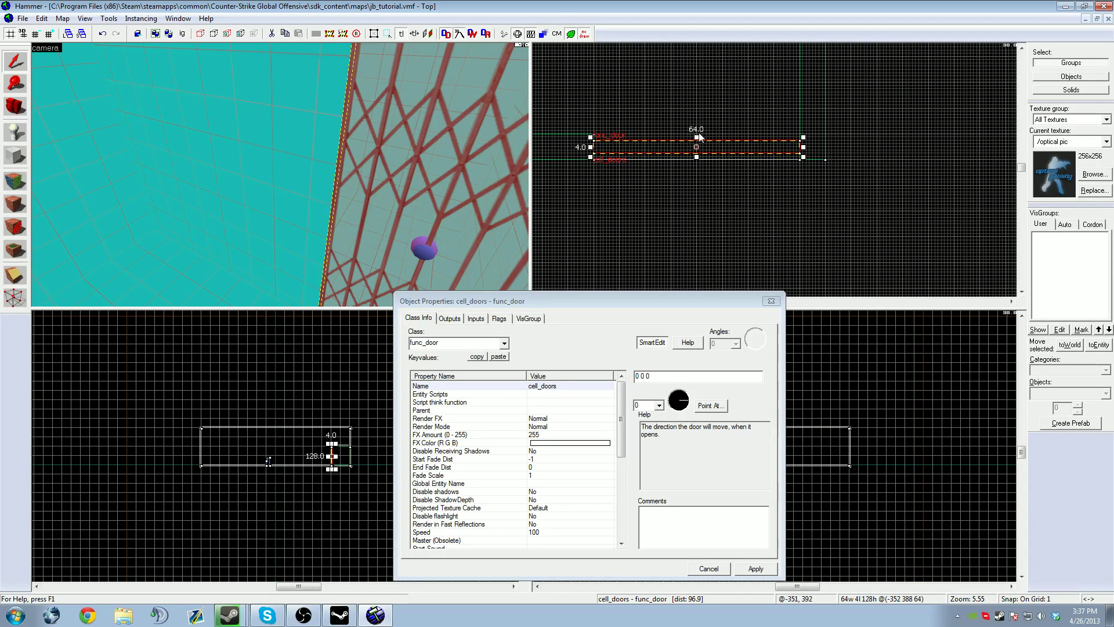
Extend the door's wall-side edge 1 unit into the adjoining wall, making the door 65 units wide.
drag(777, 144, 570, 142)
key(z)
key(z)
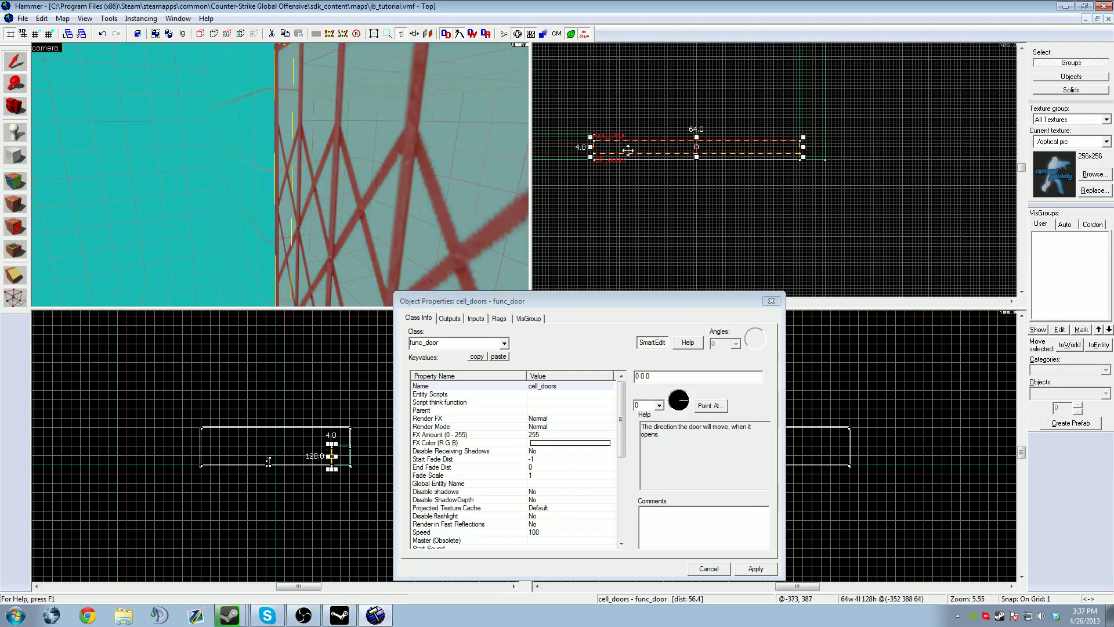
scroll(642, 123, up, 5)
scroll(641, 123, up, 3)
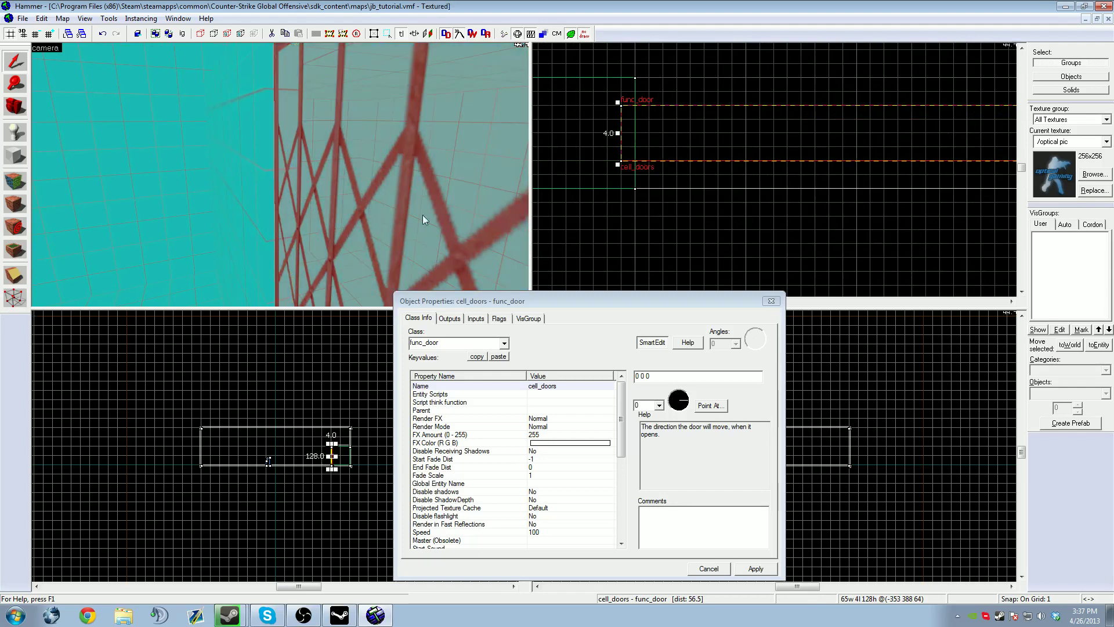
Preview the widened door's opening travel by sliding it into the wall and returning it to the doorway.
scroll(798, 143, down, 5)
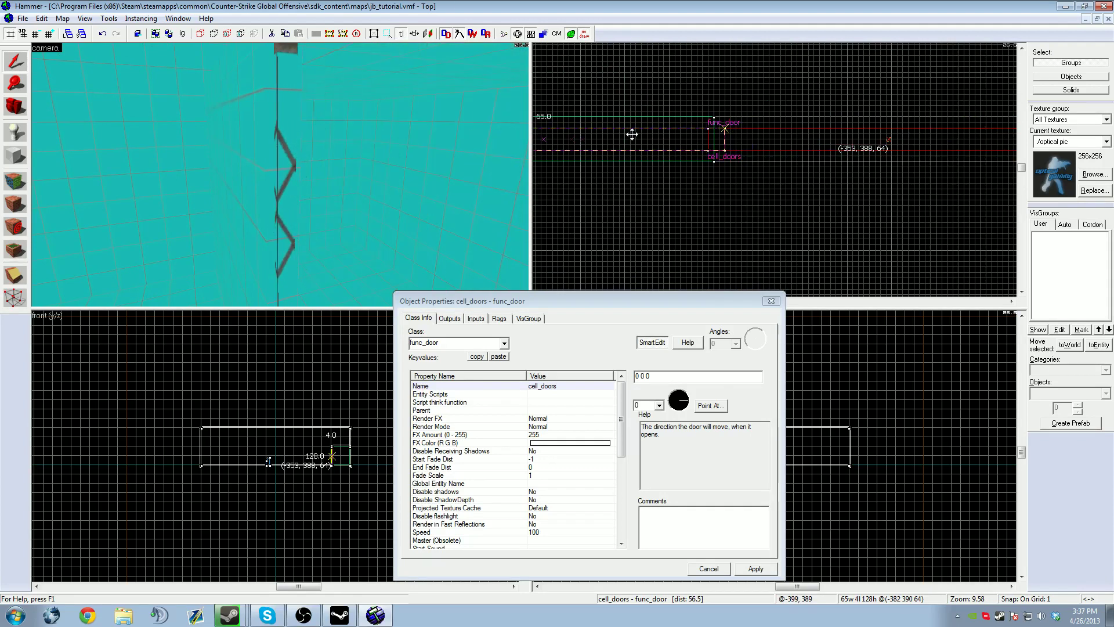
drag(620, 134, 974, 135)
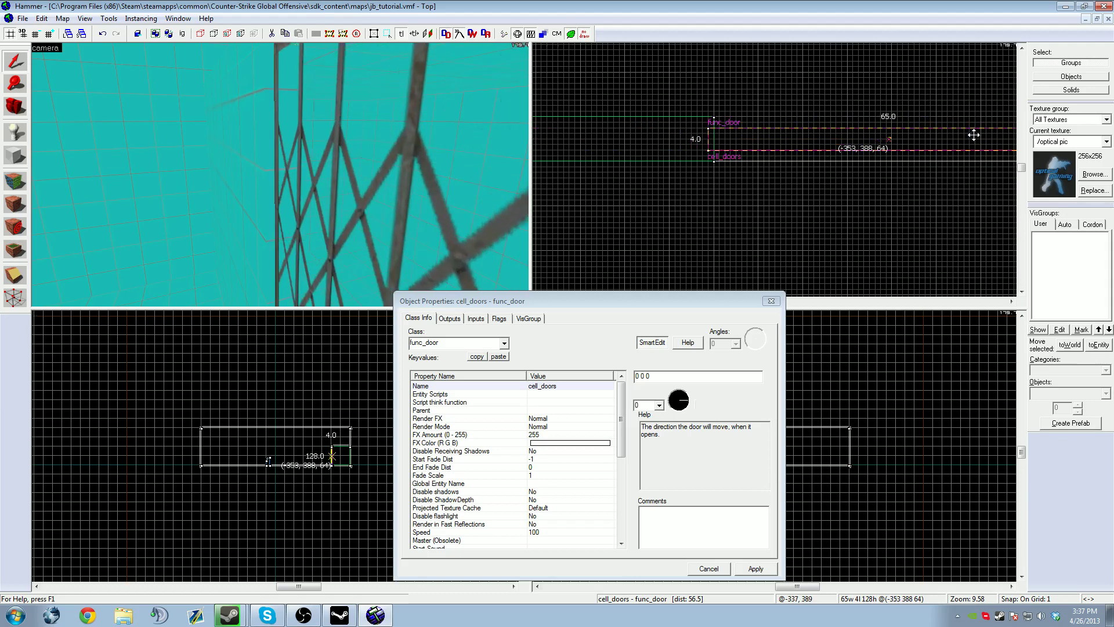
key(z)
key(s)
key(z)
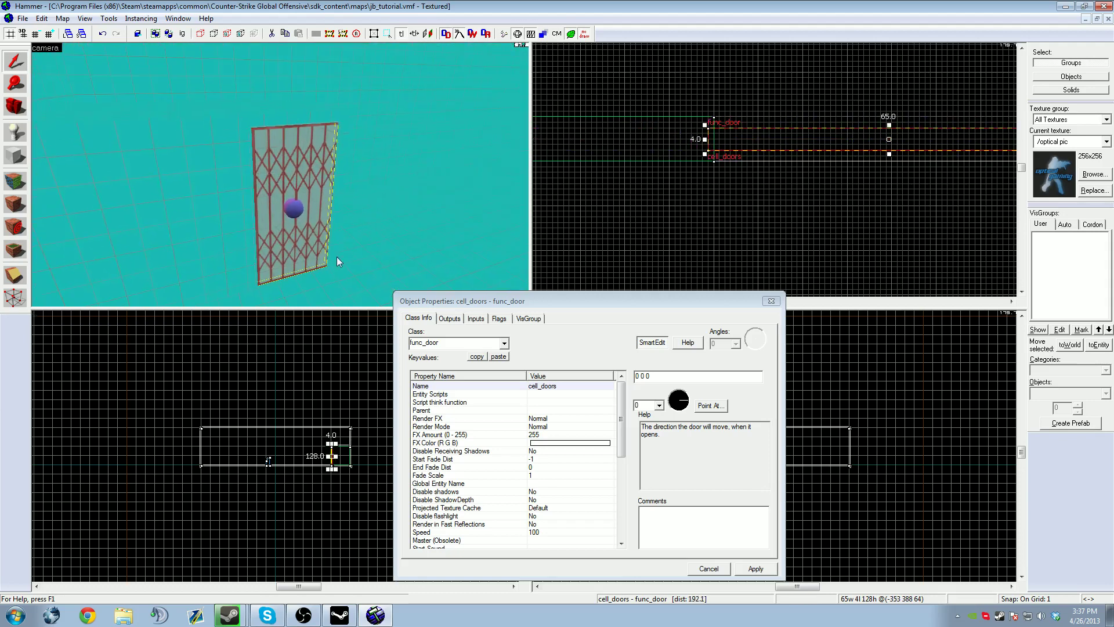
Set the door's Move Direction to 0 180 0 so it opens toward the adjoining cell wall.
drag(545, 303, 516, 211)
scroll(504, 431, down, 10)
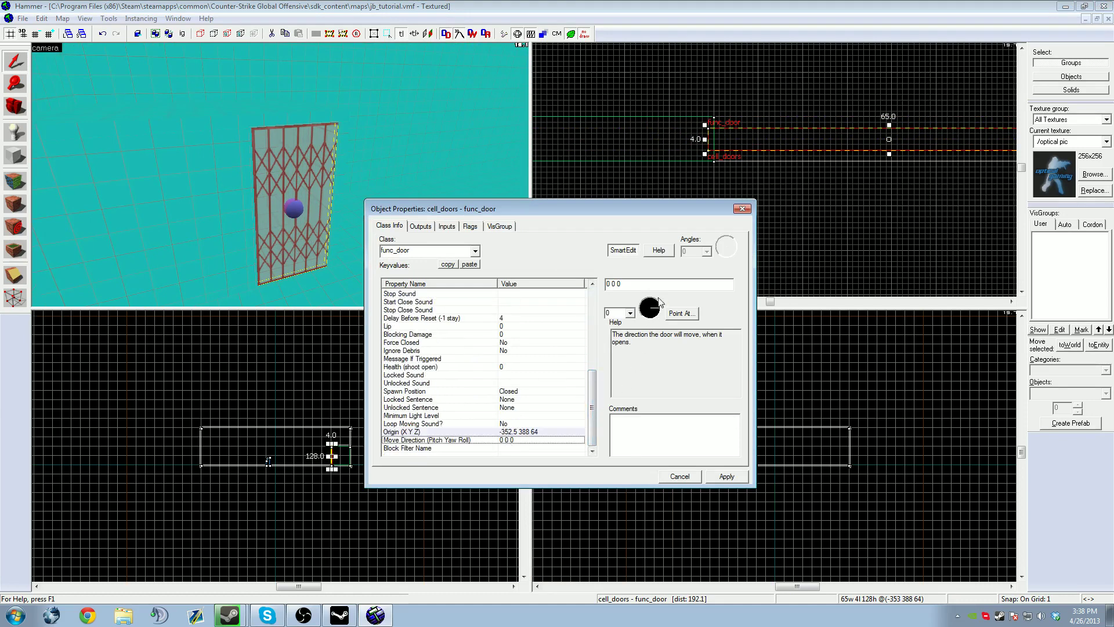
scroll(576, 140, down, 2)
scroll(576, 141, down, 2)
drag(588, 209, 666, 256)
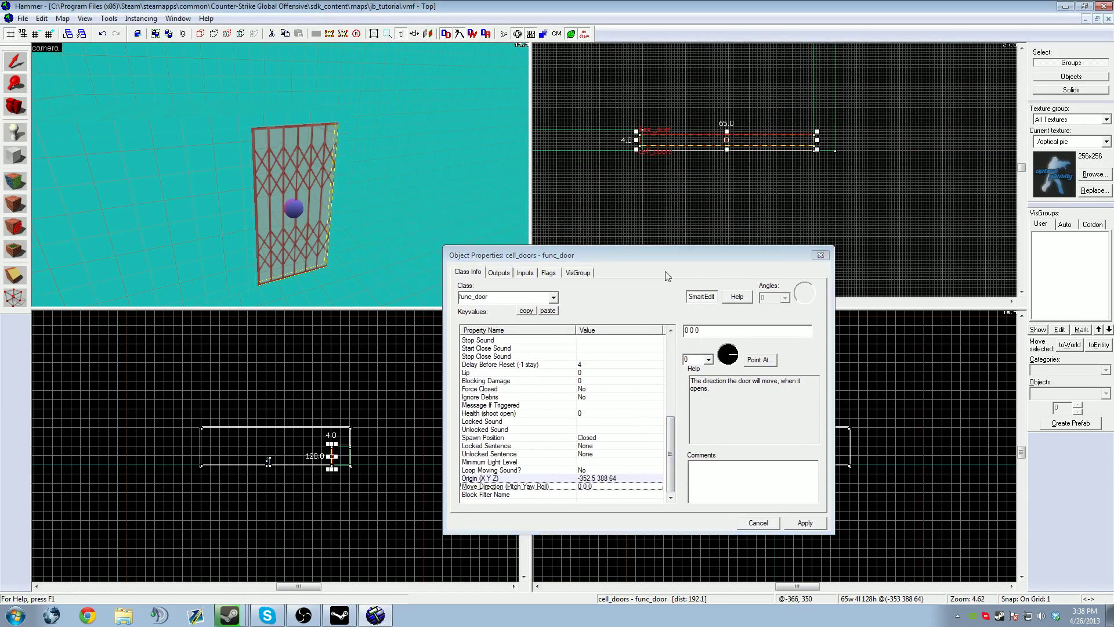
click(517, 491)
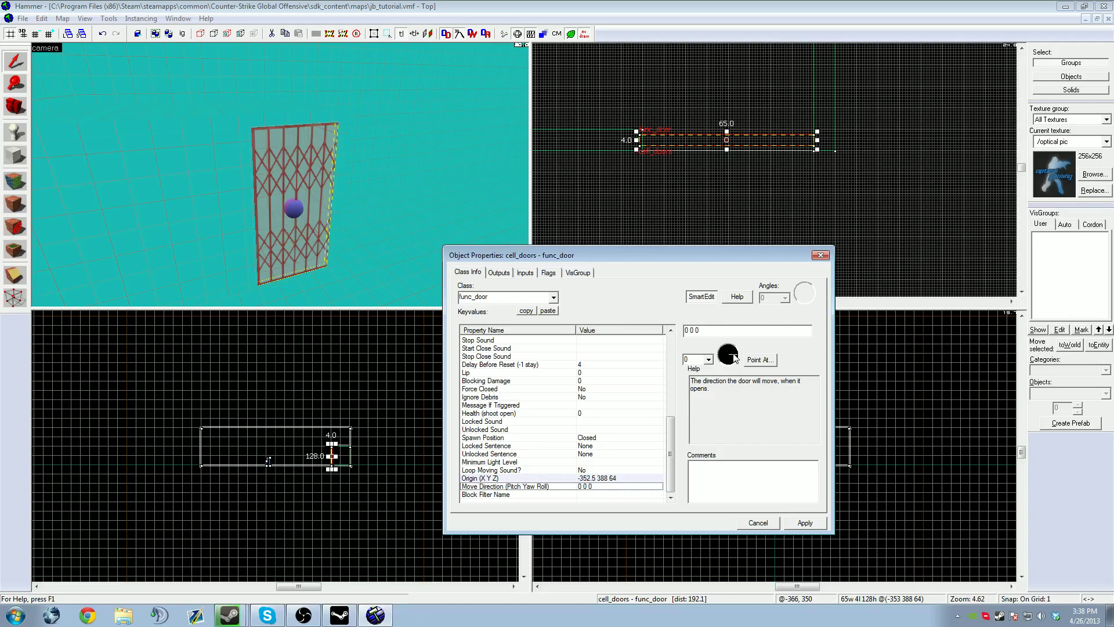
drag(741, 439, 679, 356)
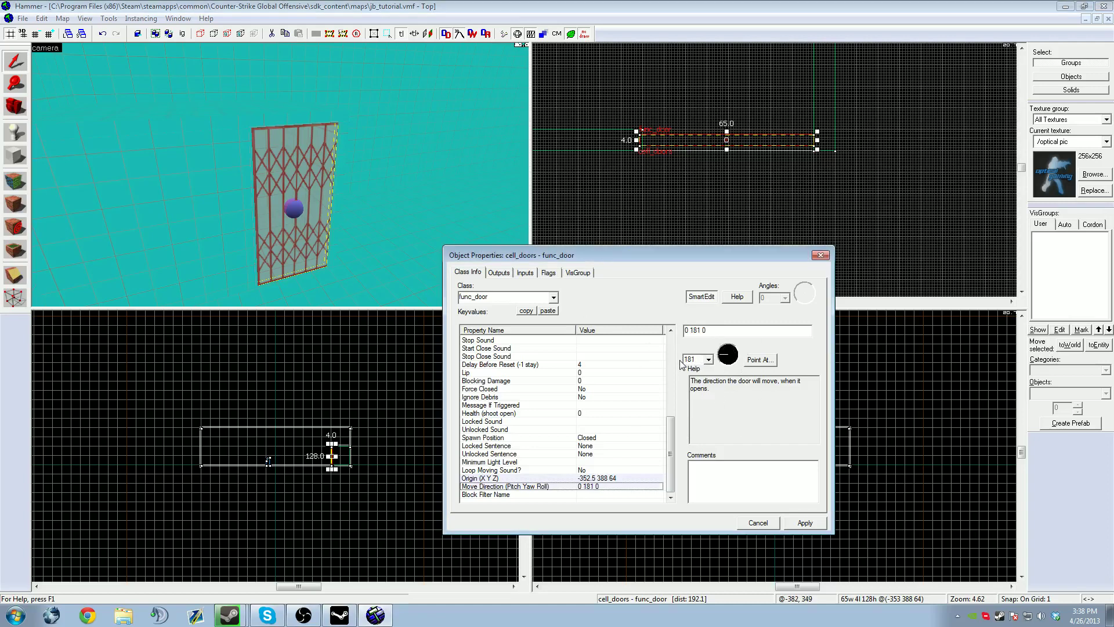
key(BackSpace)
text(0)
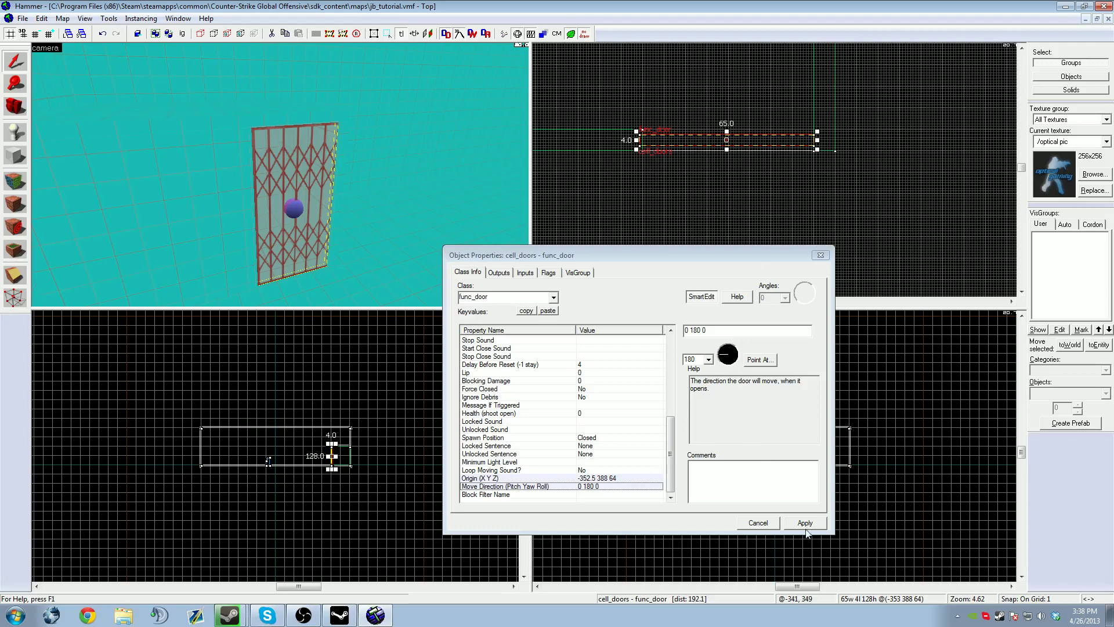
Set the cell door's Delay Before Reset to -1 so it stays open, and apply the change.
click(670, 361)
drag(671, 361, 673, 499)
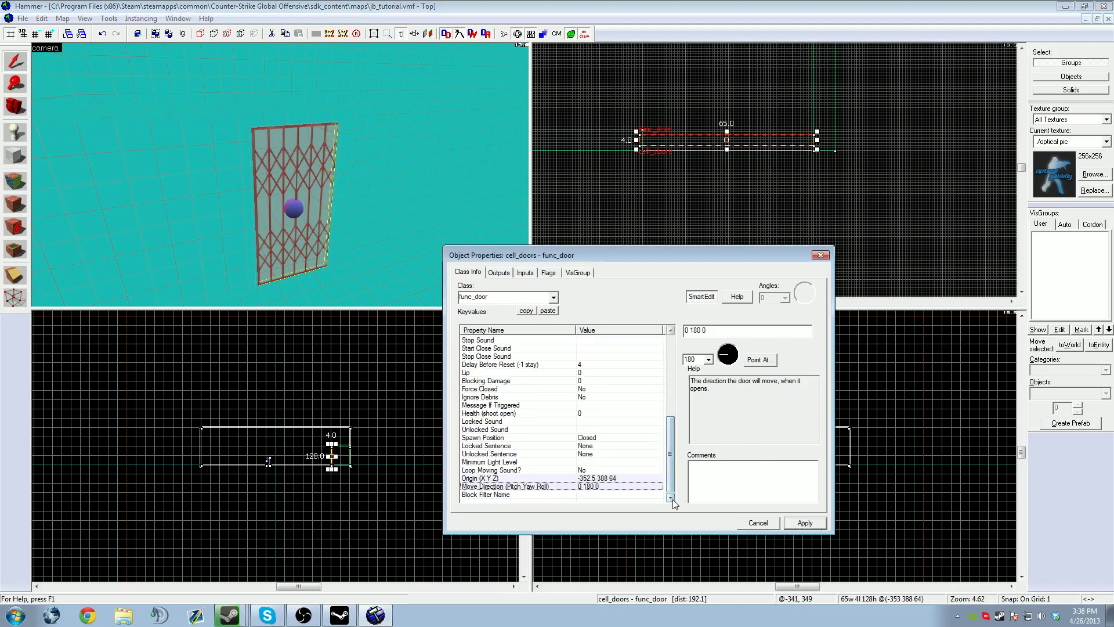
click(578, 365)
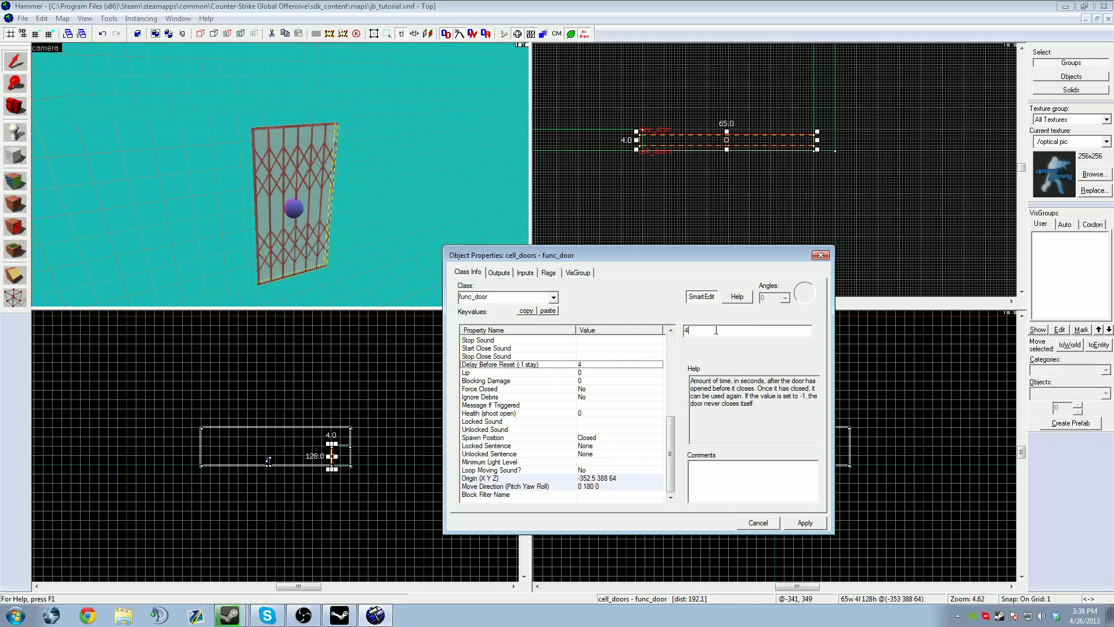
key(BackSpace)
text(-1)
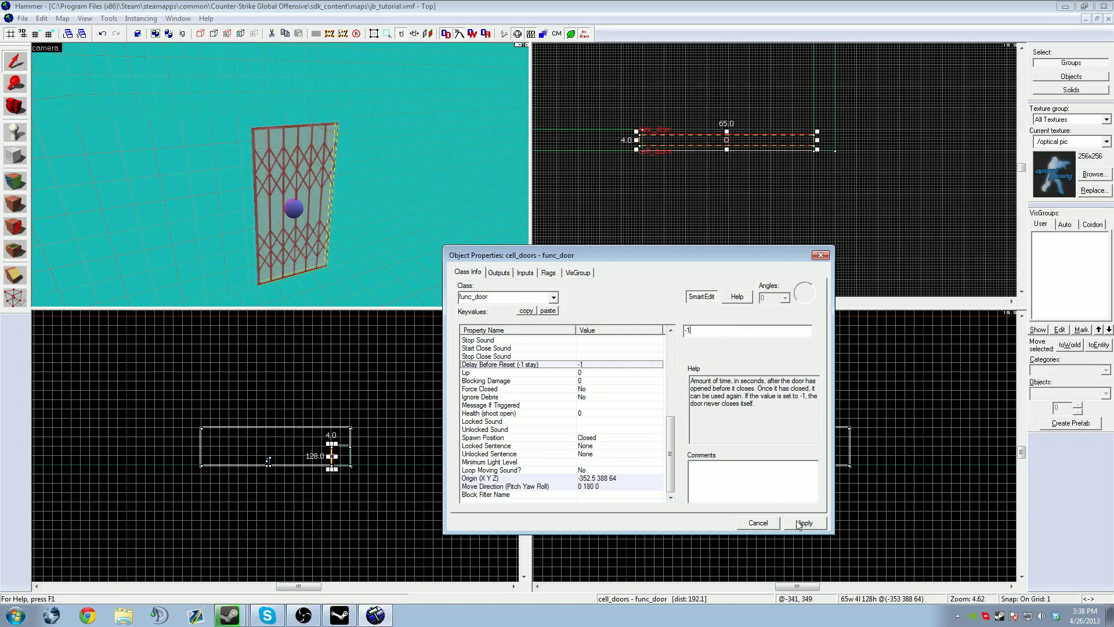
click(791, 521)
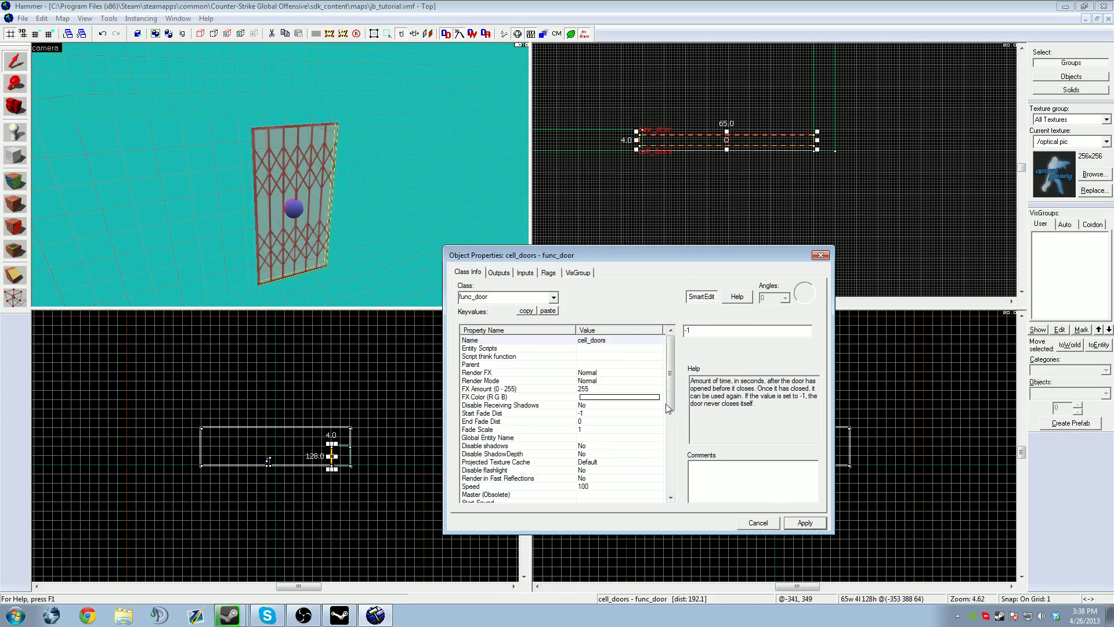
drag(672, 343, 678, 447)
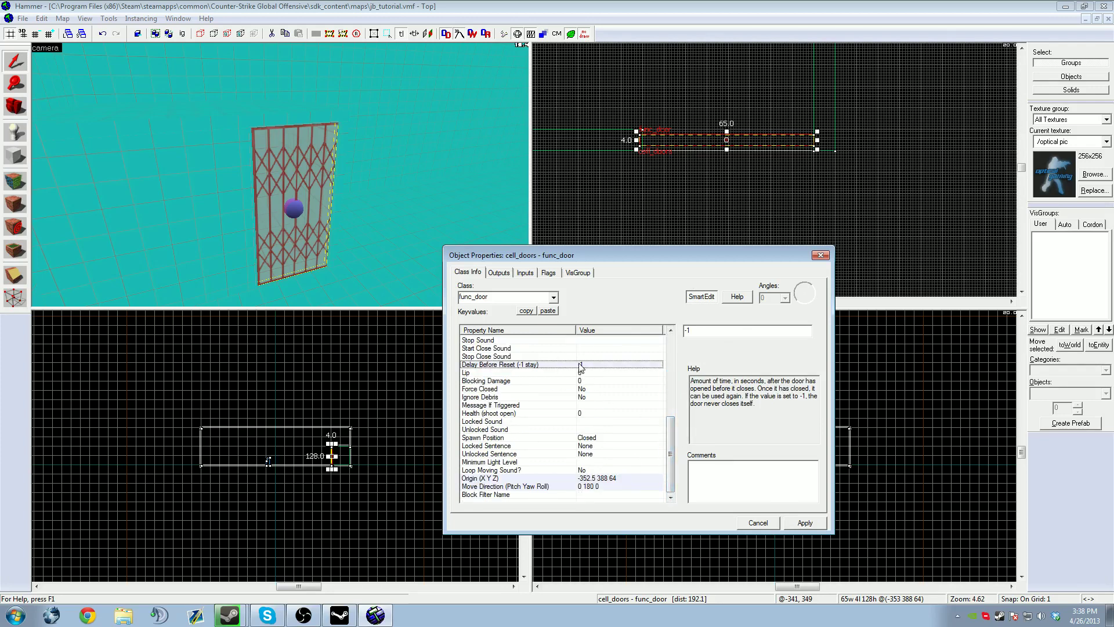
drag(699, 328, 679, 330)
Set the cell door's Speed to 65 and apply the change.
click(673, 350)
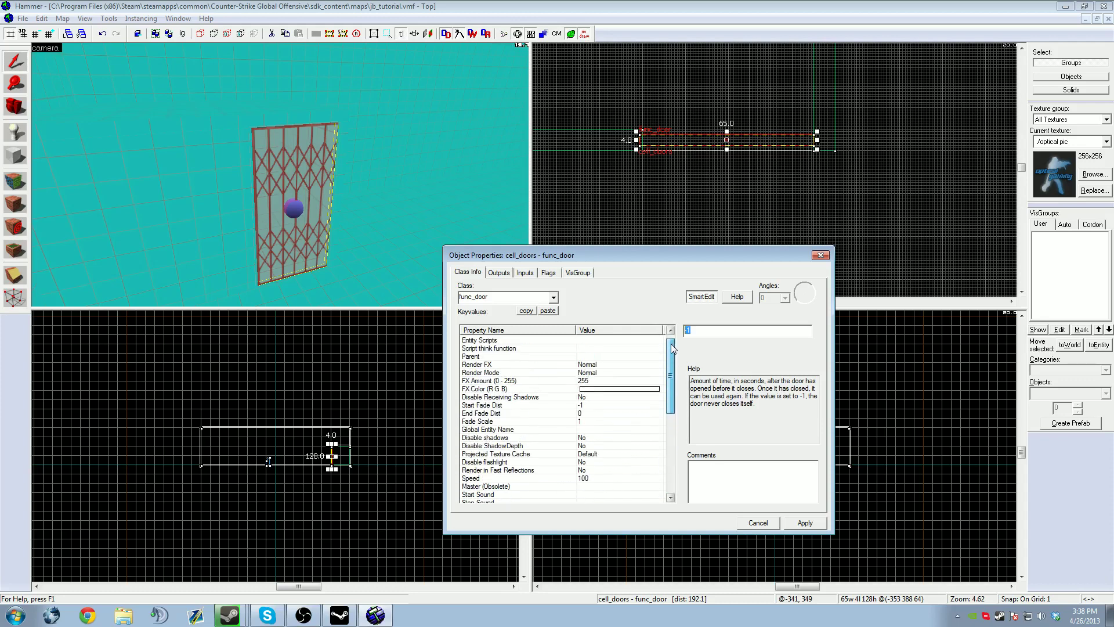
scroll(653, 389, down, 4)
click(593, 374)
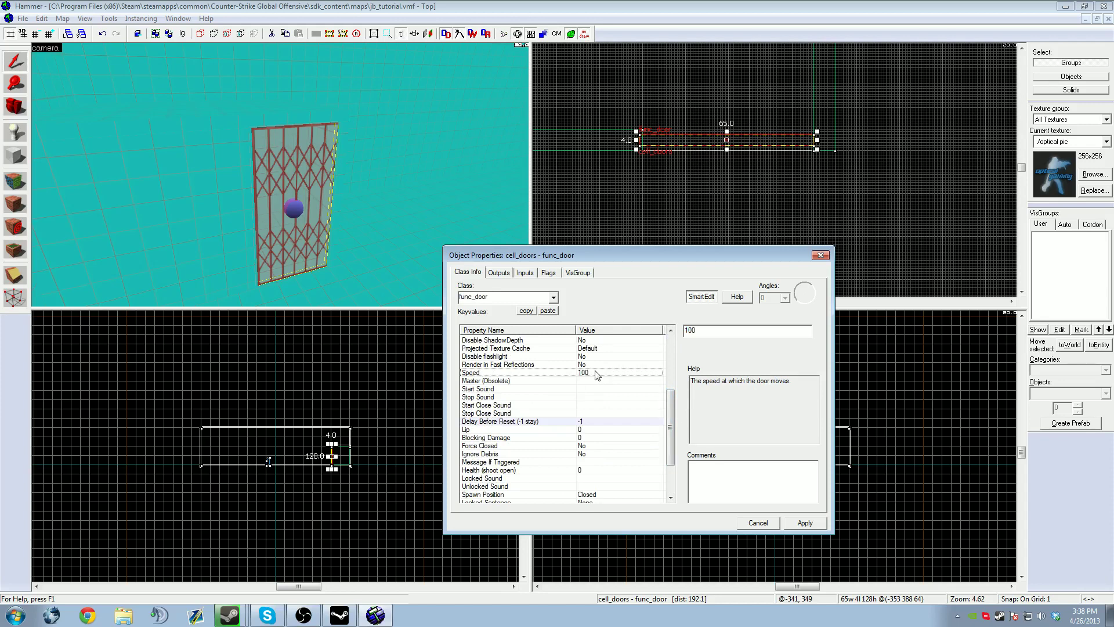
double_click(679, 335)
click(596, 375)
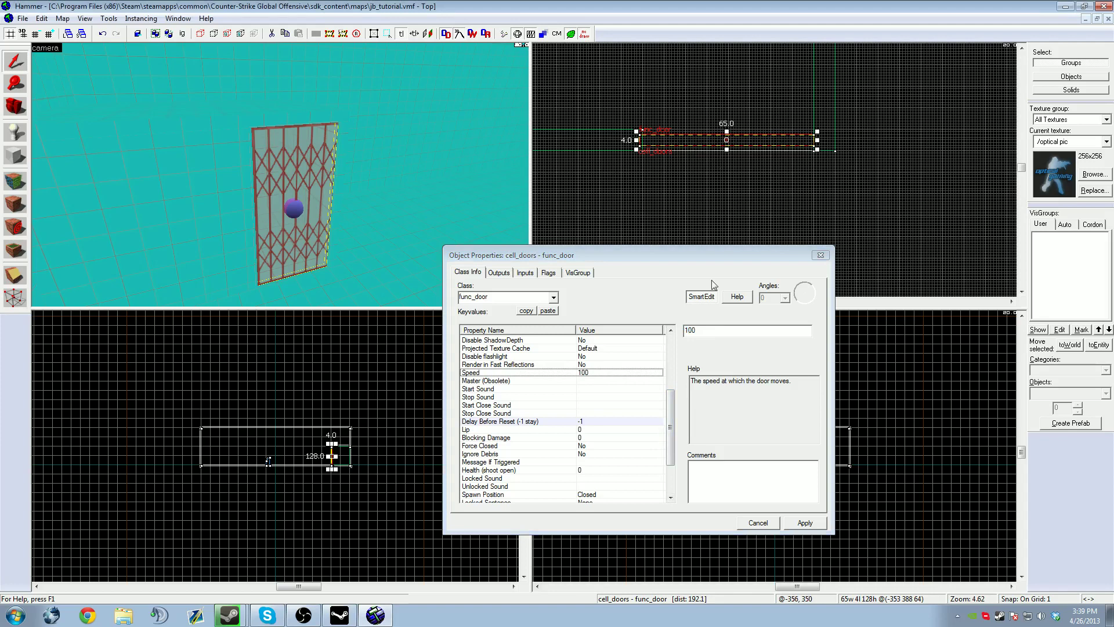
drag(709, 330, 678, 325)
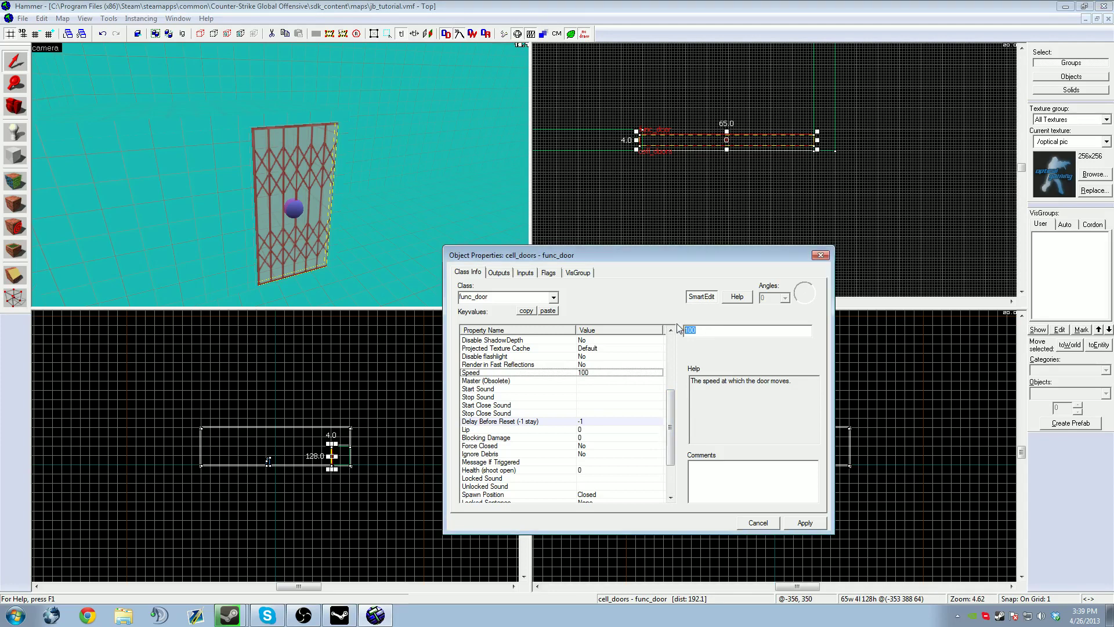
text(74)
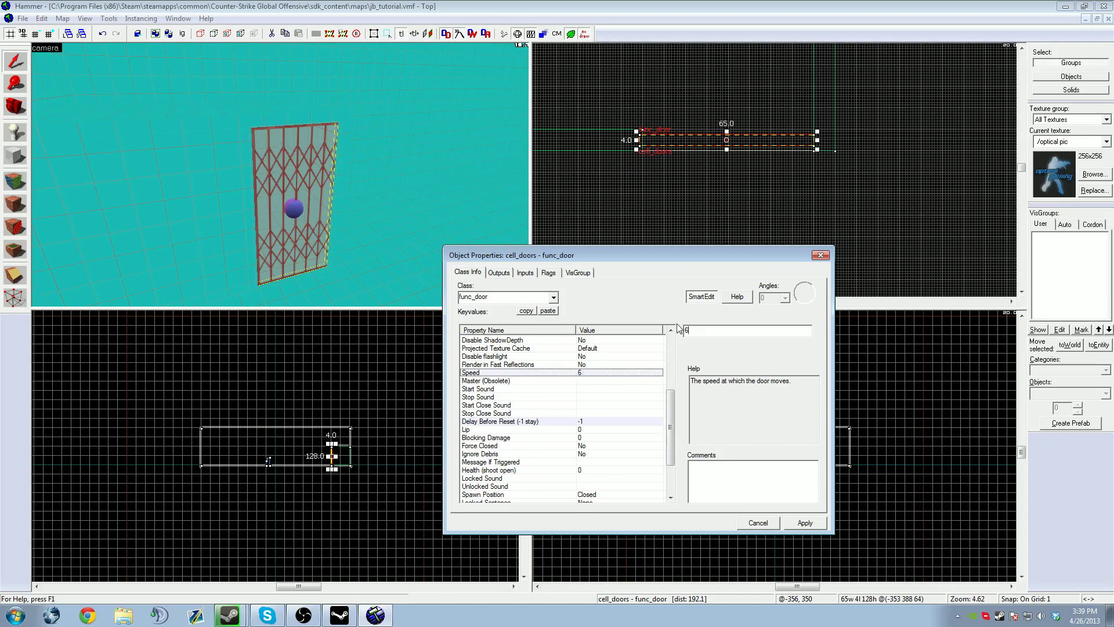
click(803, 522)
click(778, 149)
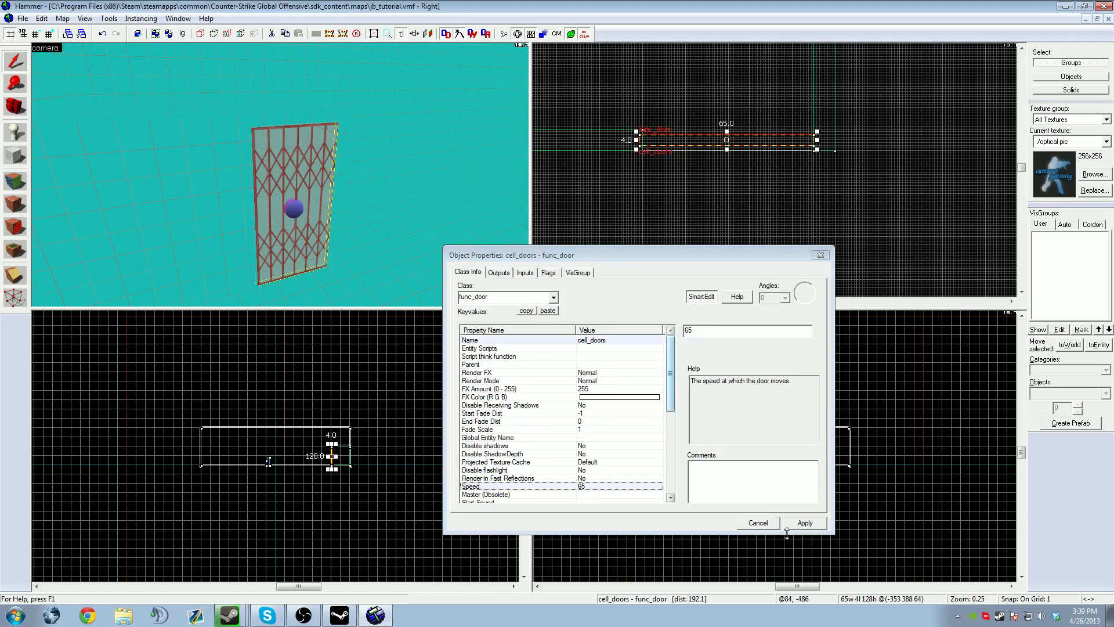
Turn off the door's Touch Opens flag, apply the change and close the object properties.
click(668, 373)
click(545, 278)
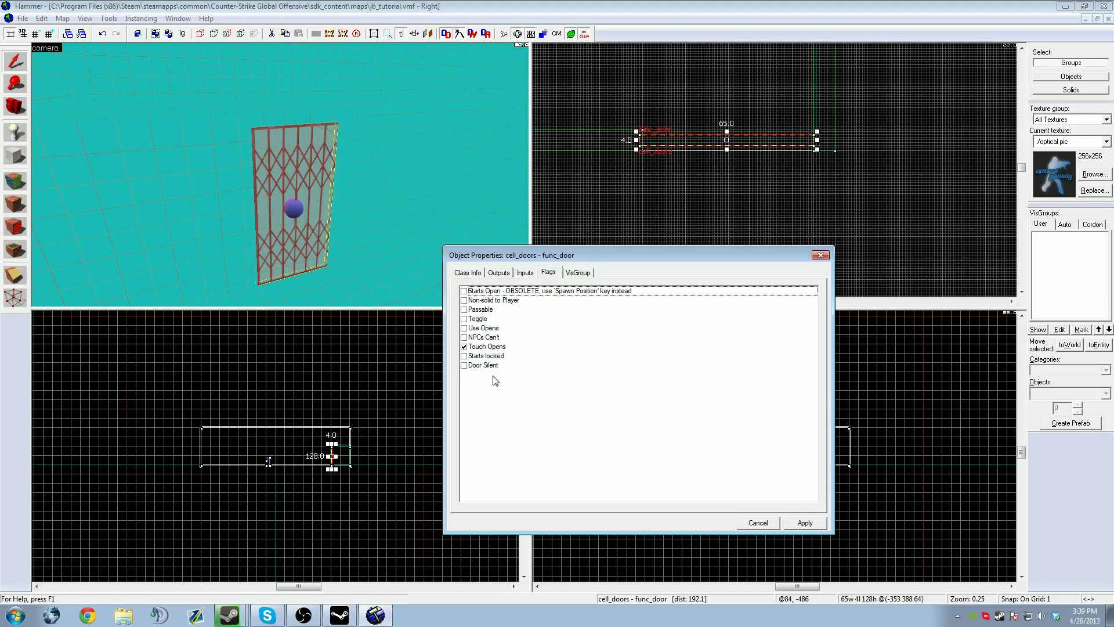
click(463, 347)
click(523, 273)
click(499, 274)
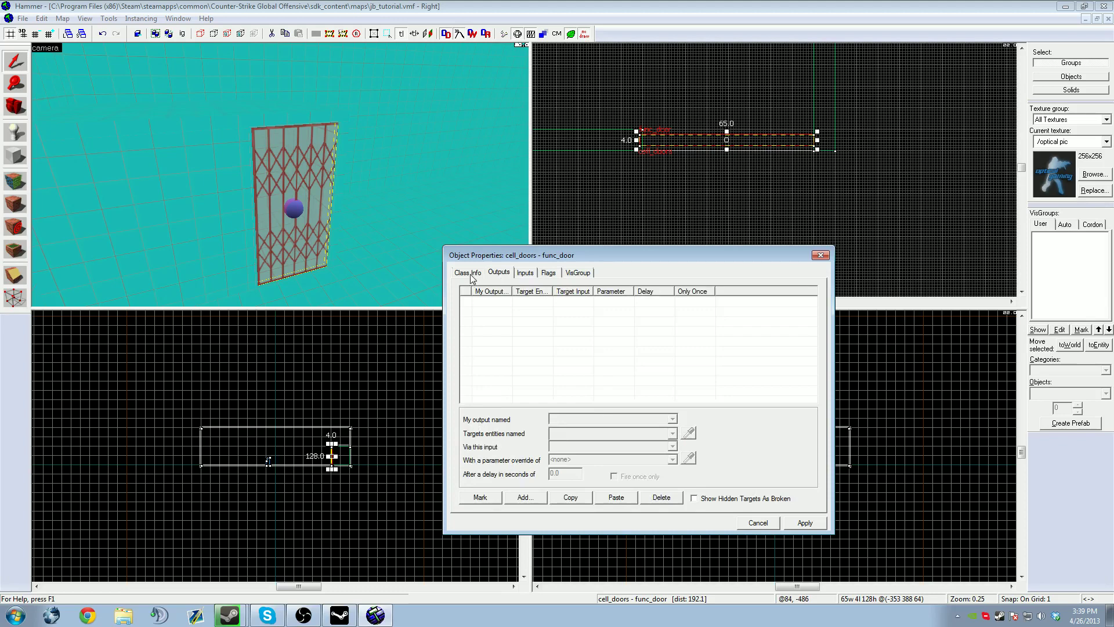
click(471, 273)
drag(670, 363, 670, 453)
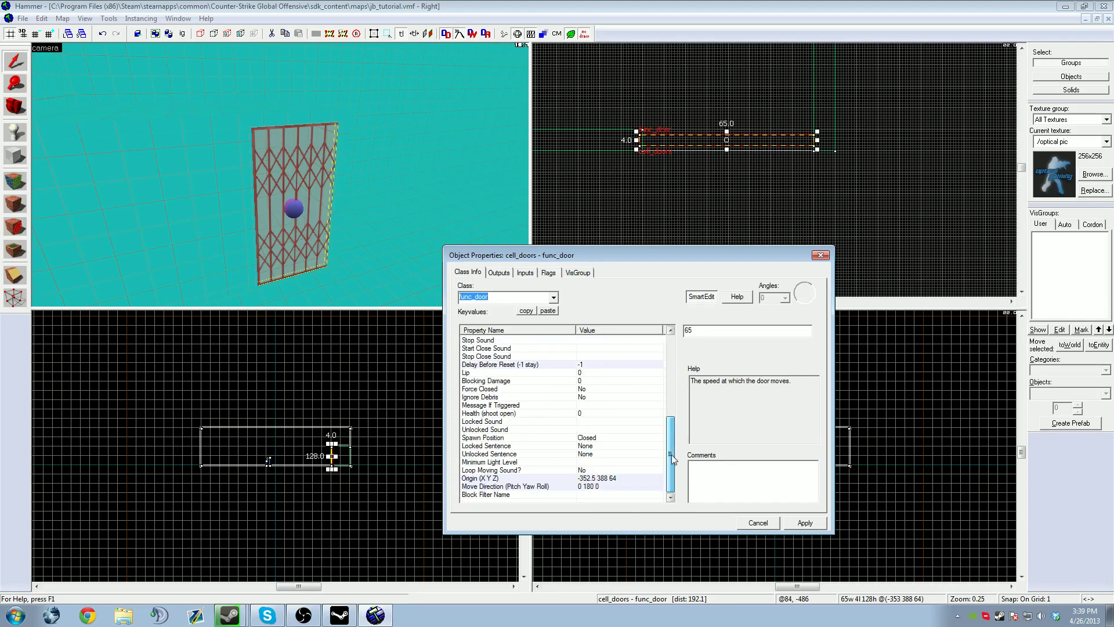
click(804, 524)
click(819, 255)
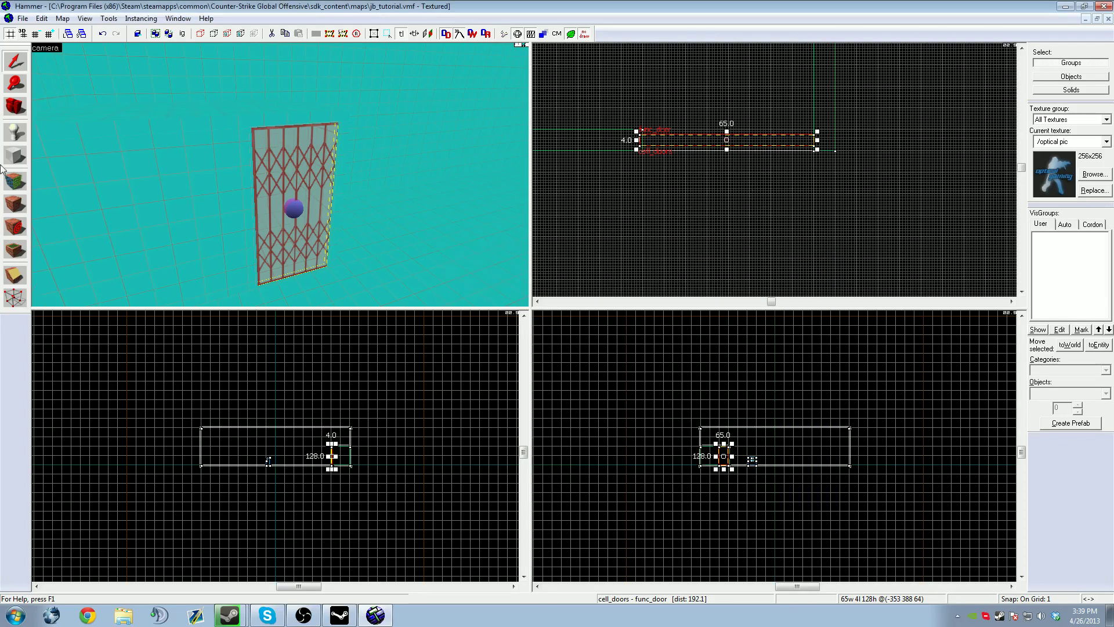
Place an info_player_terrorist spawn entity on the floor inside the cell behind the barred door.
click(15, 133)
key(a)
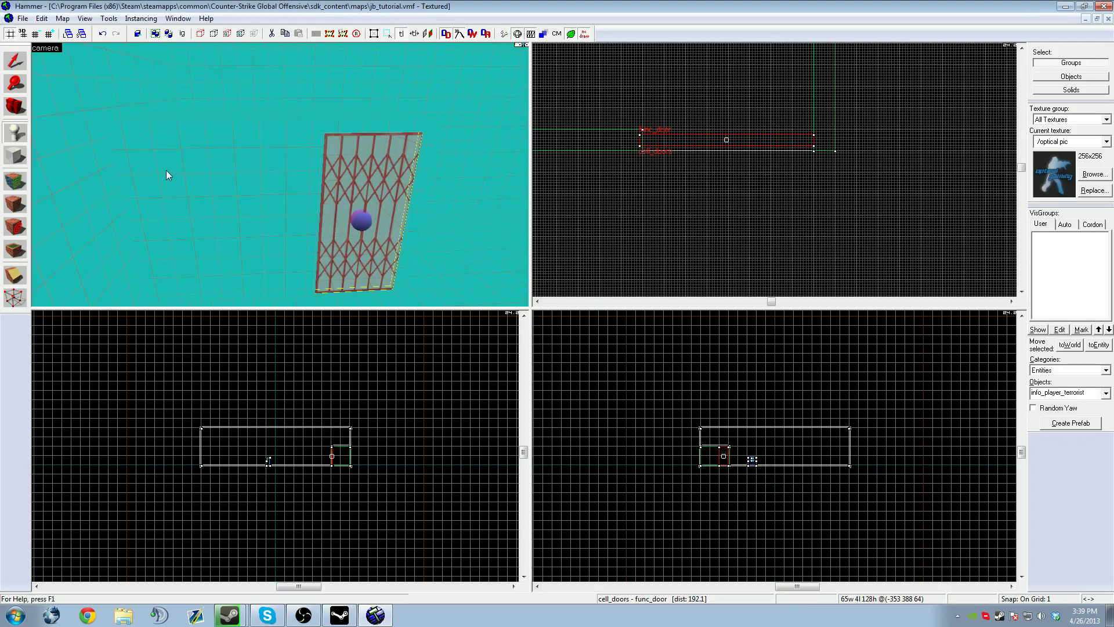
key(a)
key(w)
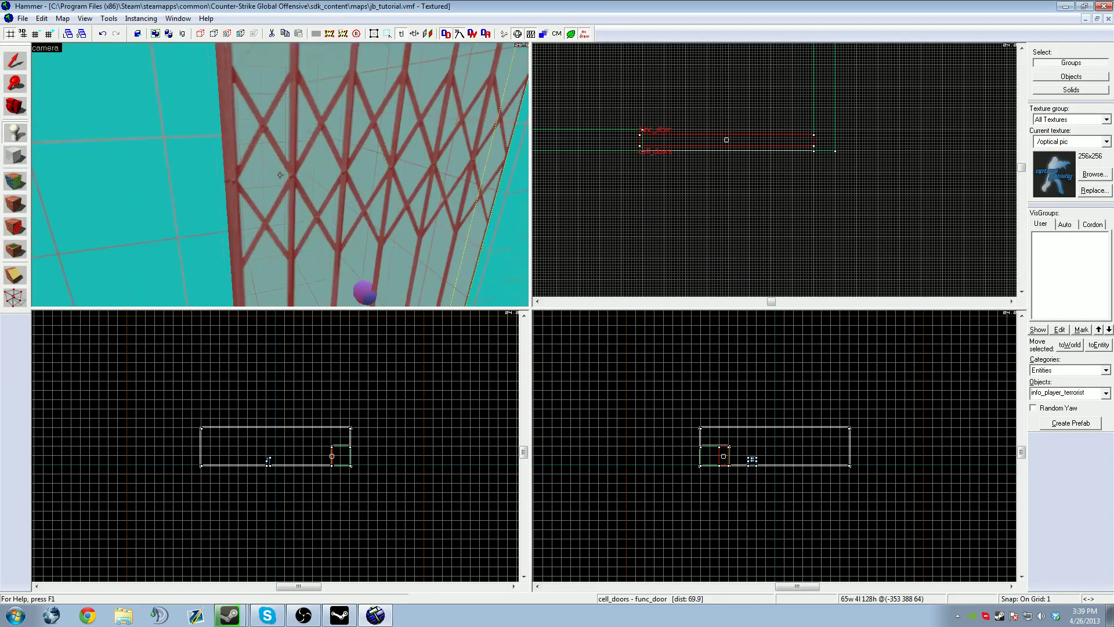
click(280, 174)
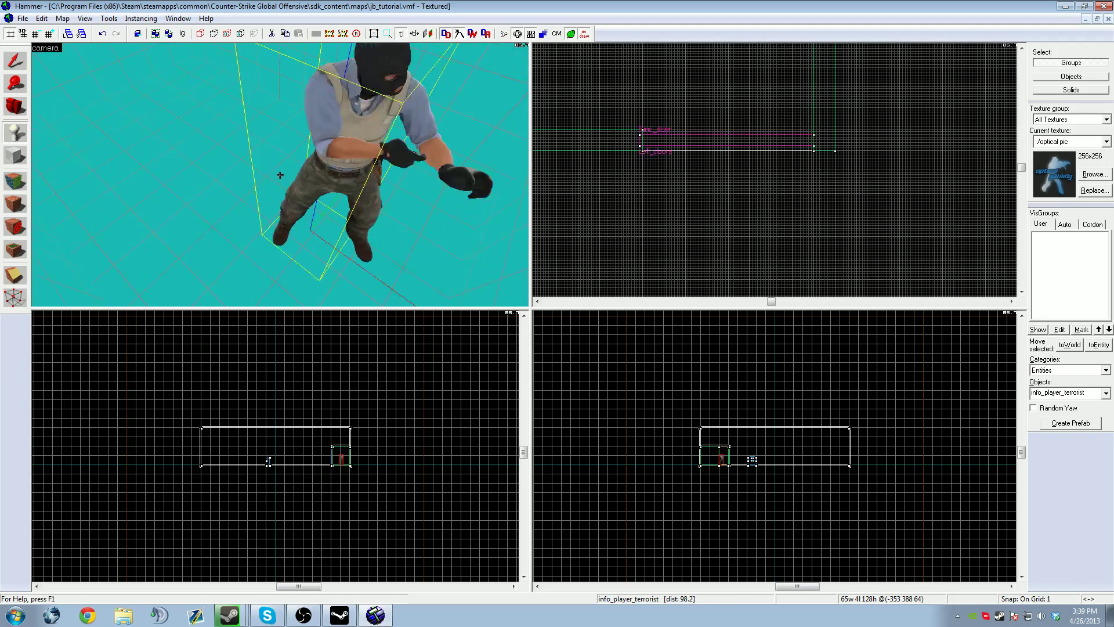
key(s)
key(shift+s)
key(z)
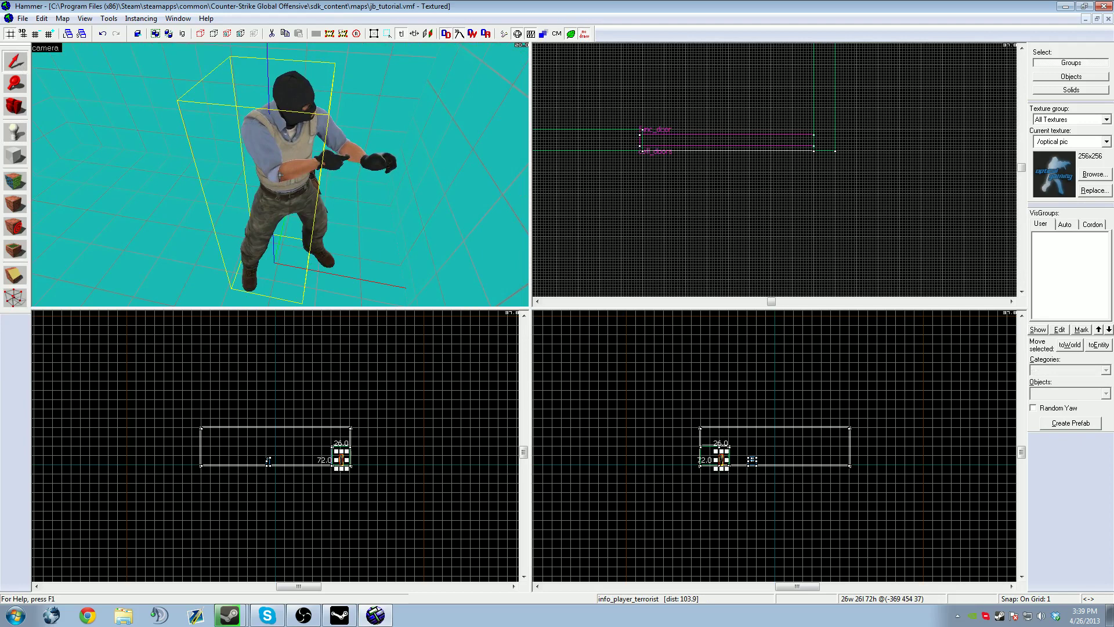
mouse_move(280, 175)
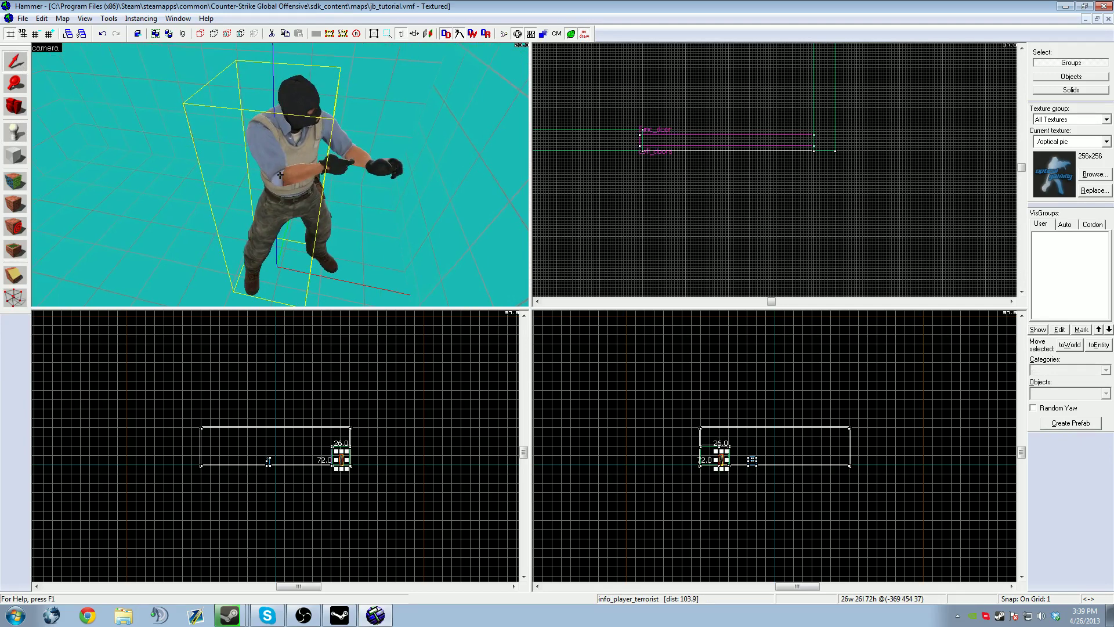
Move the terrorist spawn within the cell to -360 454 36 and set the grid snap to 8 units.
scroll(721, 457, up, 5)
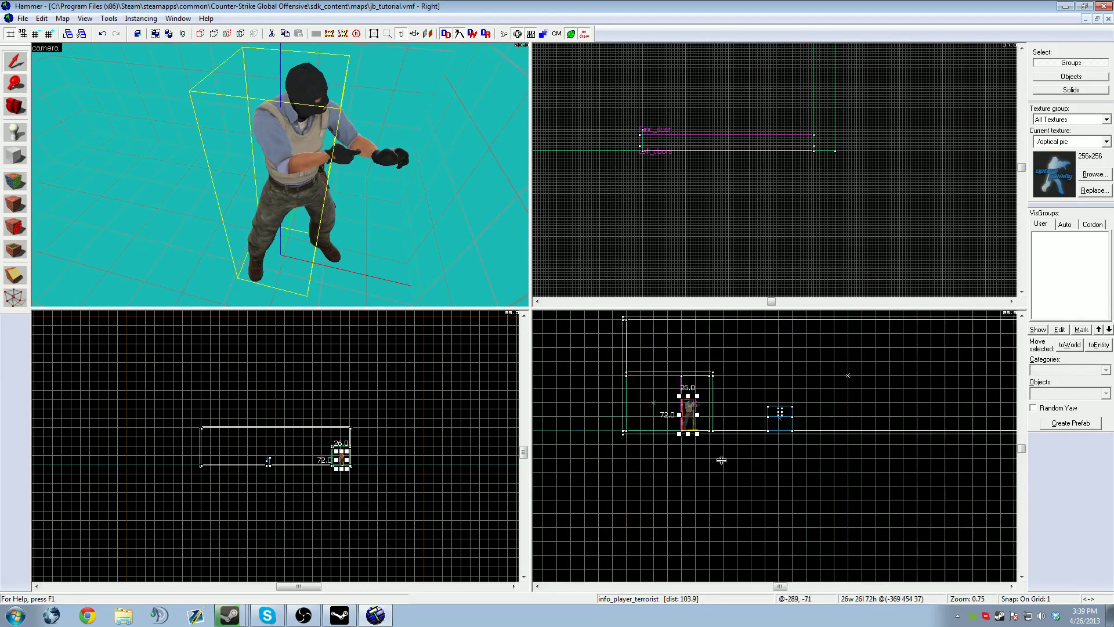
drag(674, 395, 690, 410)
key(bracketright)
key(bracketright)
key(bracketright)
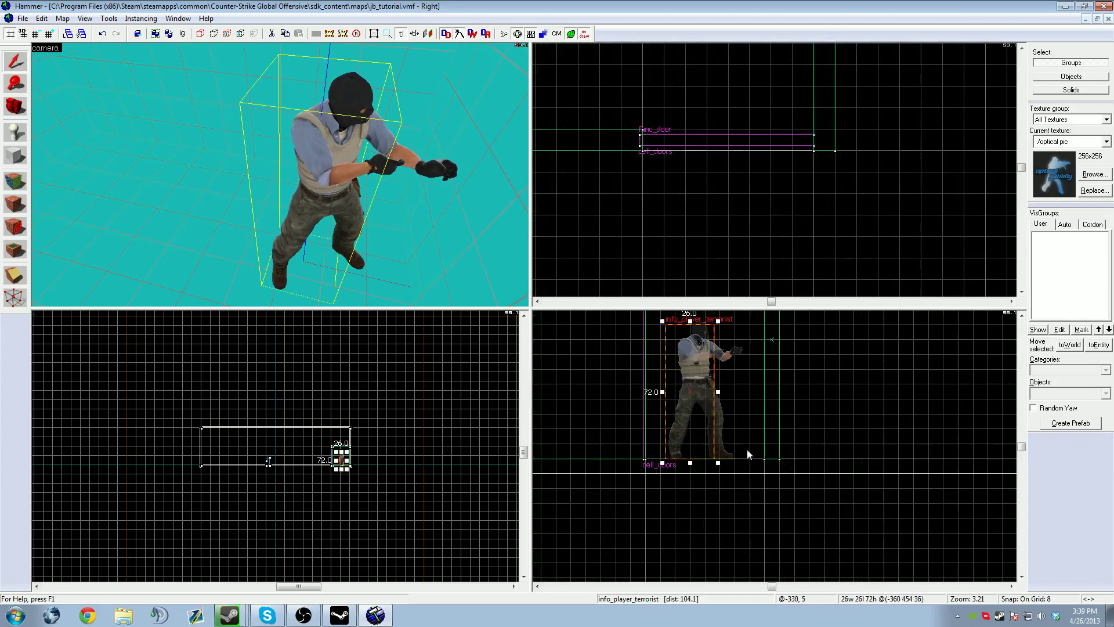
Set the grid snap to 1 unit and raise the terrorist spawn 1 unit off the cell floor.
scroll(722, 473, down, 6)
scroll(723, 474, up, 12)
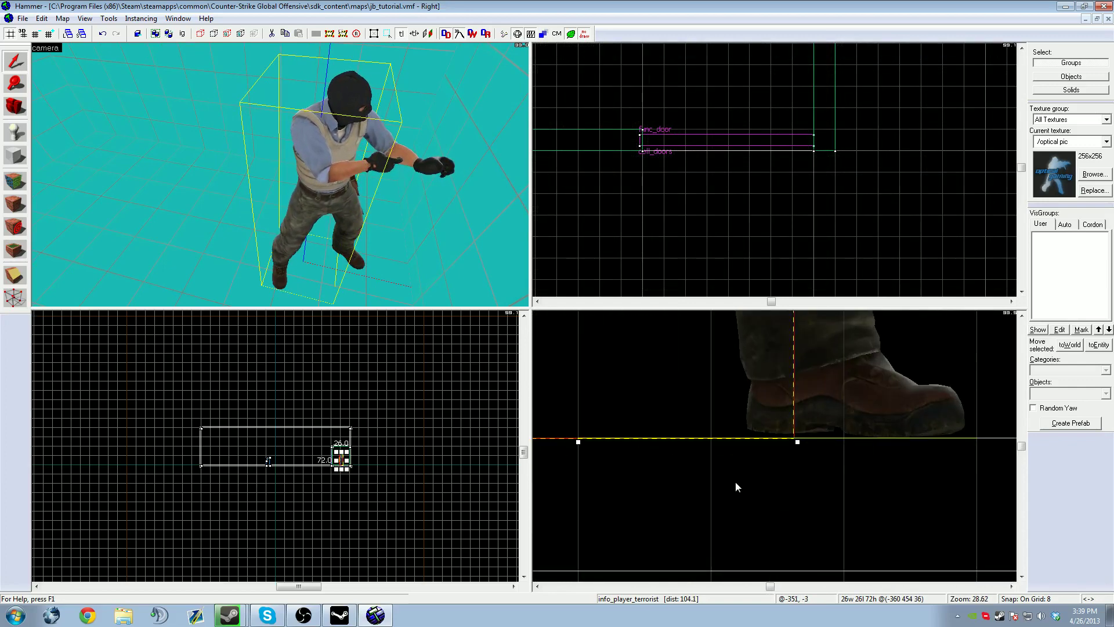
scroll(770, 464, up, 12)
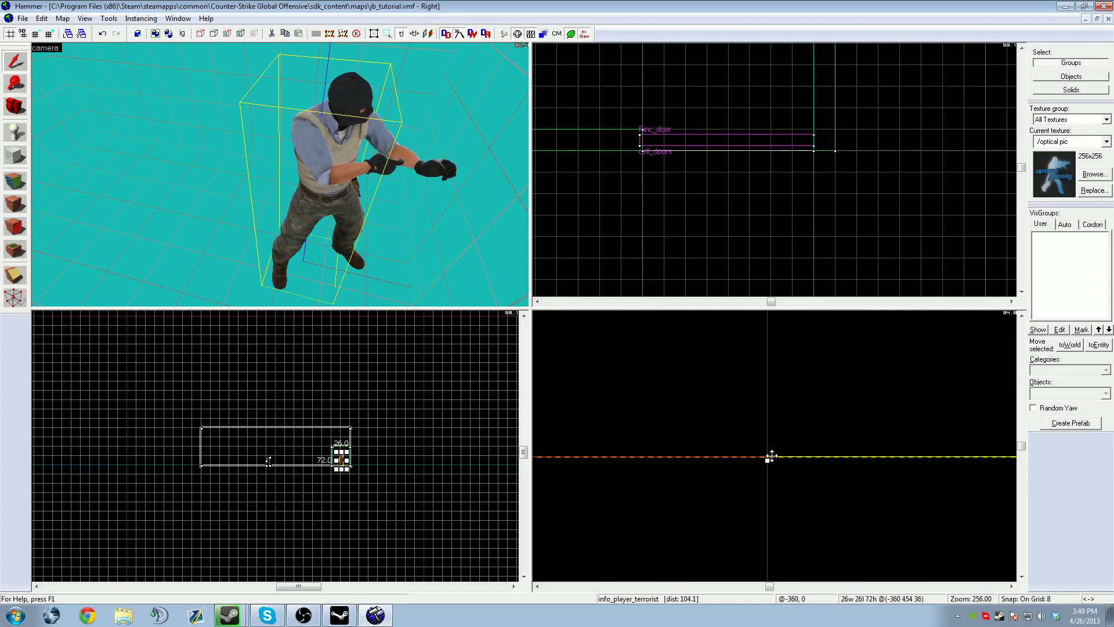
scroll(771, 456, down, 8)
scroll(771, 460, down, 2)
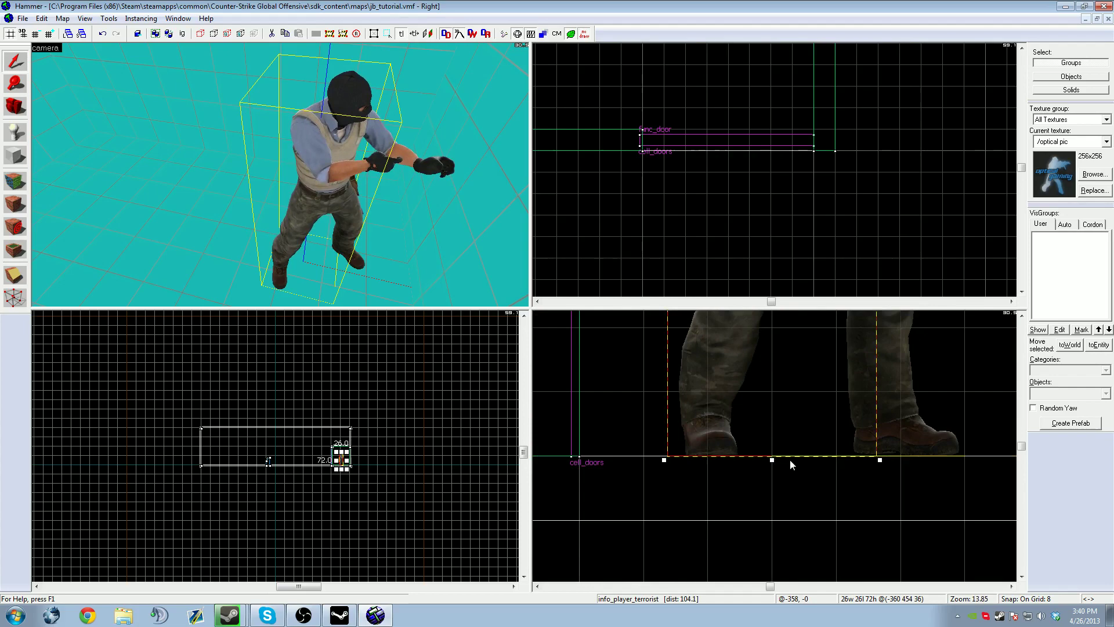
scroll(786, 460, up, 7)
scroll(743, 455, down, 10)
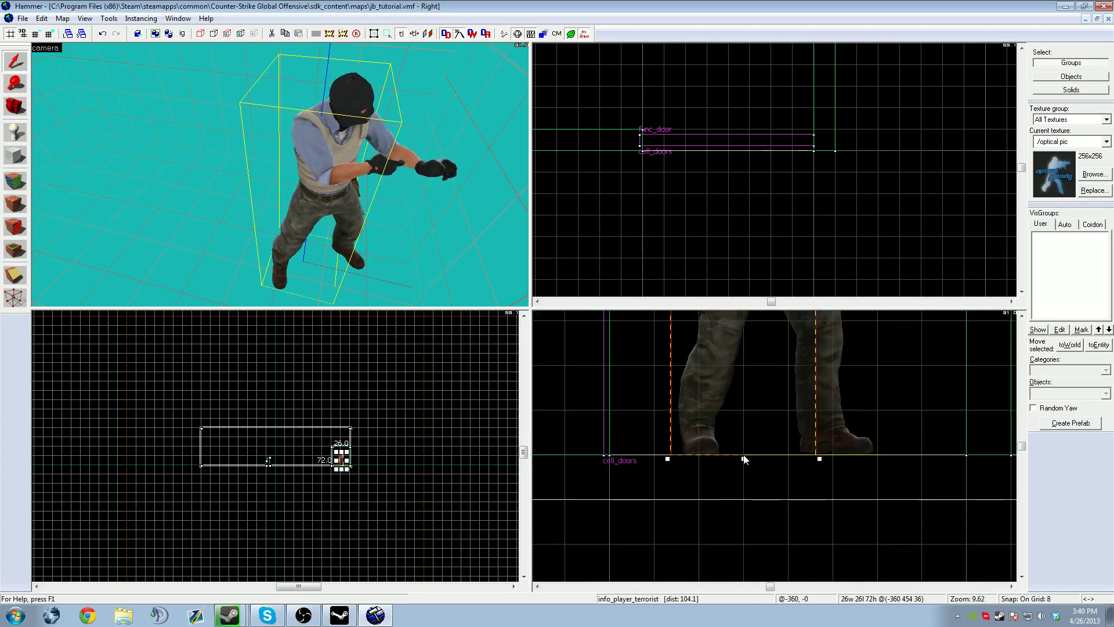
key(bracketleft)
scroll(757, 447, up, 3)
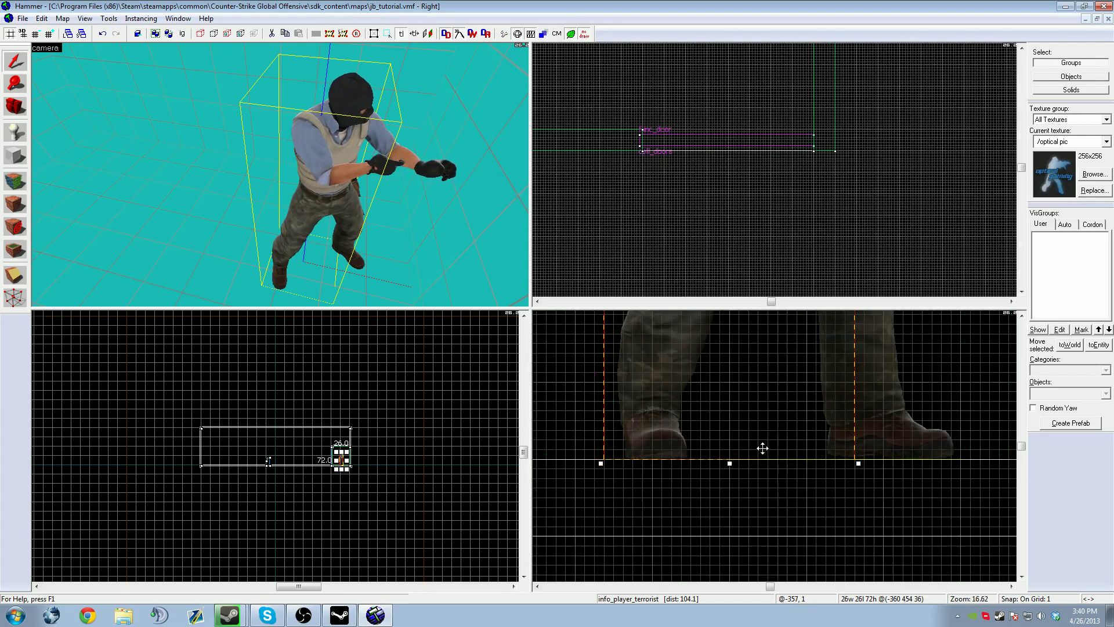
scroll(772, 490, down, 1)
scroll(766, 485, up, 1)
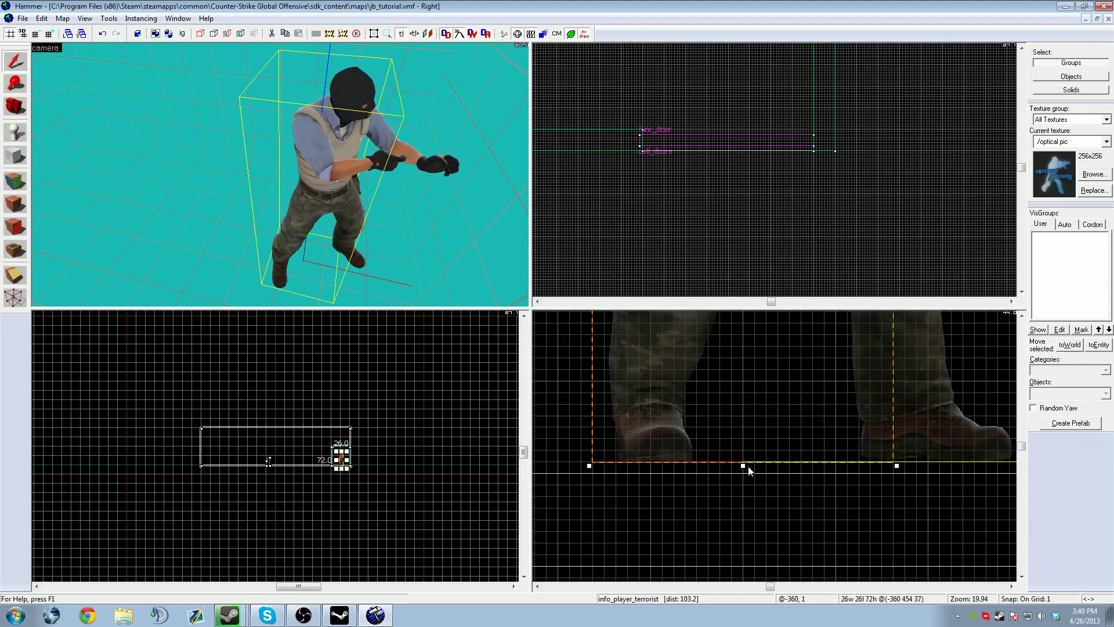
Examine the terrorist spawn's orientation and floor clearance from several angles, deselecting and reselecting the entity.
key(a)
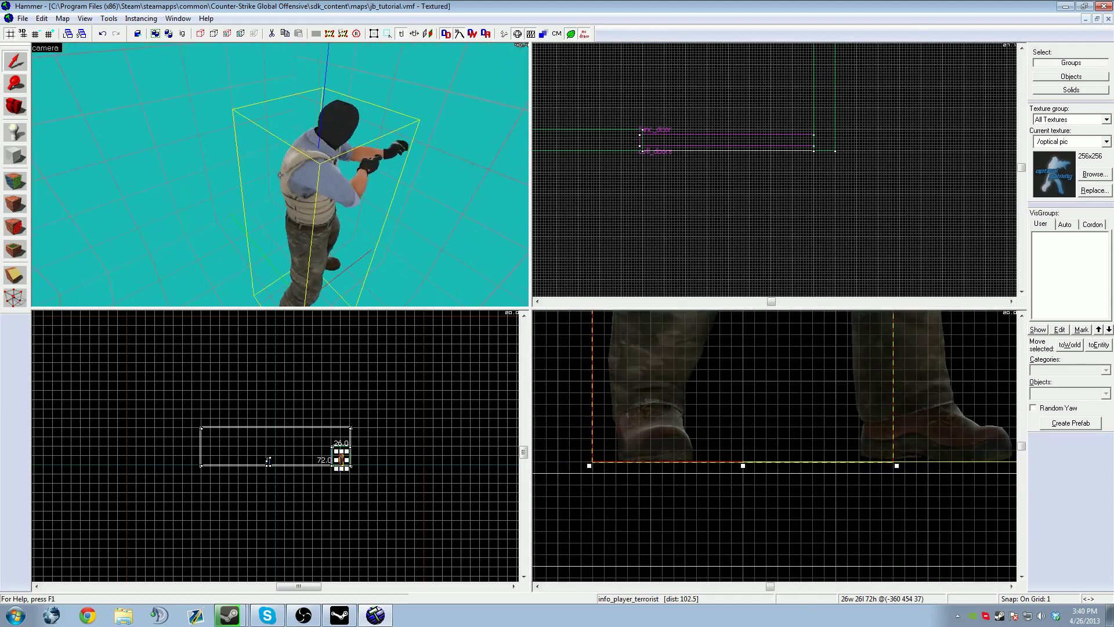
key(z)
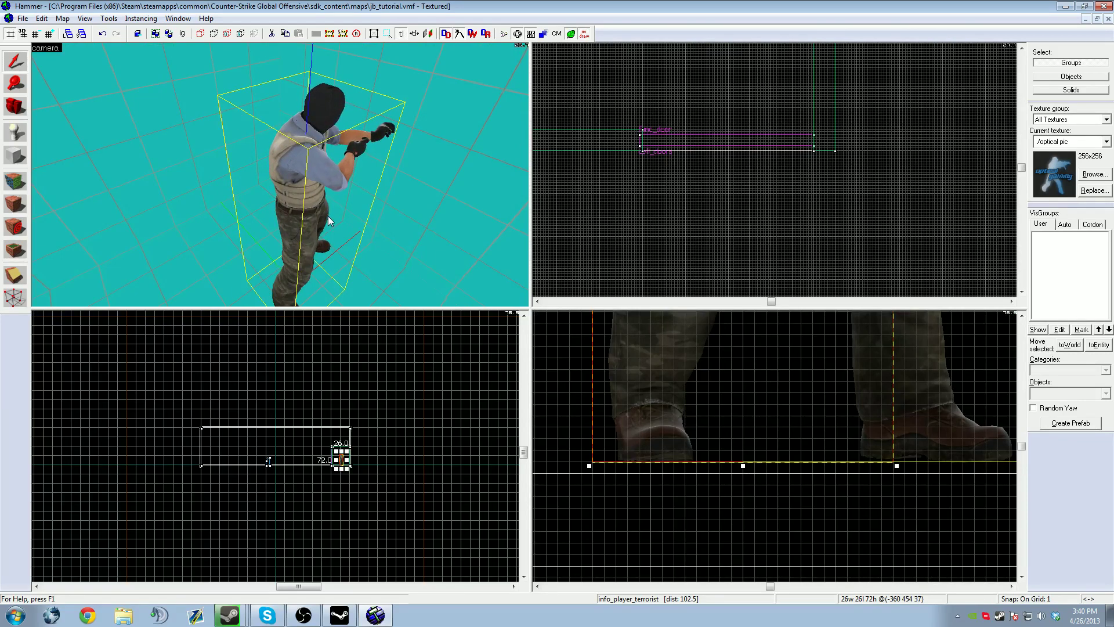
key(z)
key(d)
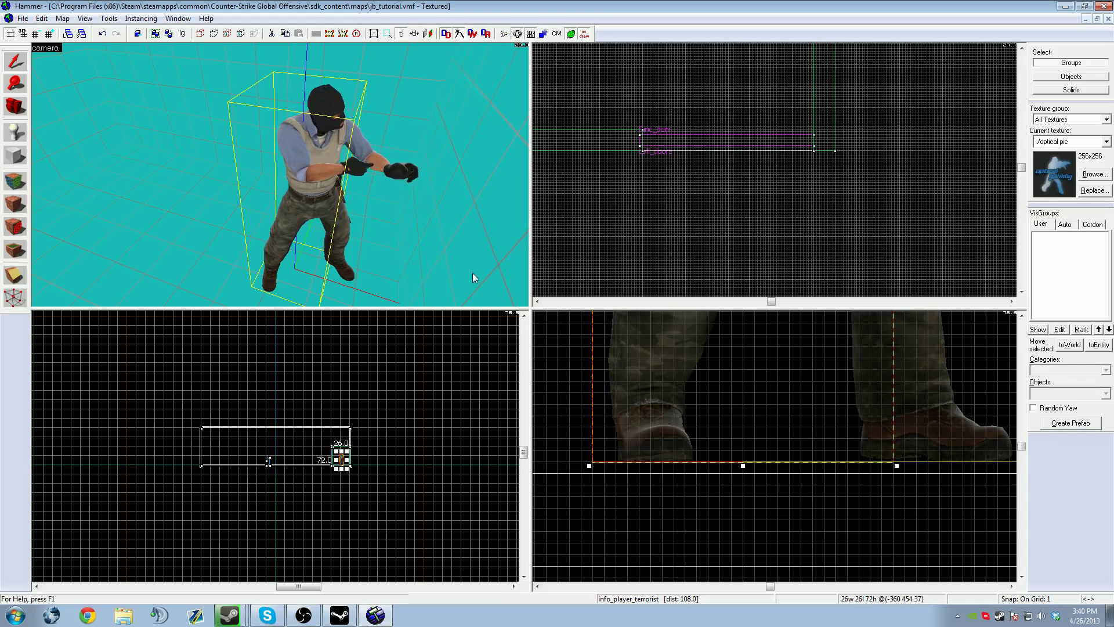
scroll(749, 428, down, 3)
click(769, 458)
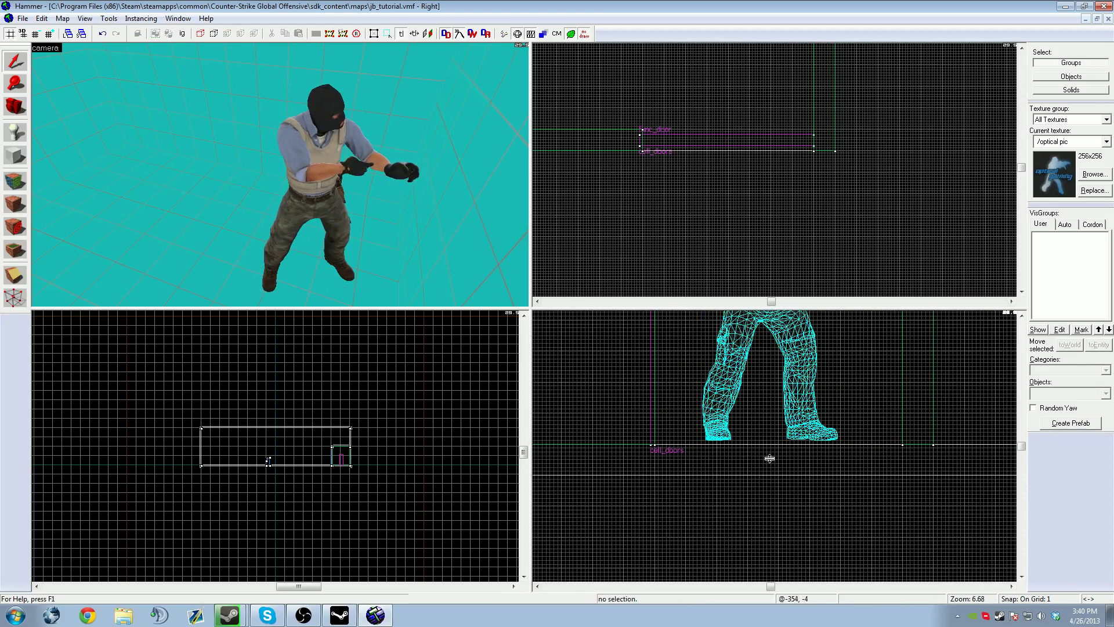
click(356, 195)
click(622, 241)
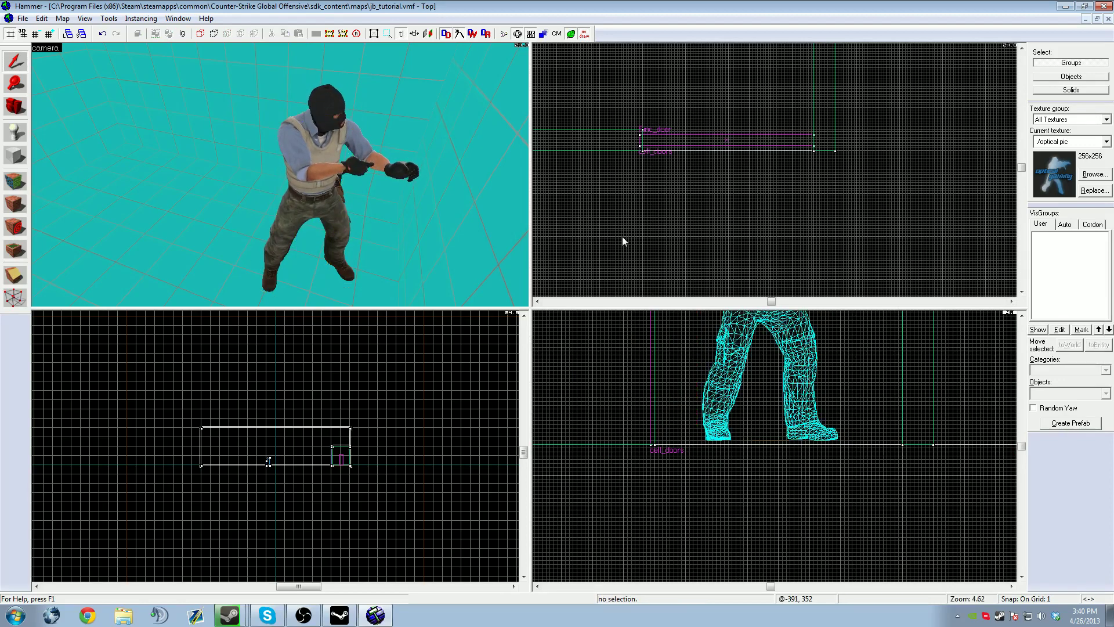
key(z)
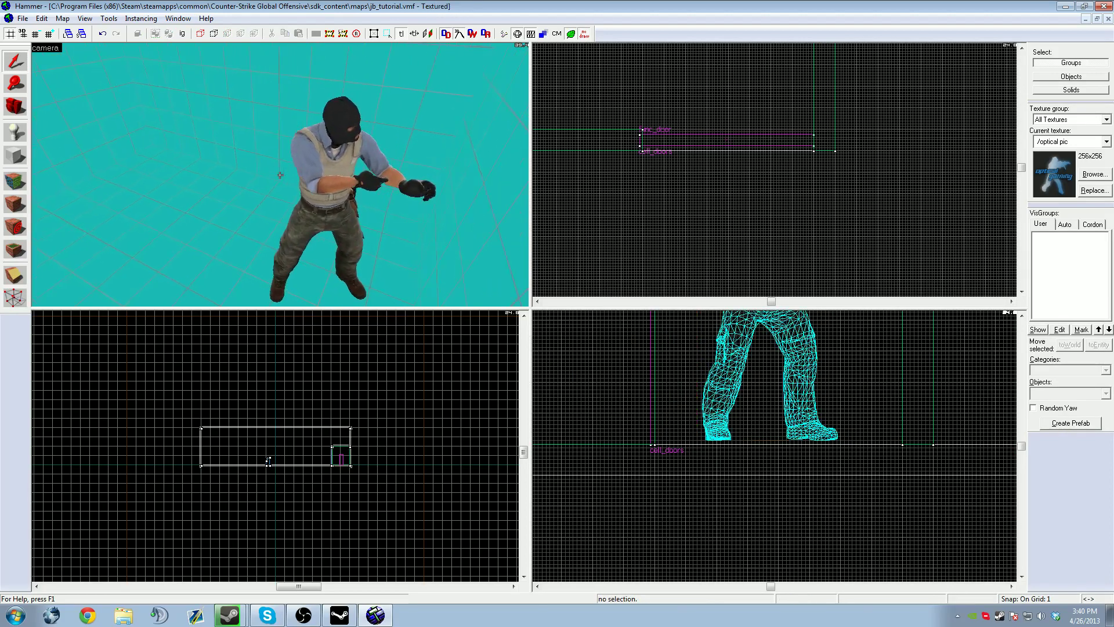
key(z)
click(280, 177)
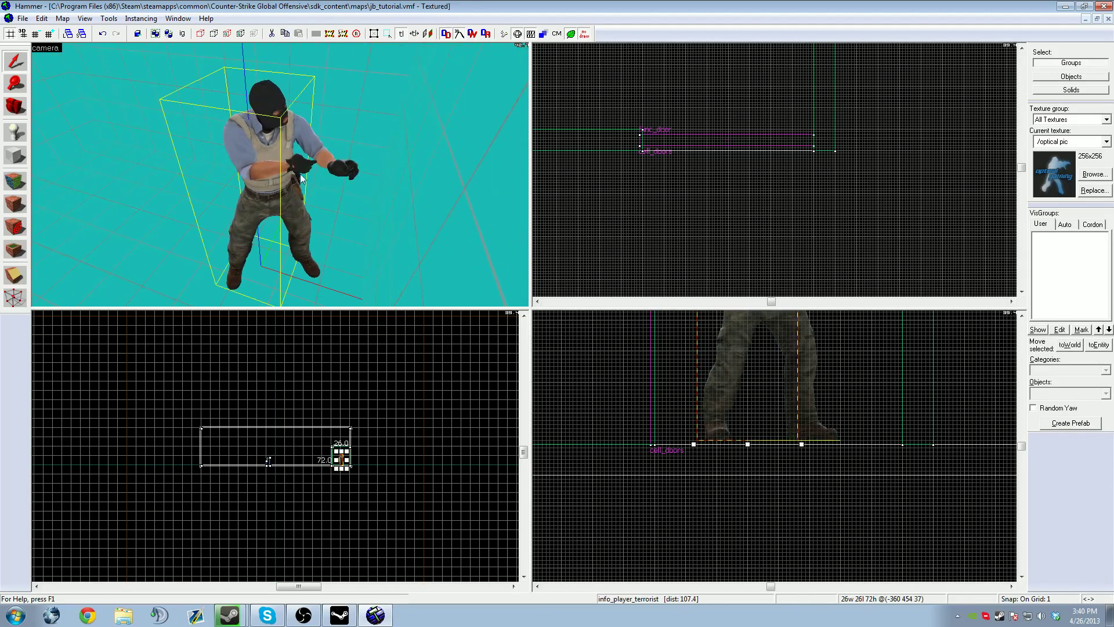
Deselect the terrorist spawn and set the Entity Tool's object type to prop_static.
click(619, 214)
key(z)
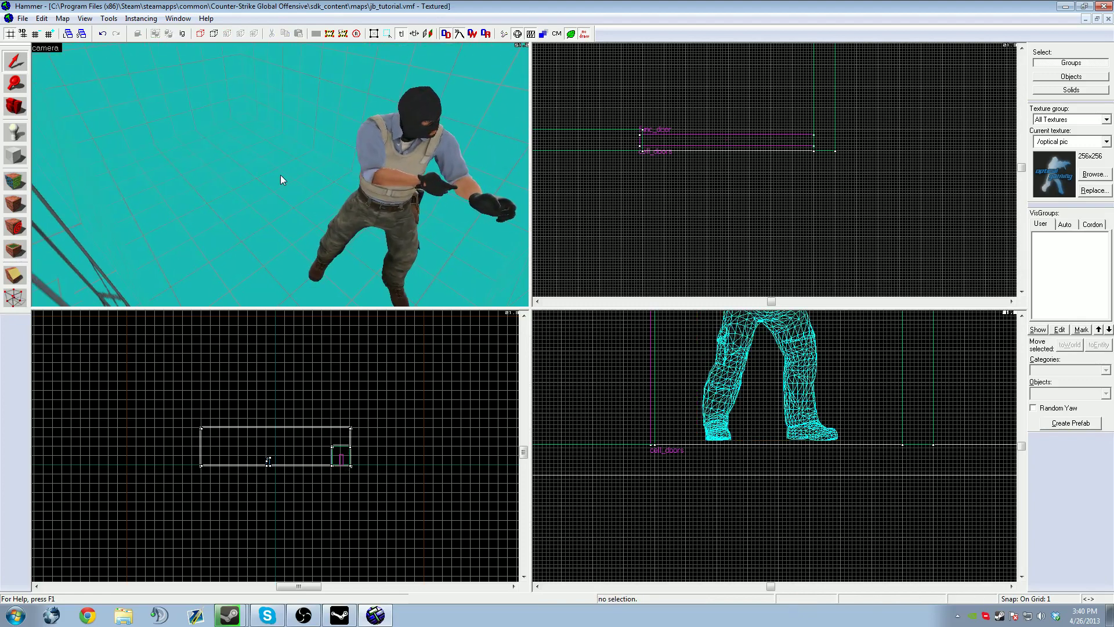
key(z)
key(shift+e)
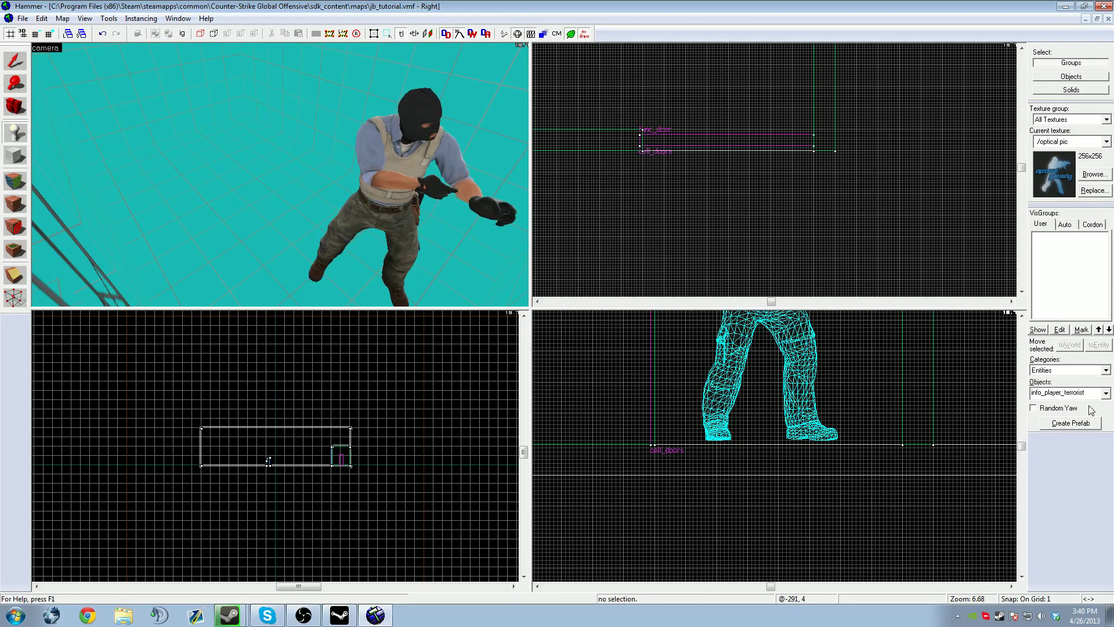
click(1039, 395)
click(1038, 396)
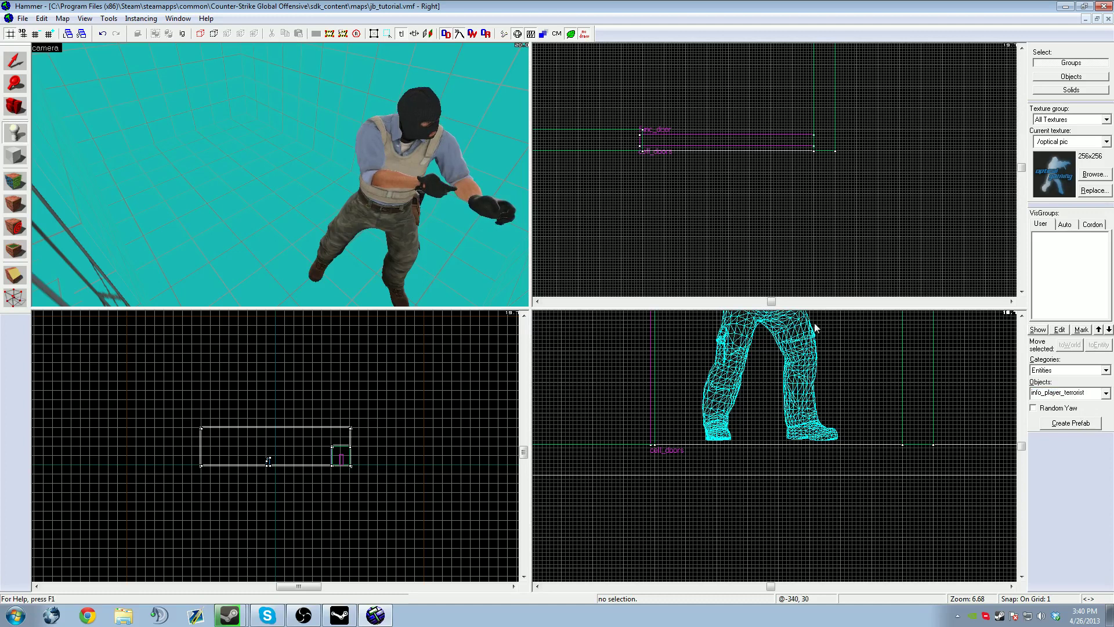
double_click(1085, 394)
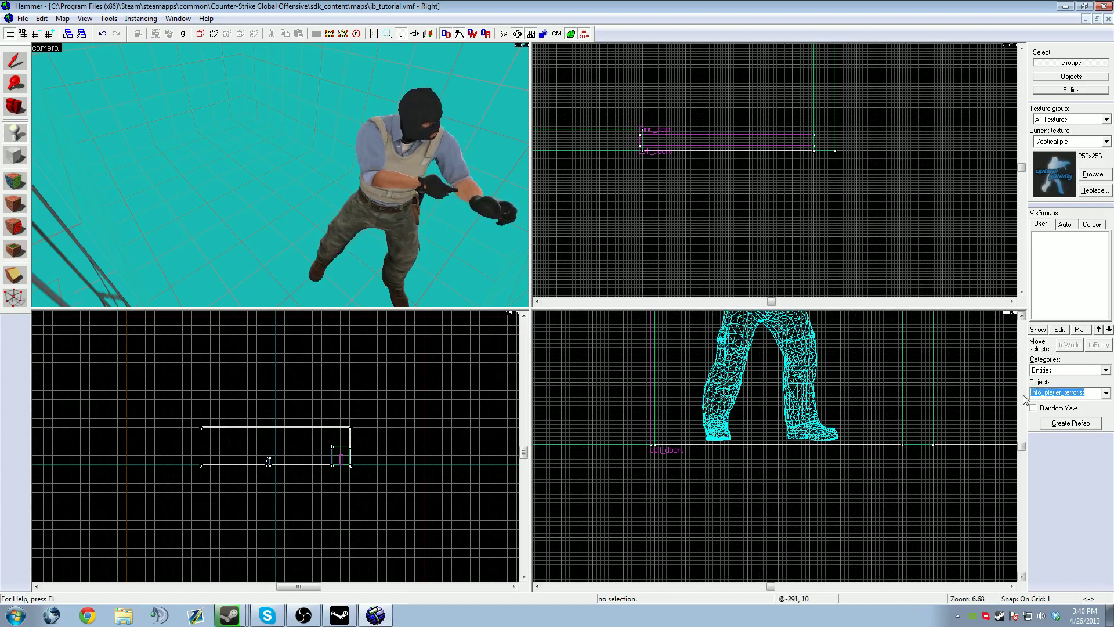
text(prop)
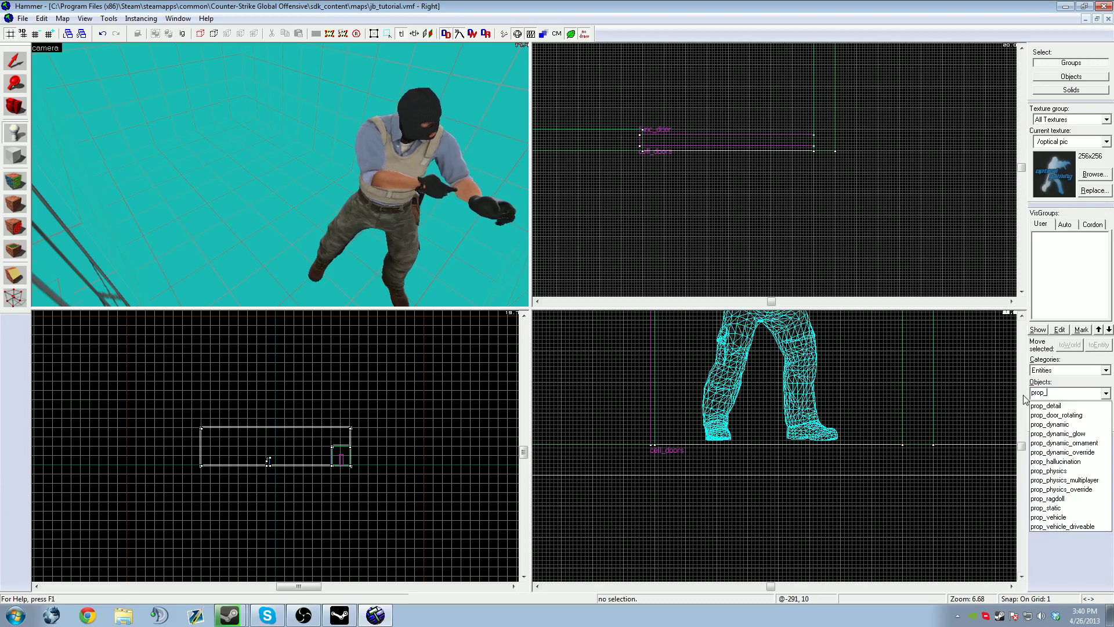
text(_st)
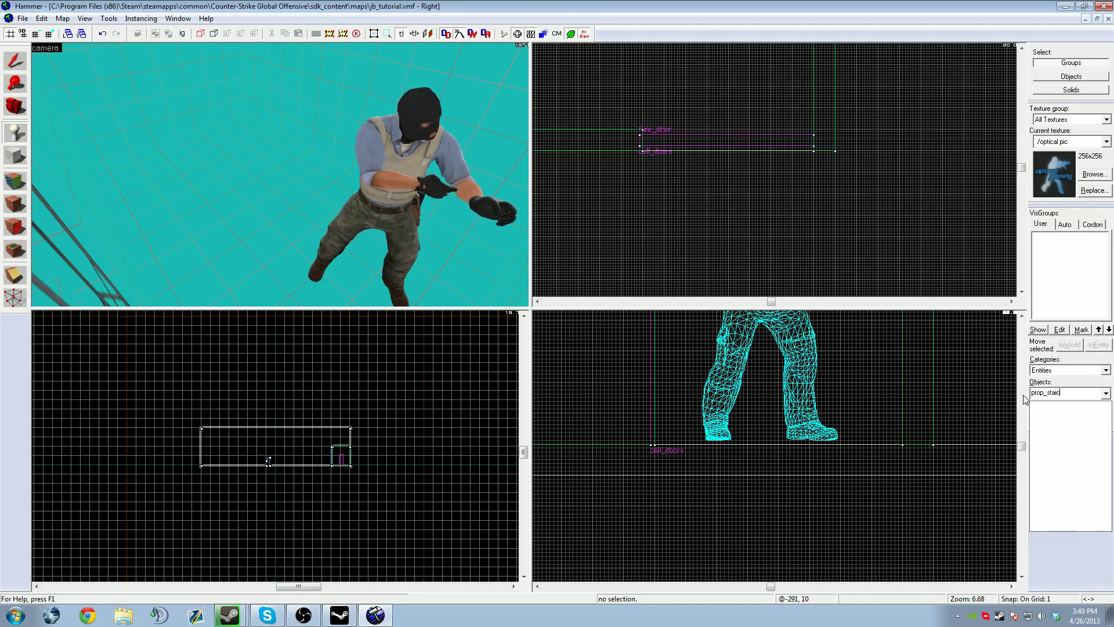
text(aic)
key(BackSpace)
key(BackSpace)
text(ticx)
key(BackSpace)
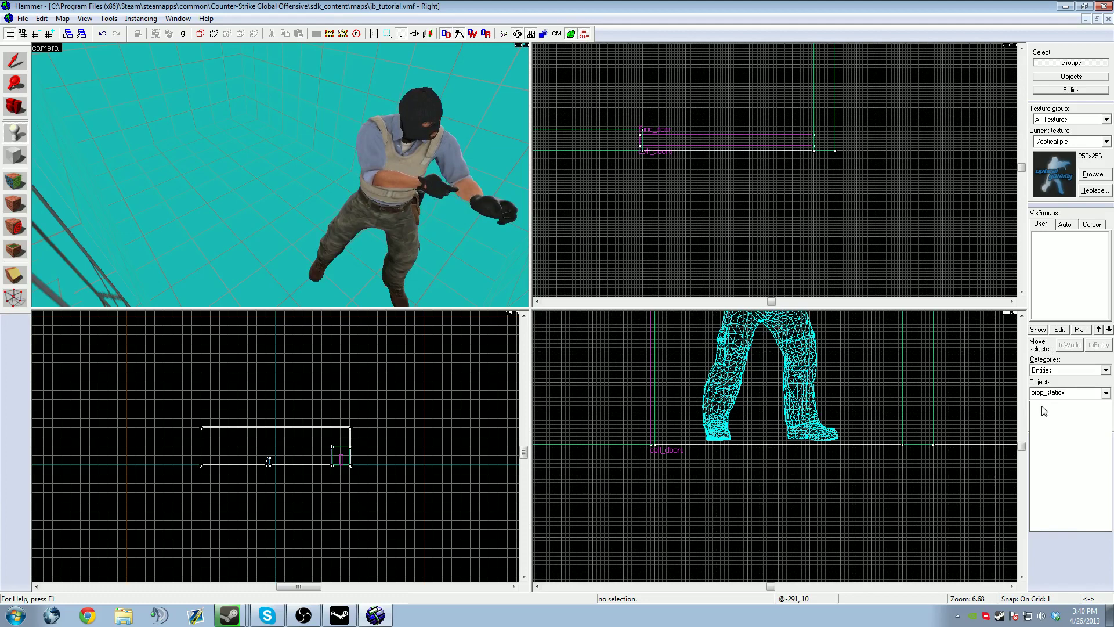
key(Return)
Place a prop_static entity on the cell floor beside the terrorist spawn.
click(312, 171)
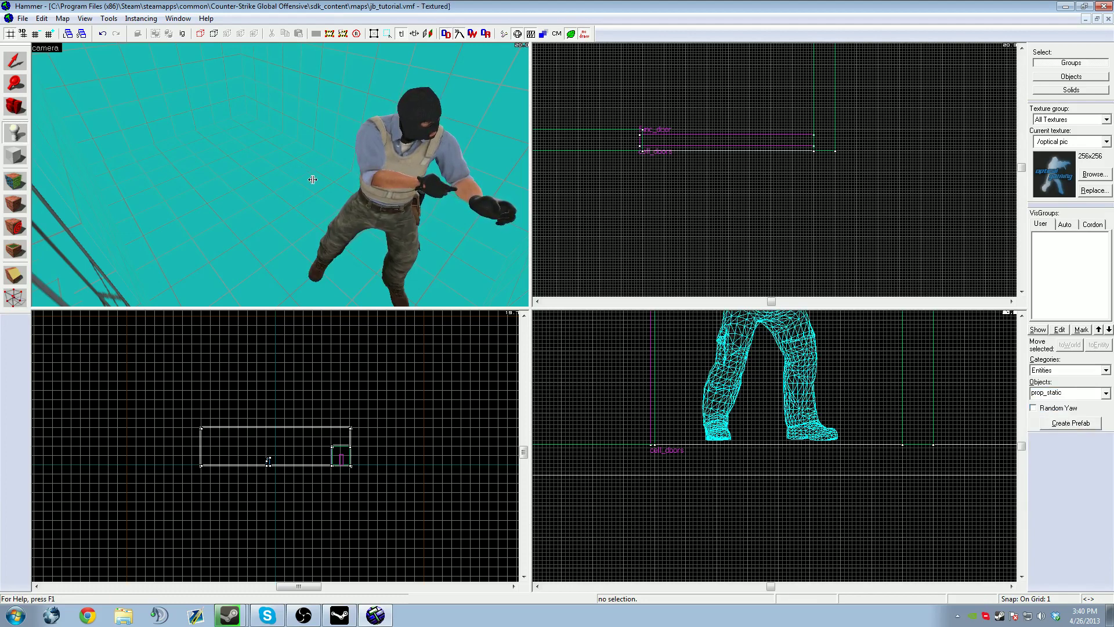
key(z)
key(z)
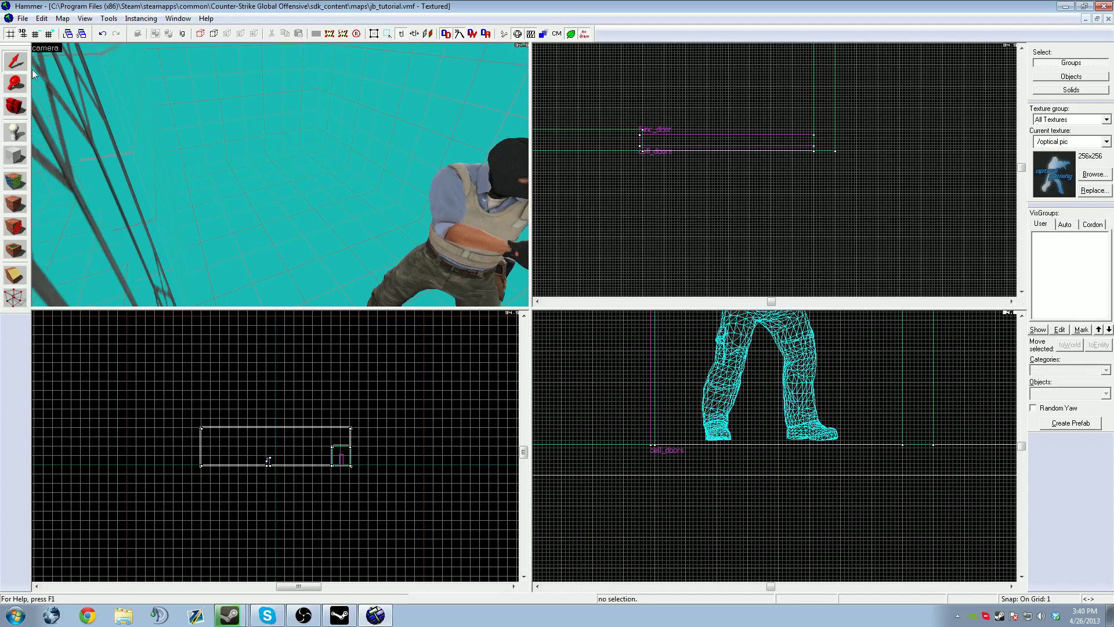
click(285, 192)
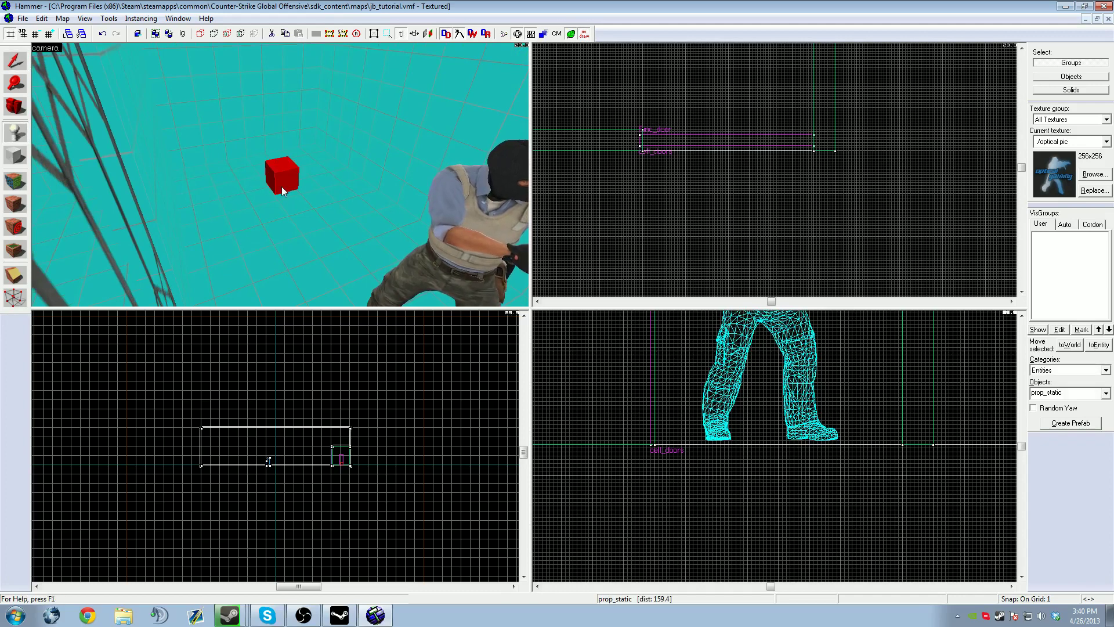
Open the prop_static's World Model for browsing and filter the model list by "bed".
click(15, 61)
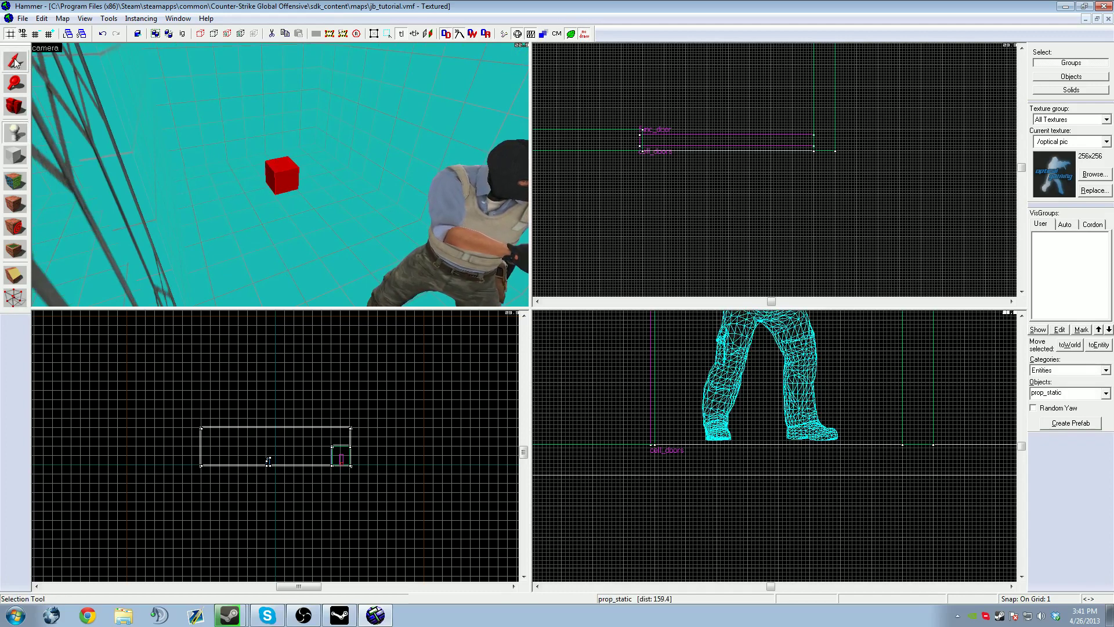
double_click(281, 190)
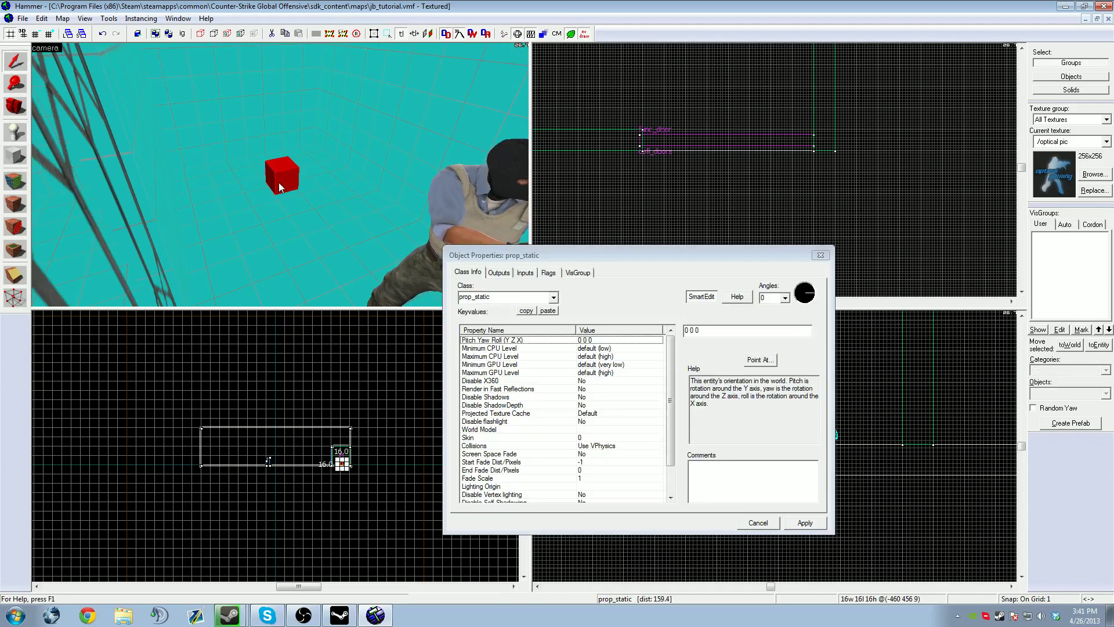
click(651, 430)
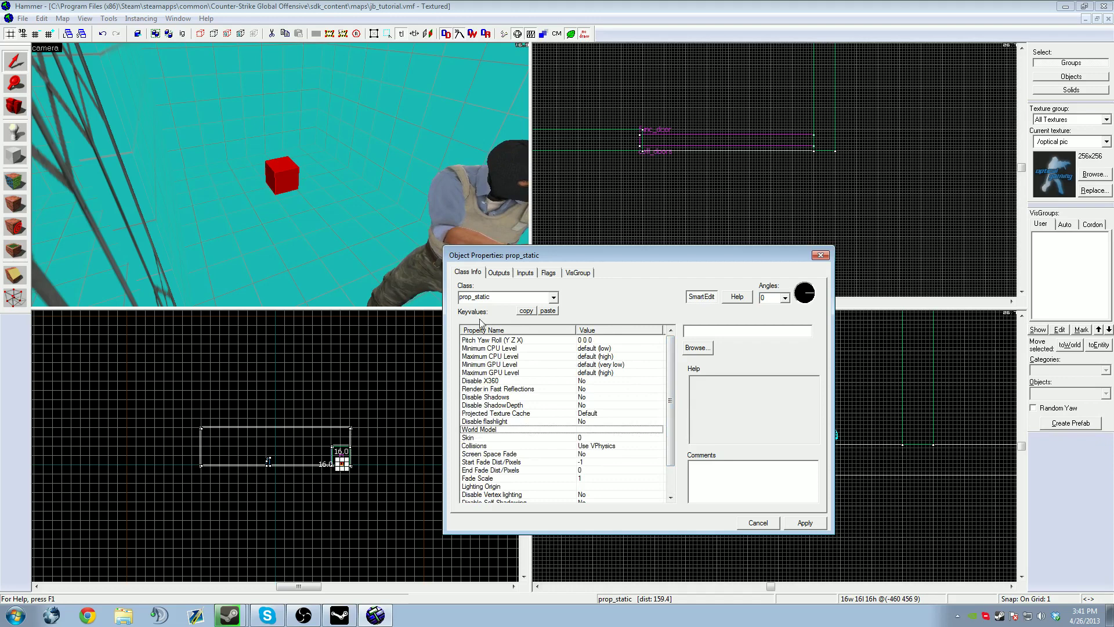
click(694, 347)
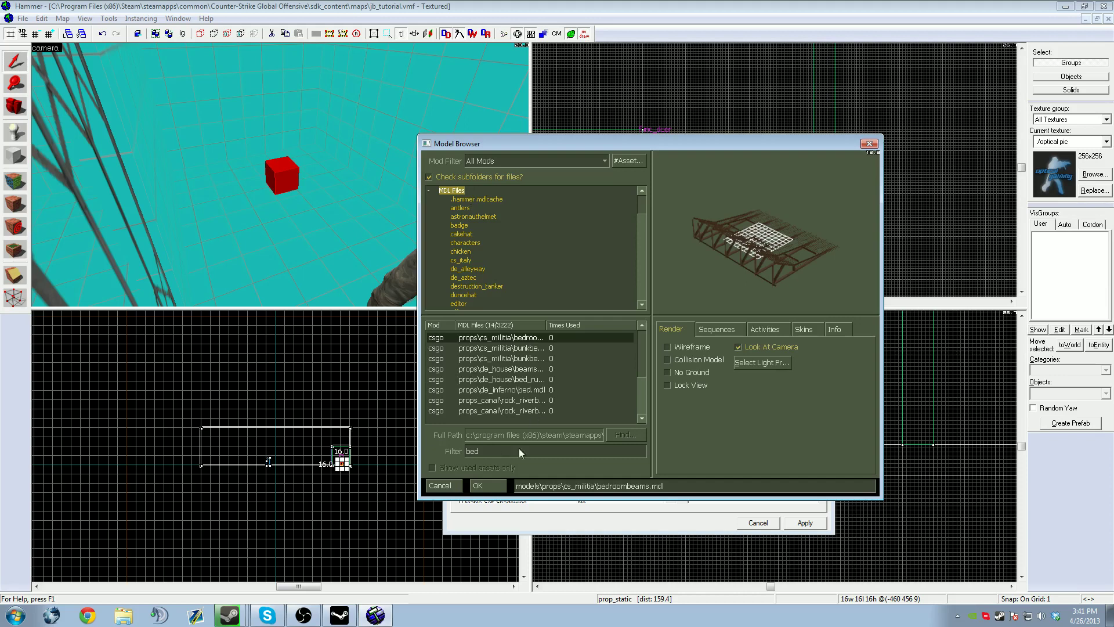
drag(518, 450, 415, 448)
key(BackSpace)
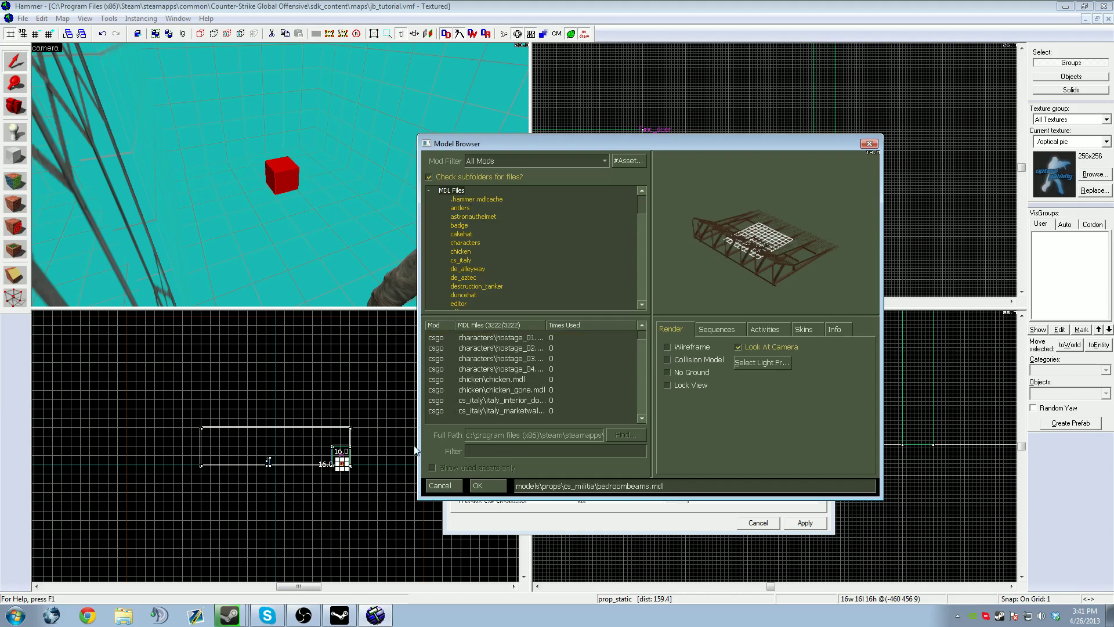
text(deb)
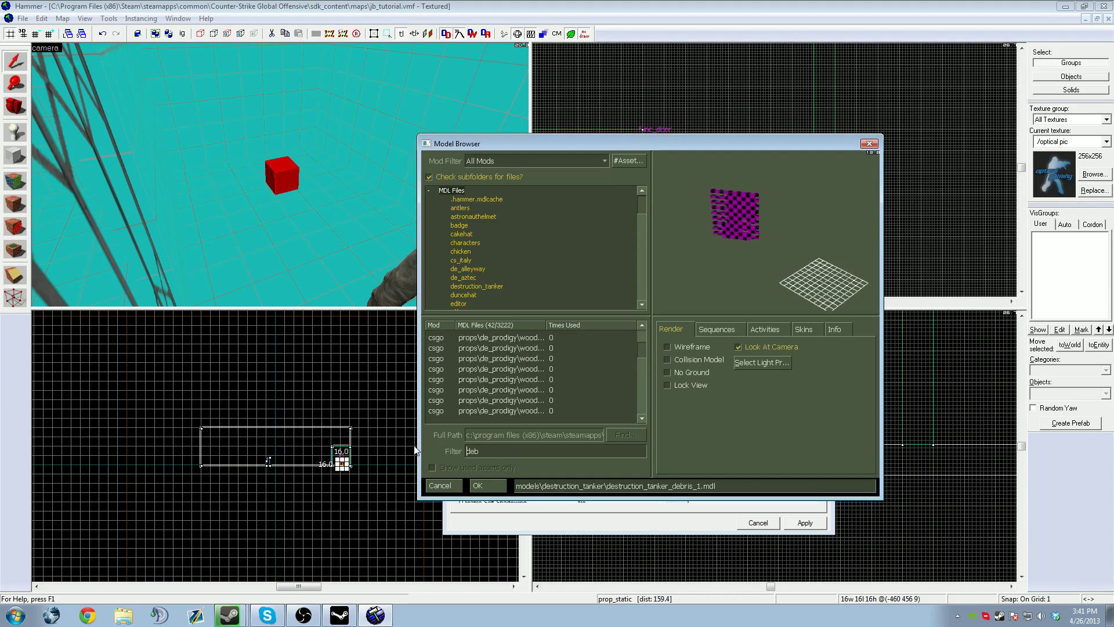
key(BackSpace)
key(BackSpace)
key(BackSpace)
text(bed)
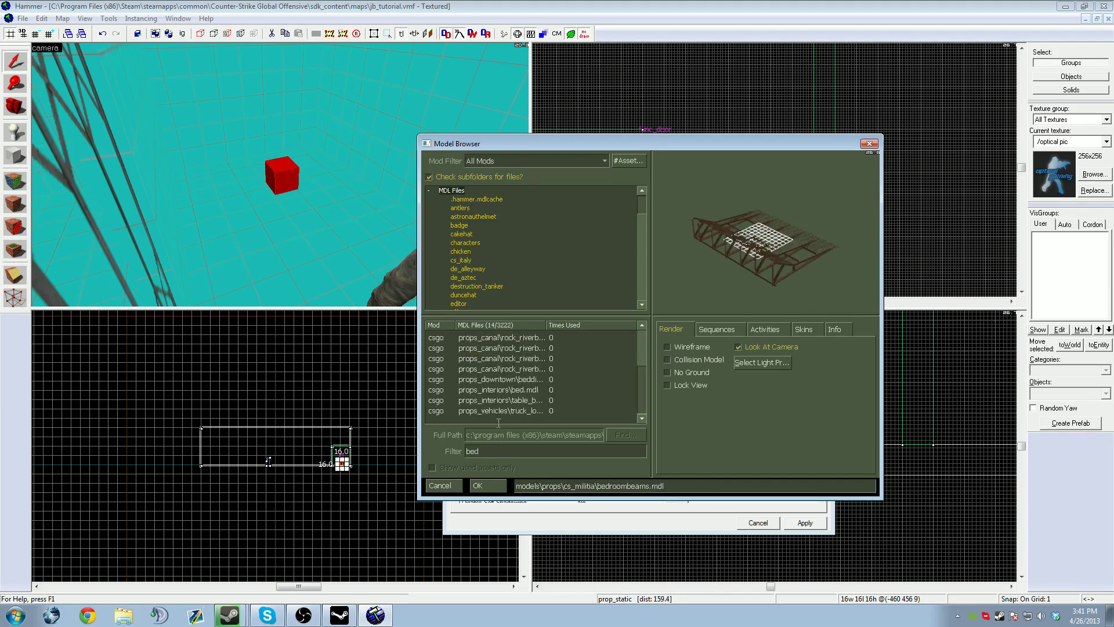
Choose models/props_interiors/bed.mdl as the prop_static's World Model and apply it.
click(527, 390)
key(Down)
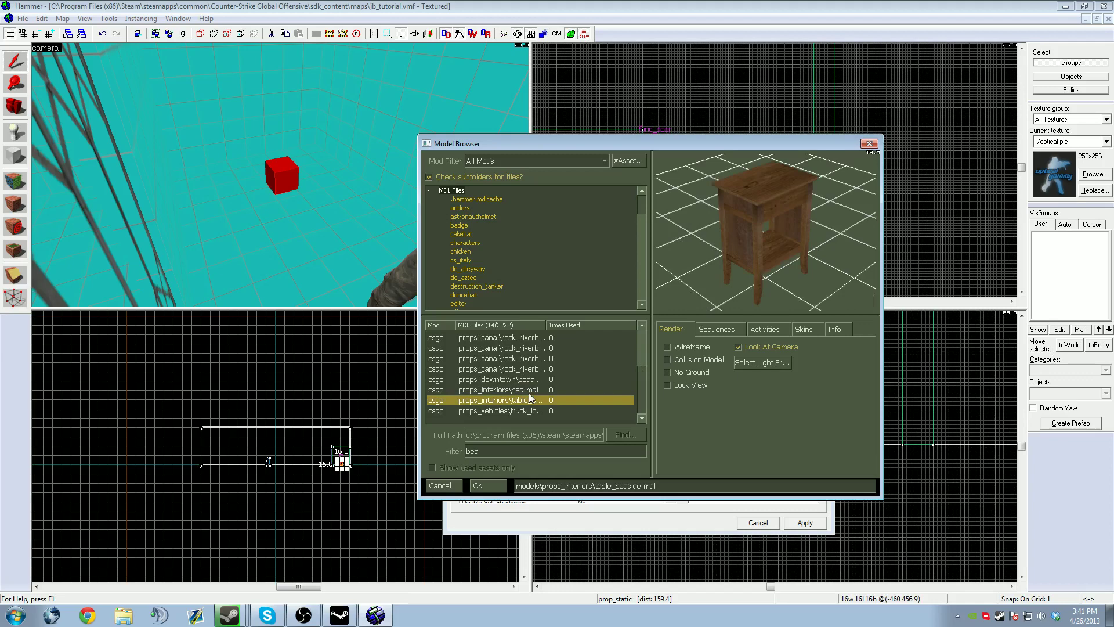
key(Up)
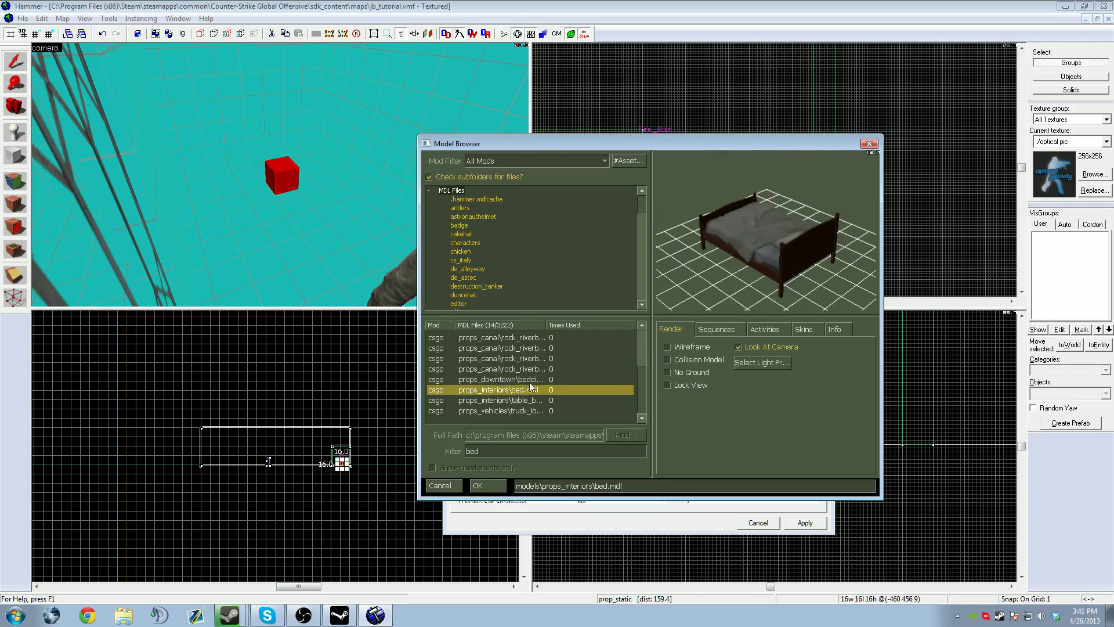
click(496, 481)
click(804, 521)
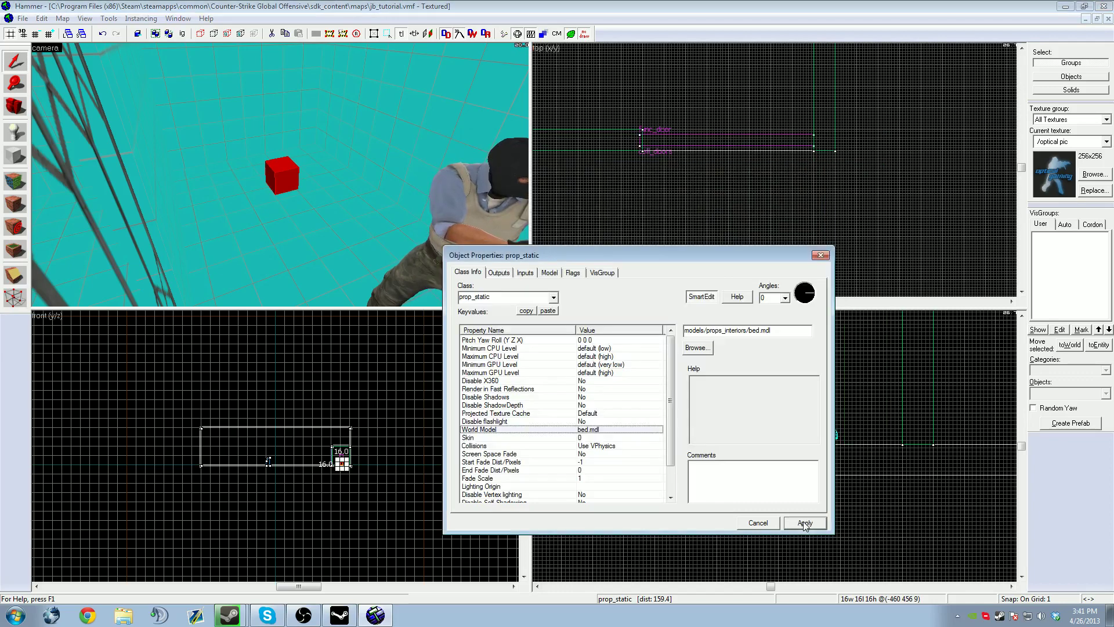
Close the bed's properties and move the bed into the cell's back corner, to -476 462 in plan.
scroll(703, 120, down, 3)
scroll(703, 120, up, 3)
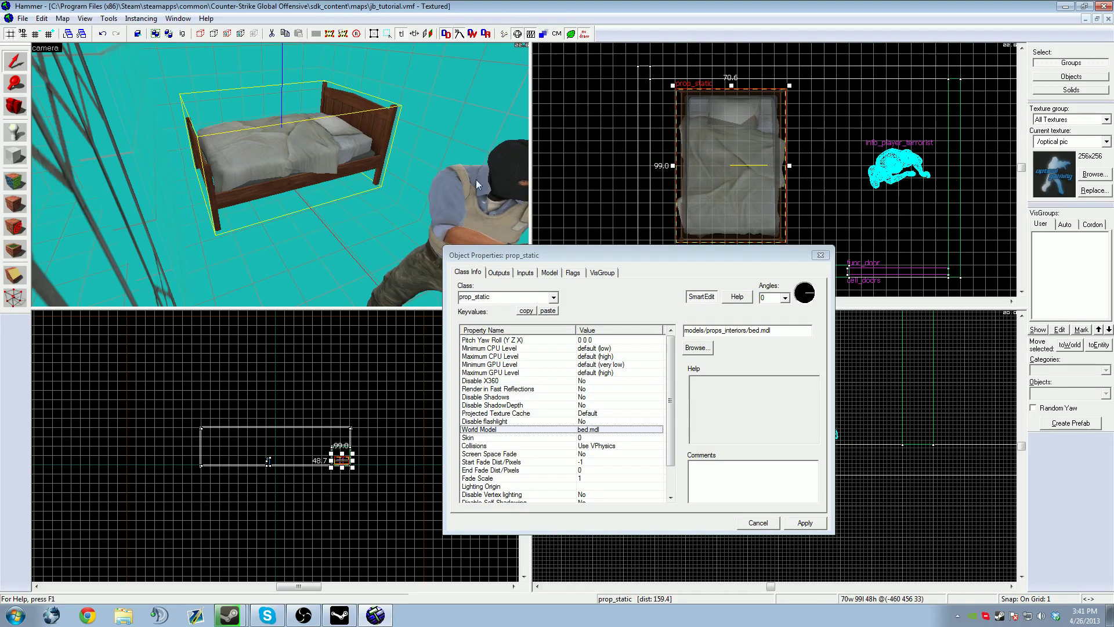
key(ctrl+e)
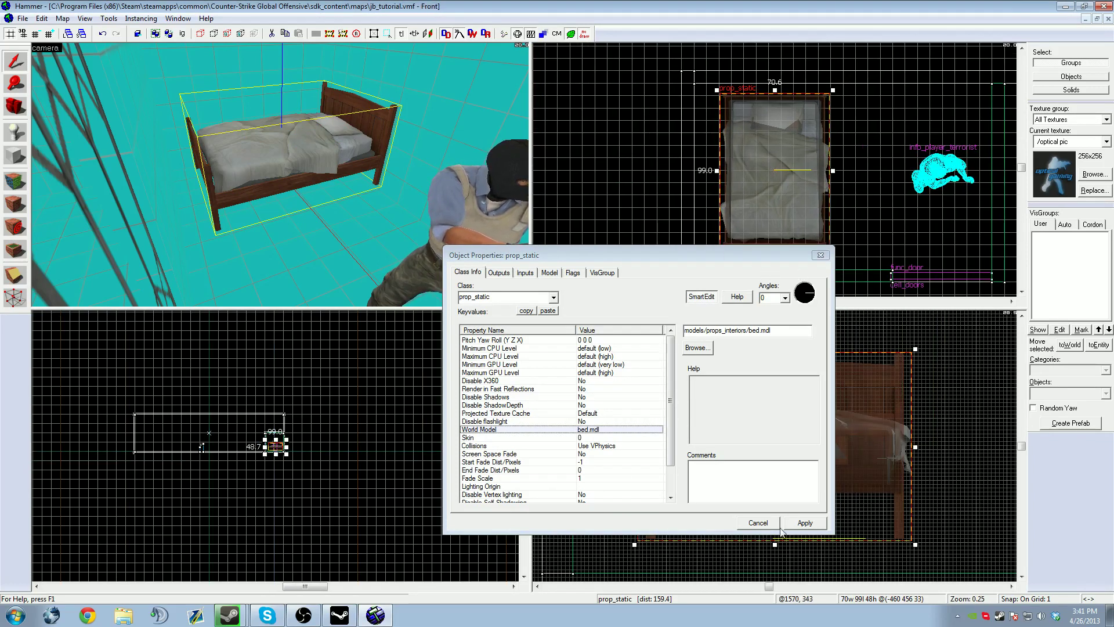
scroll(273, 444, up, 12)
scroll(860, 485, up, 4)
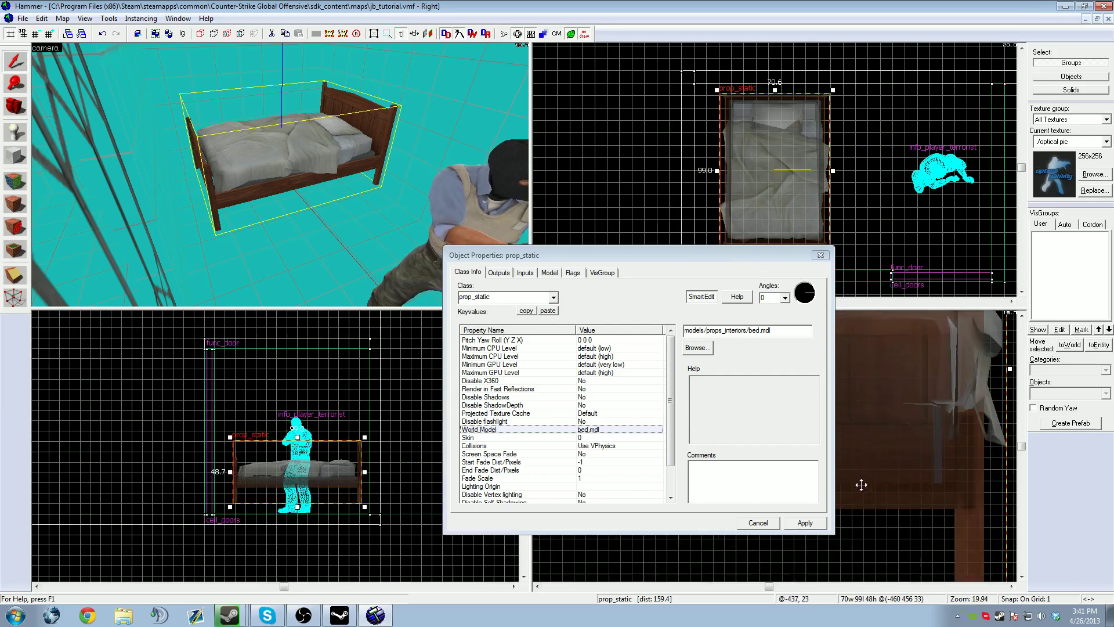
scroll(966, 499, down, 3)
scroll(966, 498, down, 5)
drag(725, 255, 652, 172)
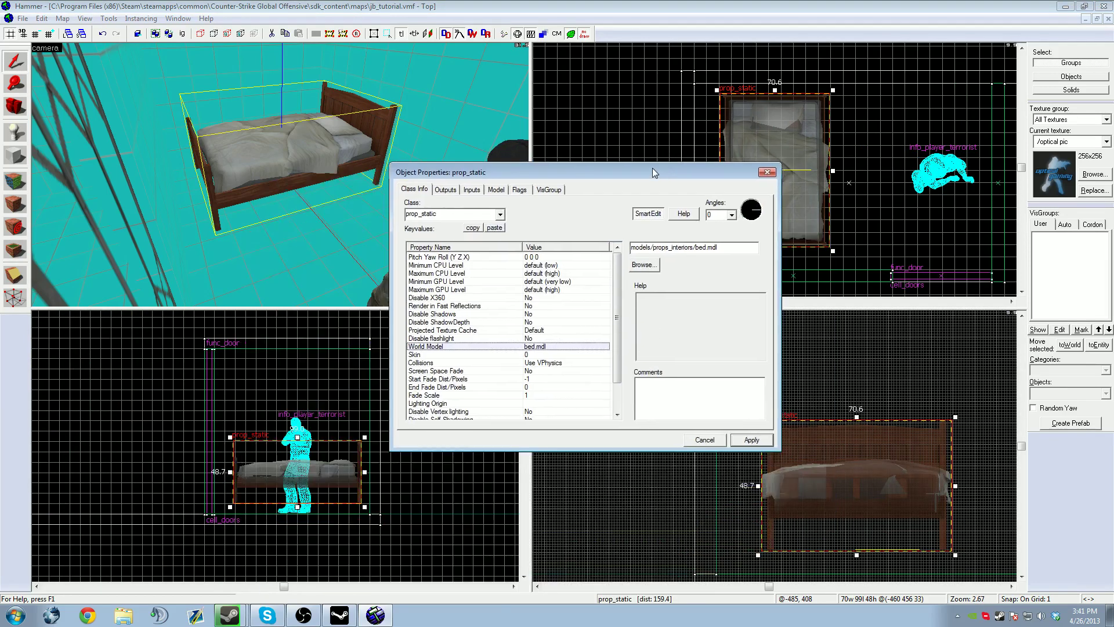
click(703, 439)
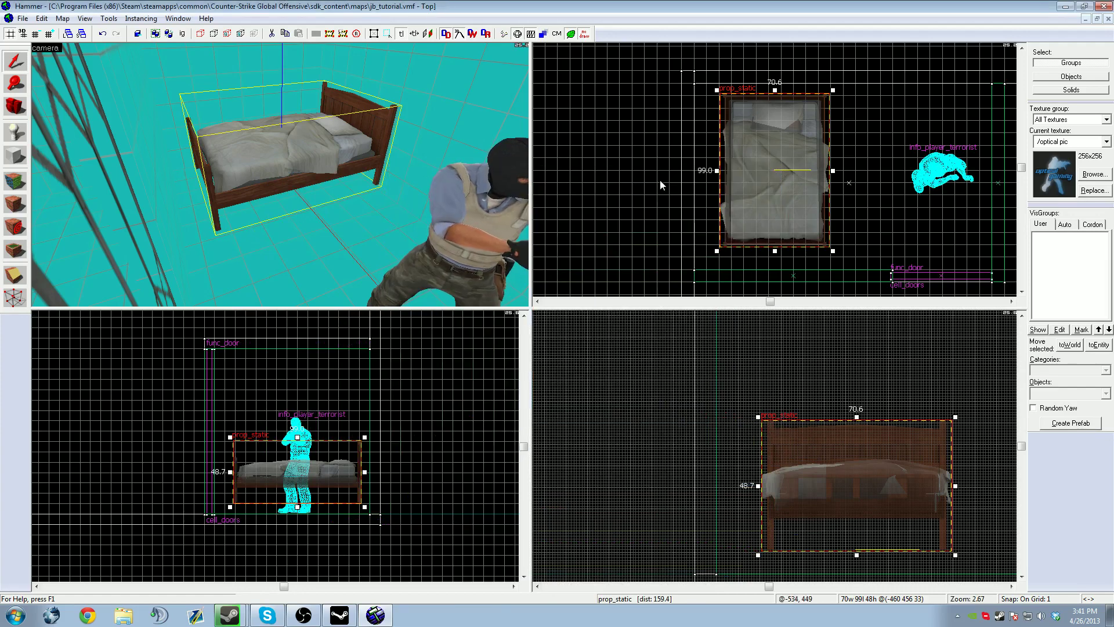
scroll(760, 120, up, 1)
drag(757, 122, 724, 110)
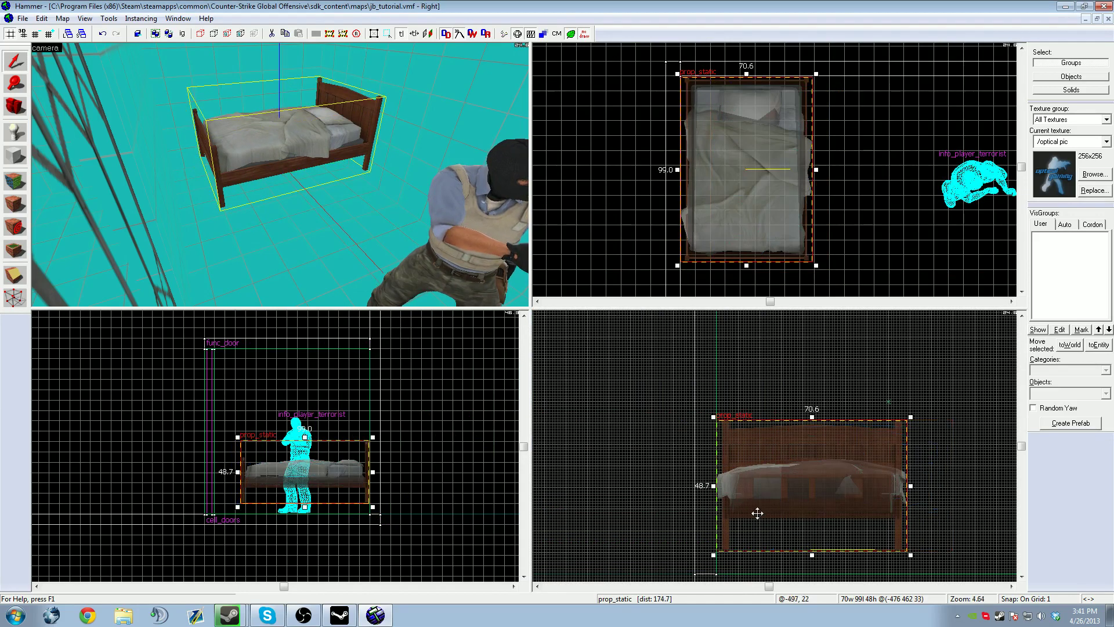
Lower the bed to a Z position of 24 so its legs rest on the cell floor.
scroll(758, 514, down, 5)
scroll(682, 481, up, 6)
scroll(691, 458, down, 5)
scroll(669, 415, up, 8)
drag(695, 458, 706, 505)
scroll(828, 478, down, 7)
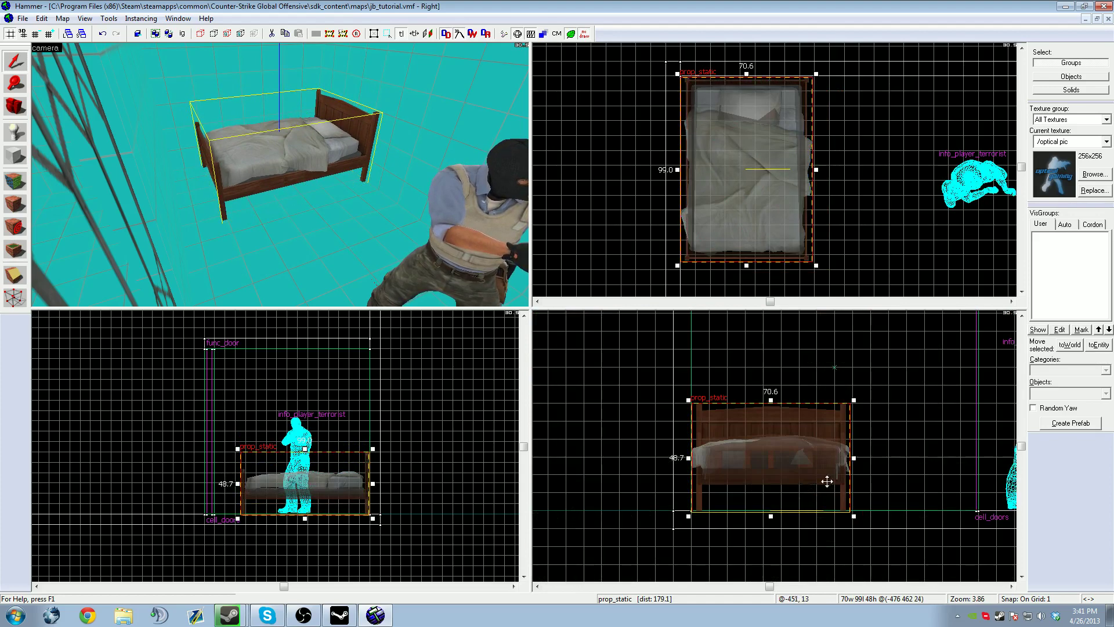
scroll(715, 509, up, 7)
scroll(715, 509, up, 4)
scroll(667, 507, up, 10)
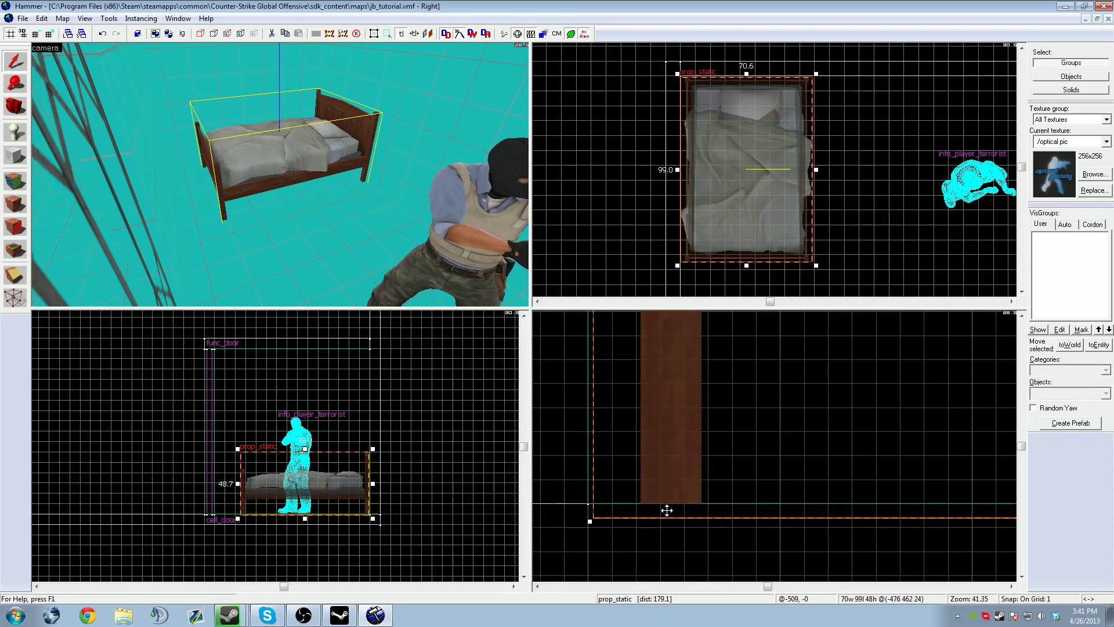
scroll(688, 516, down, 14)
Examine the cell with its barred door, bed and terrorist spawn in 3D from inside and from the main room.
key(z)
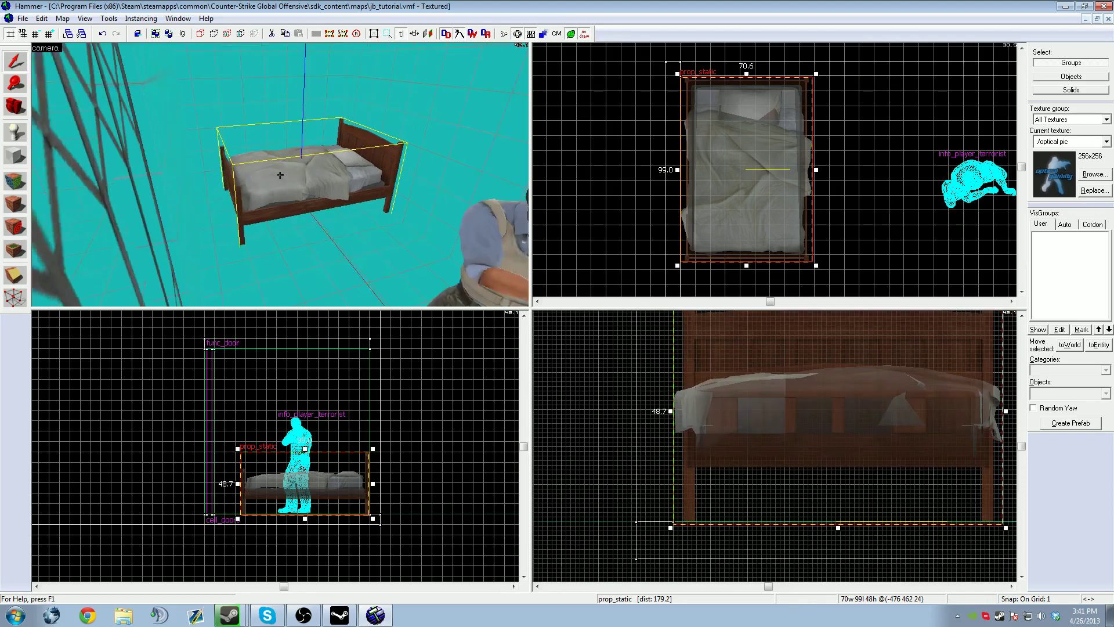
key(s)
key(z)
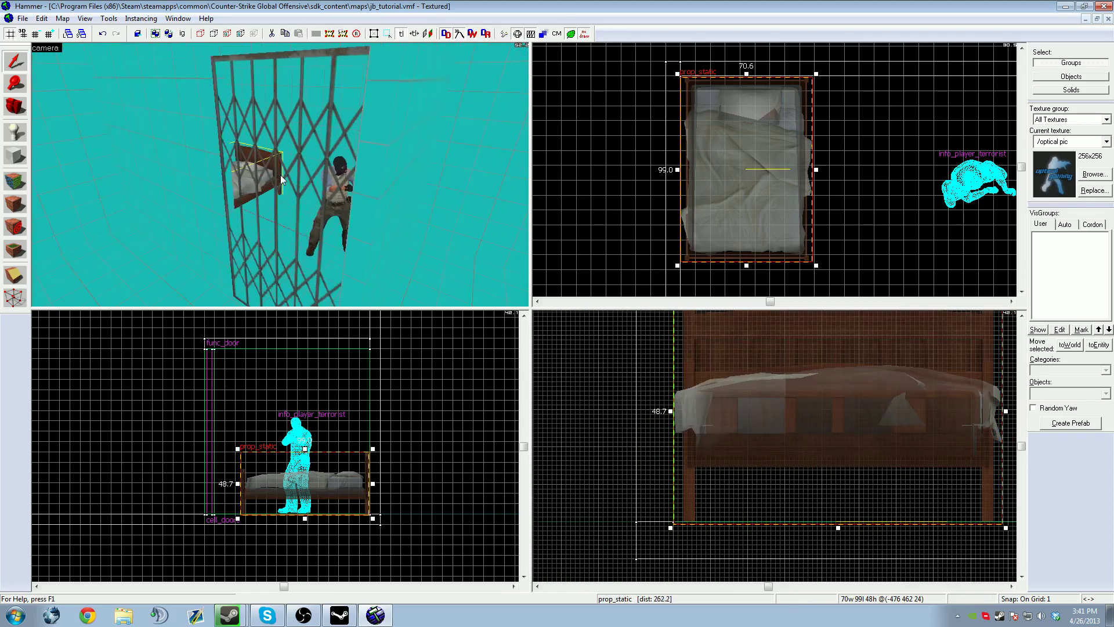
key(z)
key(s)
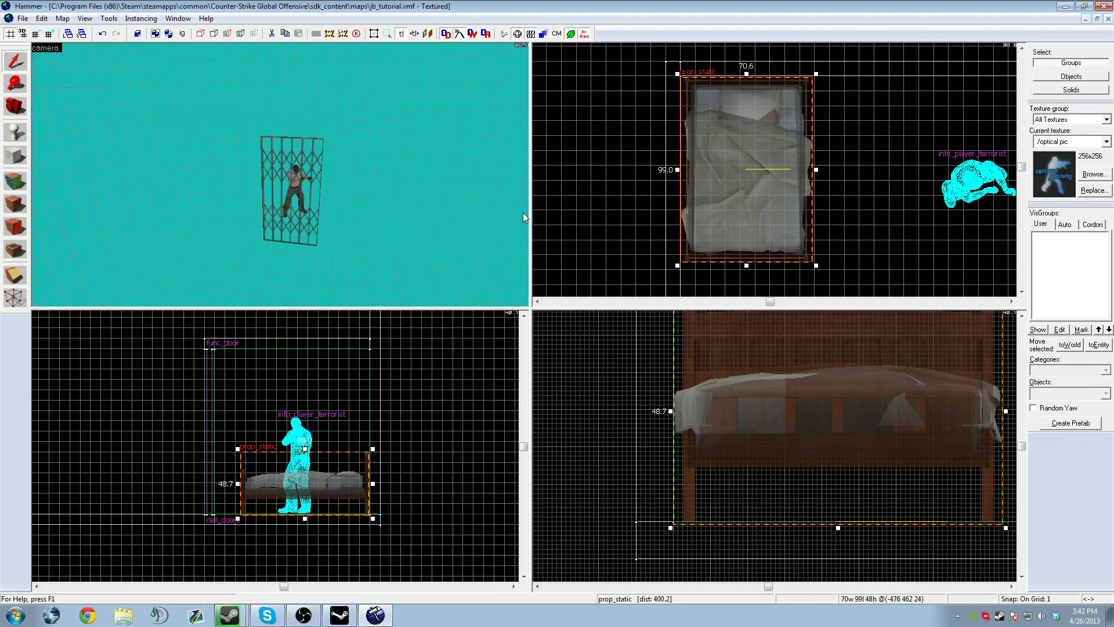
key(z)
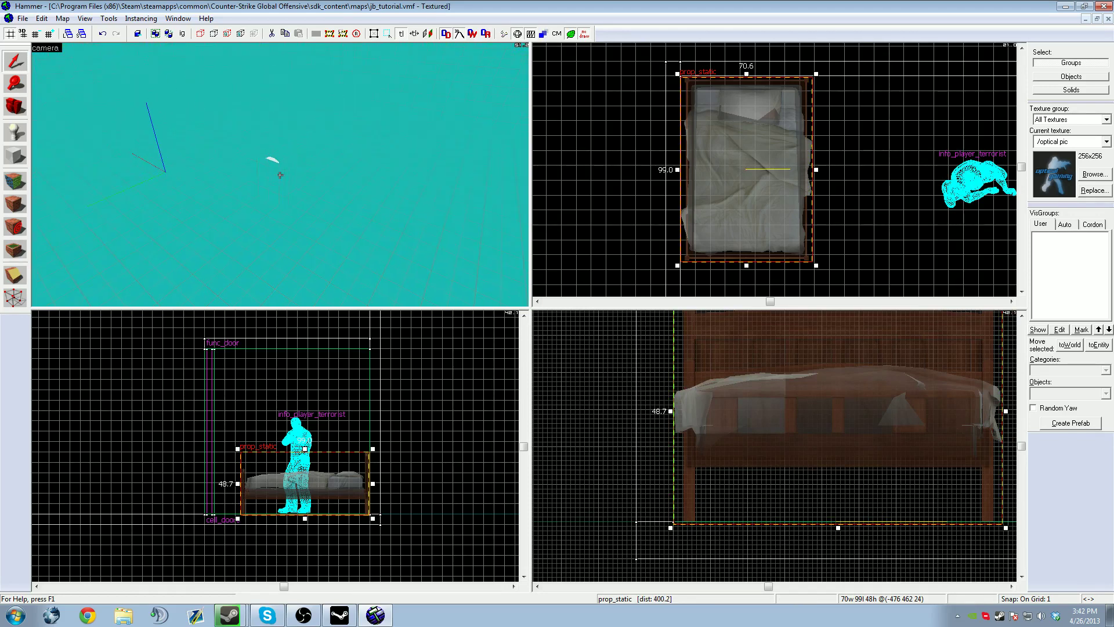
key(w)
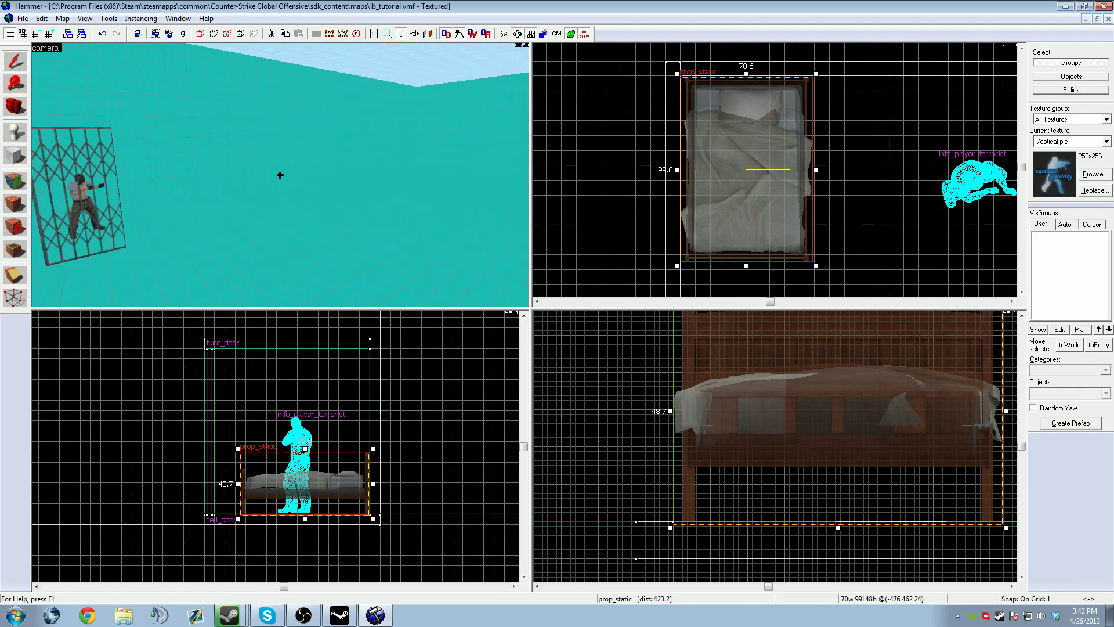
key(s)
key(z)
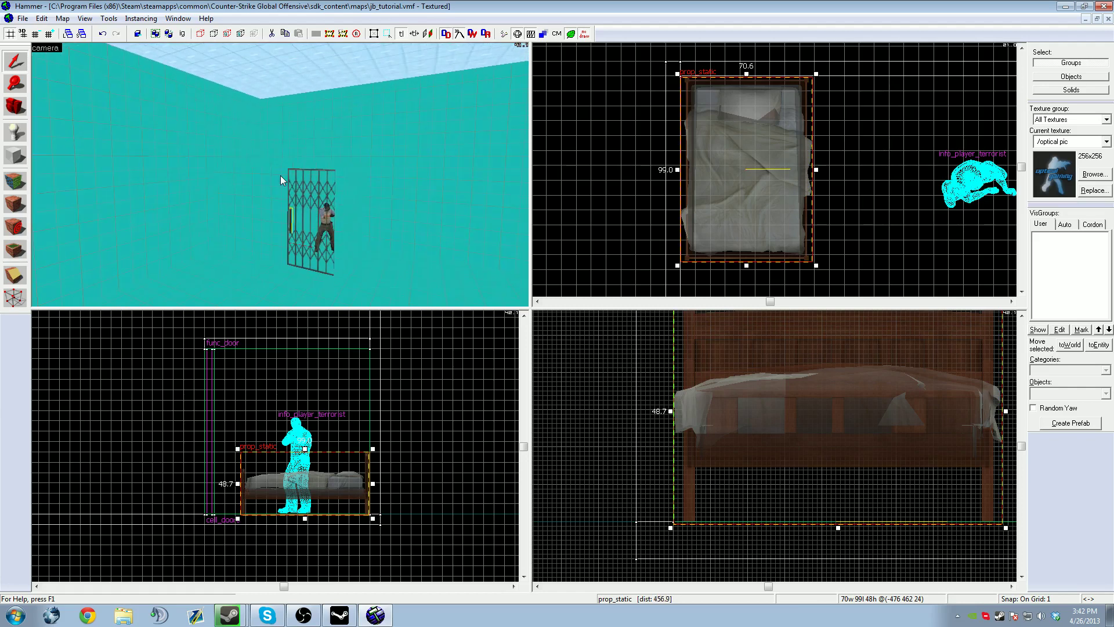
key(z)
key(w)
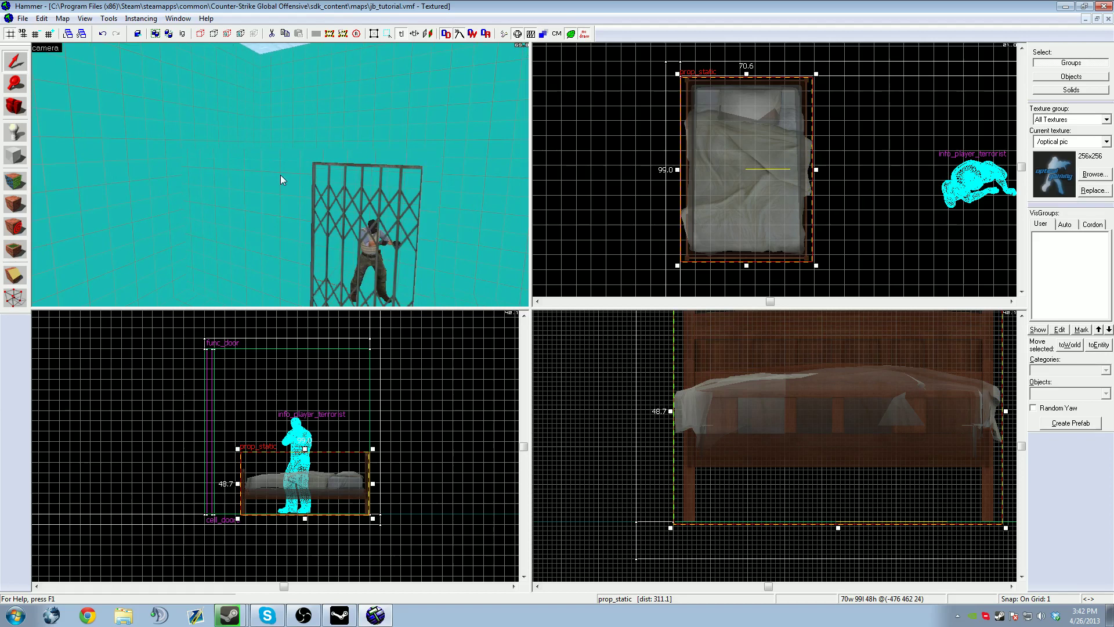
Set selection to individual objects and select the cell's front wall, side wall, barred door, terrorist spawn and bed together.
click(1070, 78)
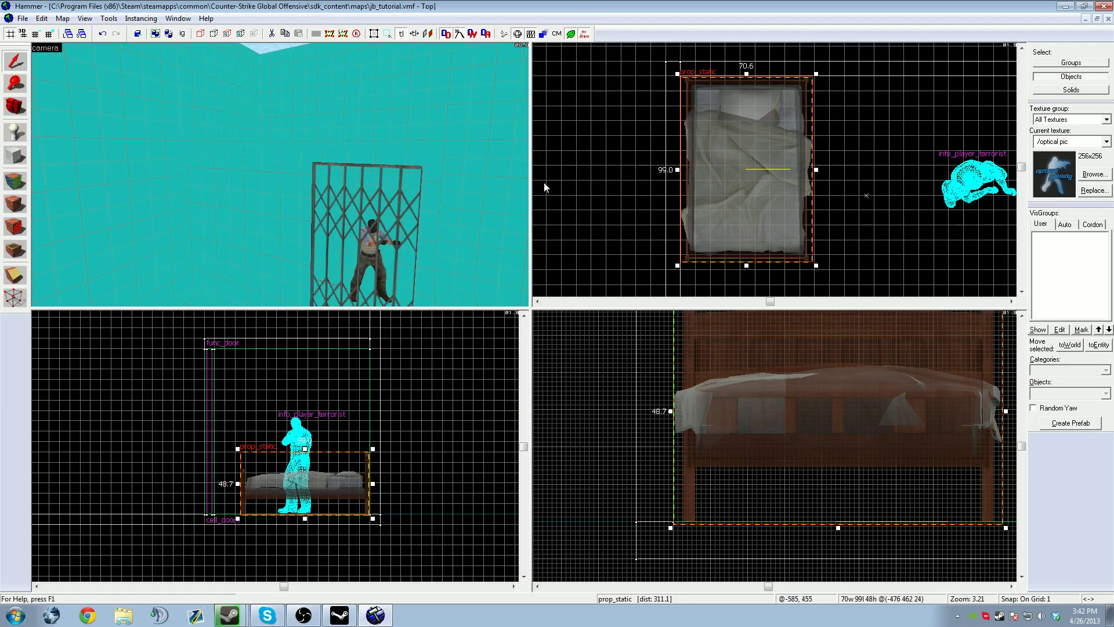
key(z)
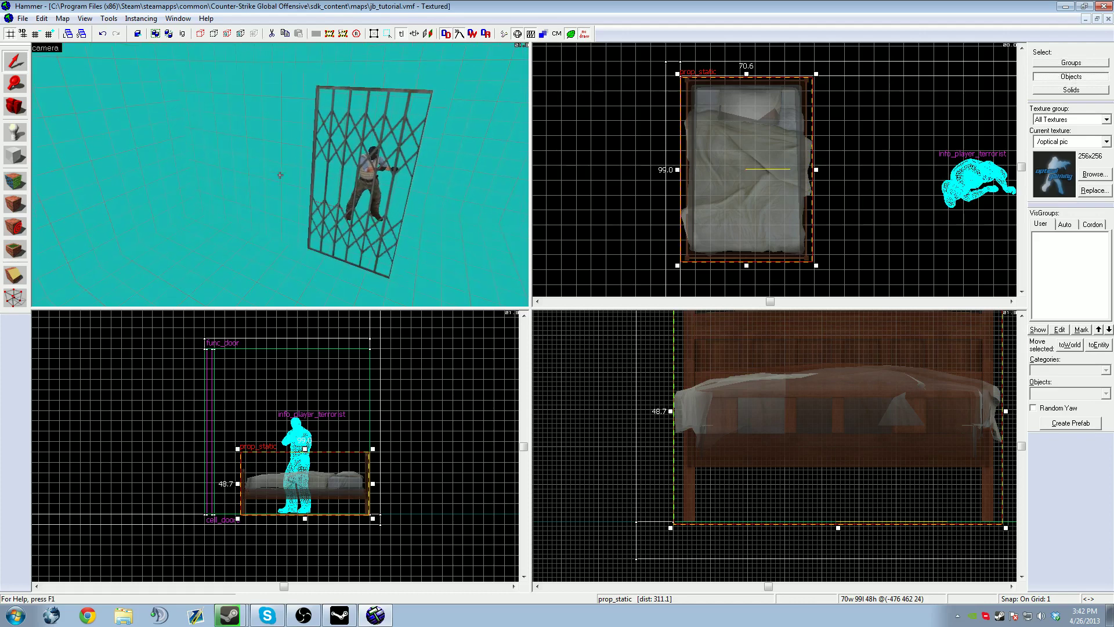
key(z)
click(269, 141)
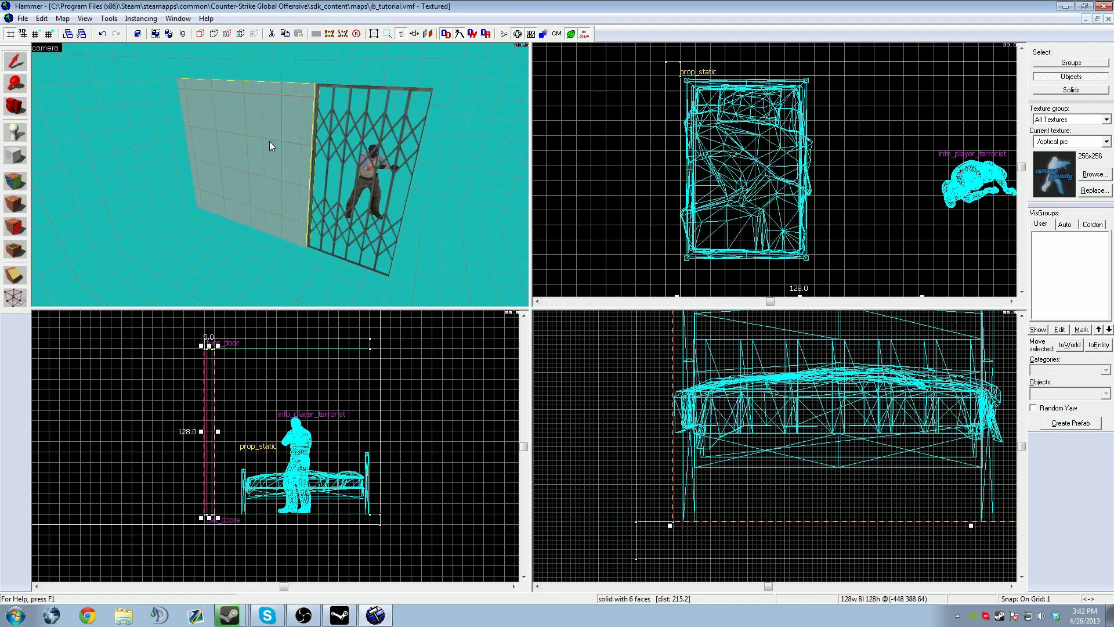
ctrl+click(335, 162)
key(z)
key(w)
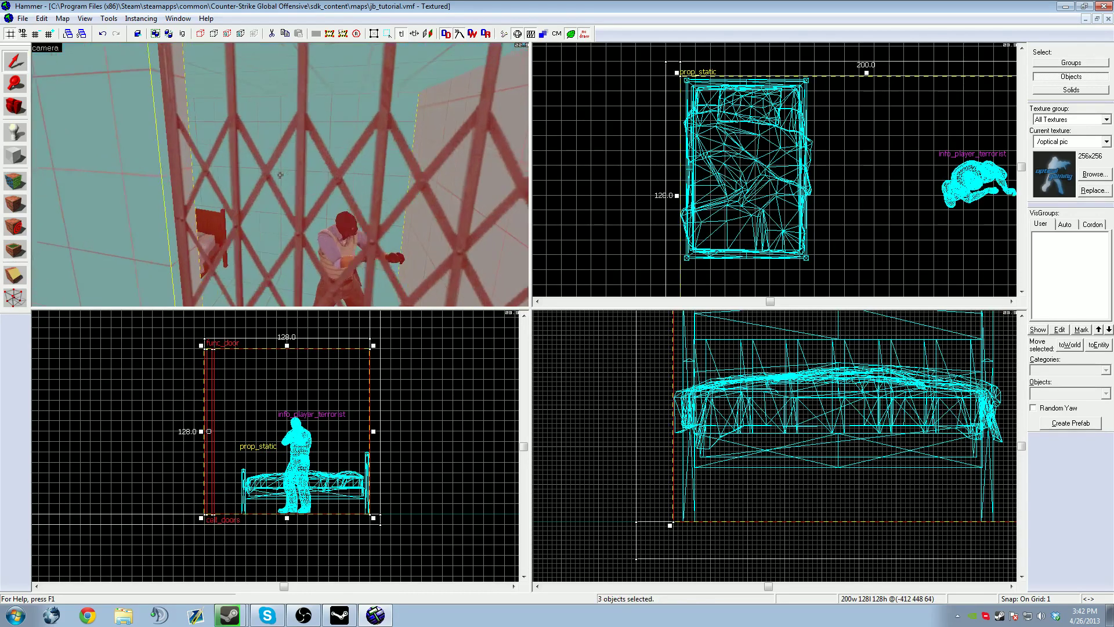
key(z)
ctrl+click(372, 226)
ctrl+click(144, 187)
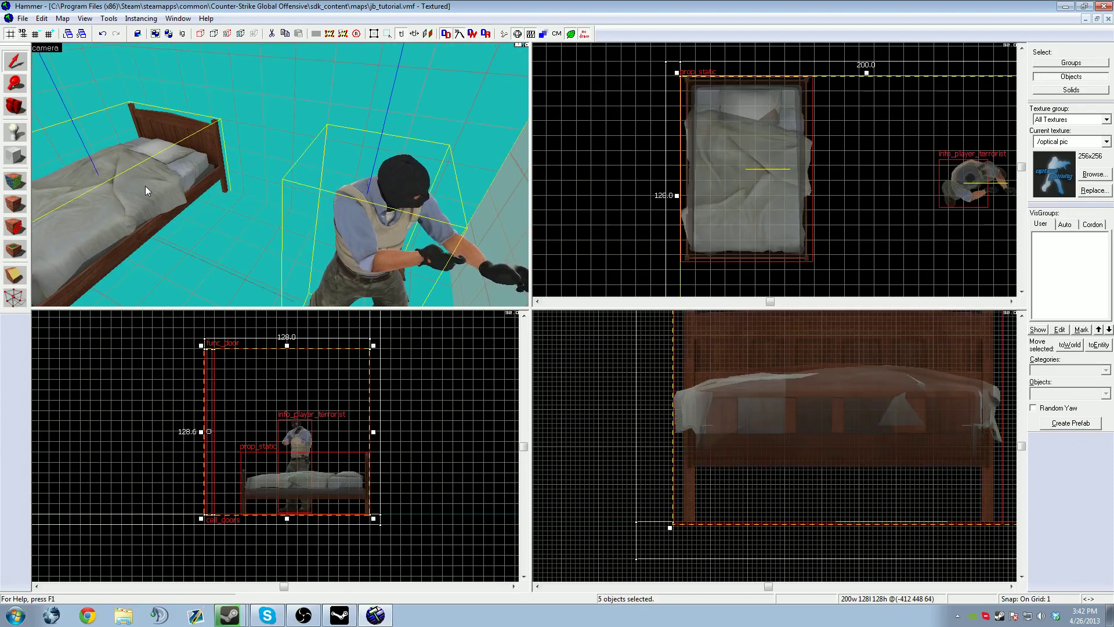
Examine the selected cell pieces in 3D from inside the cell and from the main room.
key(z)
key(w)
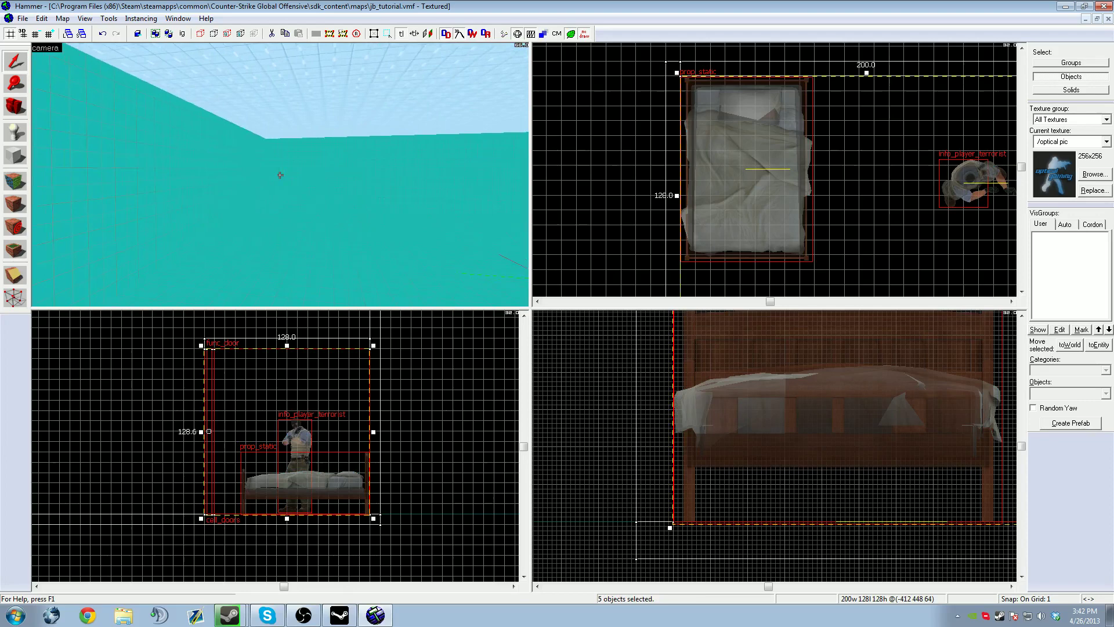
key(w)
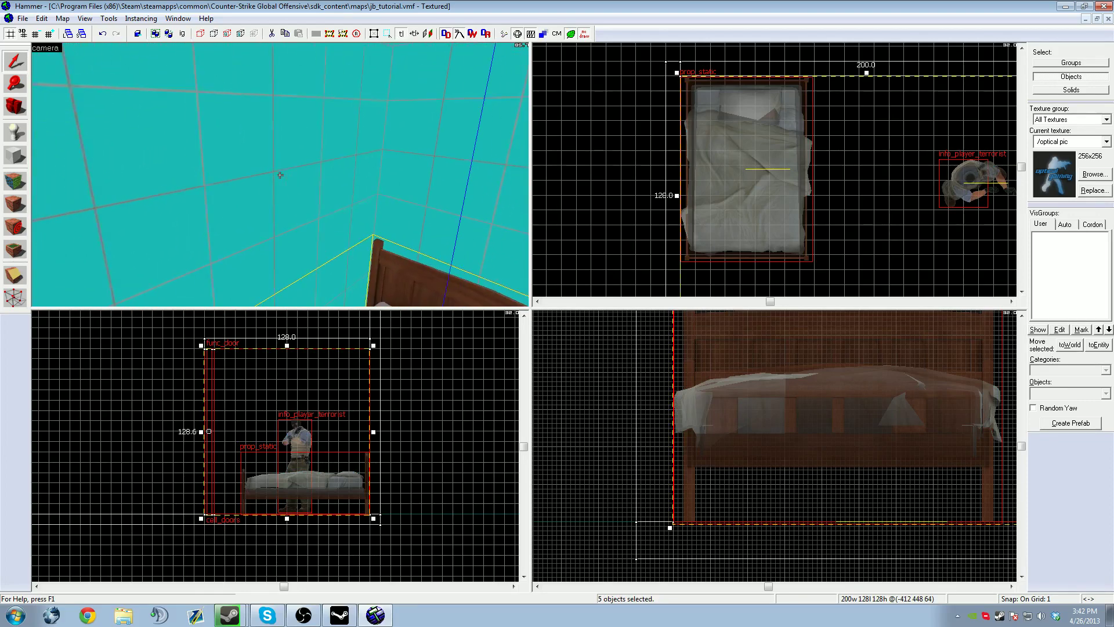
key(s)
key(d)
key(w)
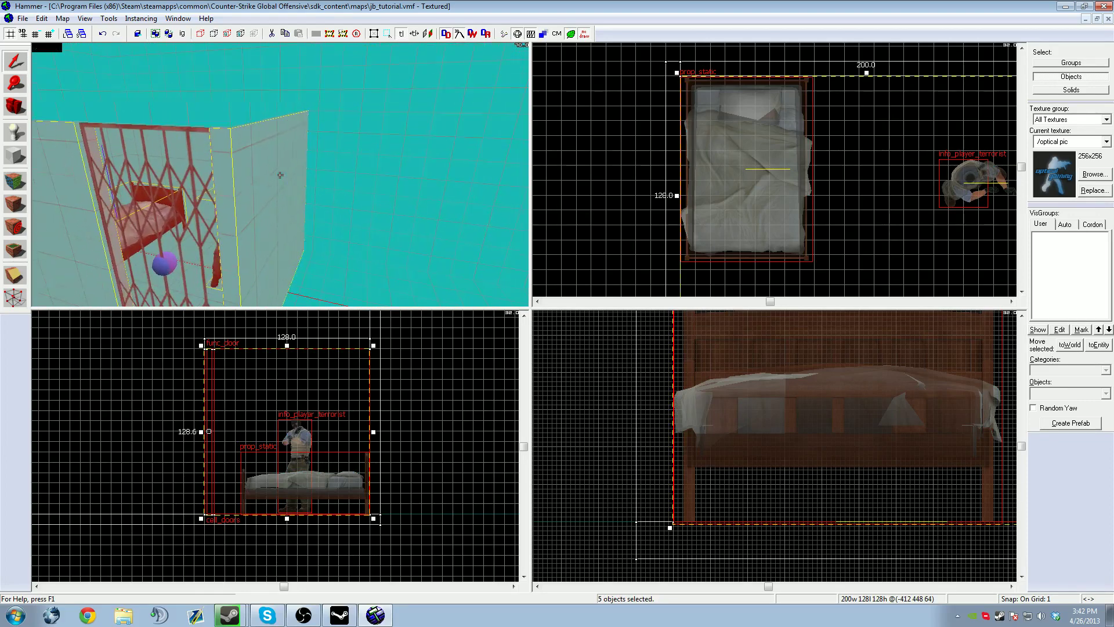
key(a)
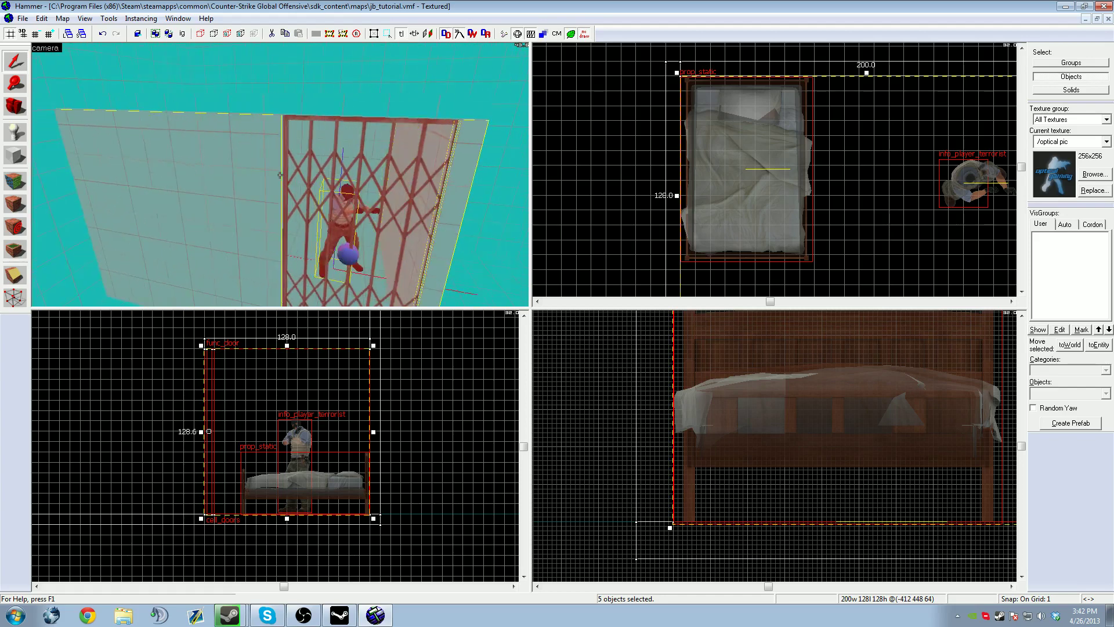
key(d)
key(w)
key(s)
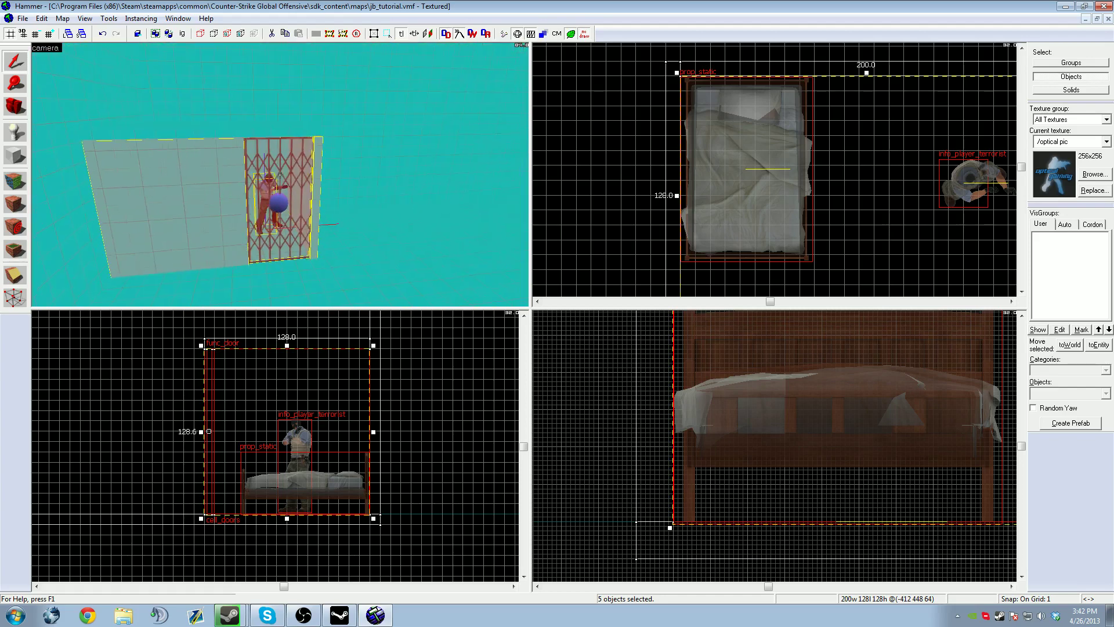
key(w)
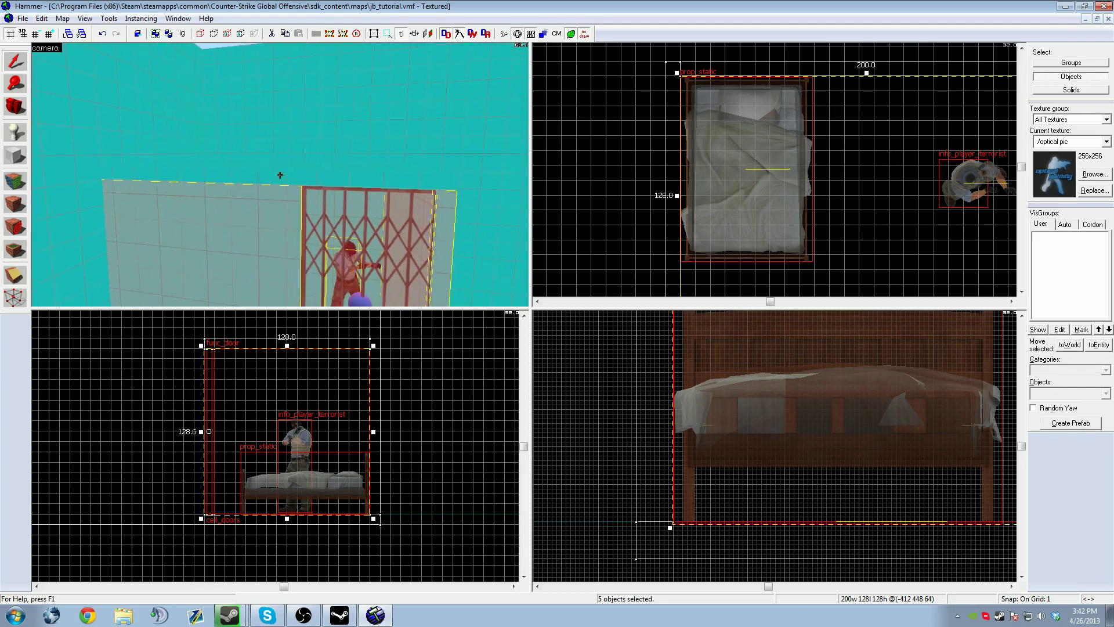
key(s)
Duplicate the selected cell pieces to -212 448 in plan, flush beside the first cell.
scroll(584, 182, down, 4)
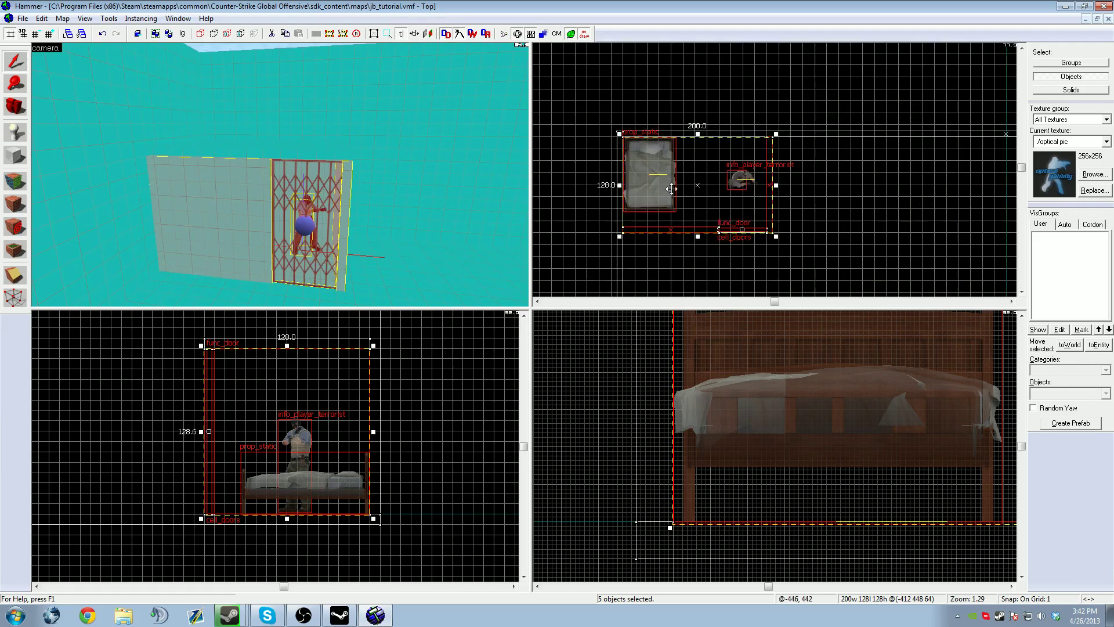
scroll(671, 188, up, 1)
drag(671, 188, 806, 183)
scroll(806, 182, up, 3)
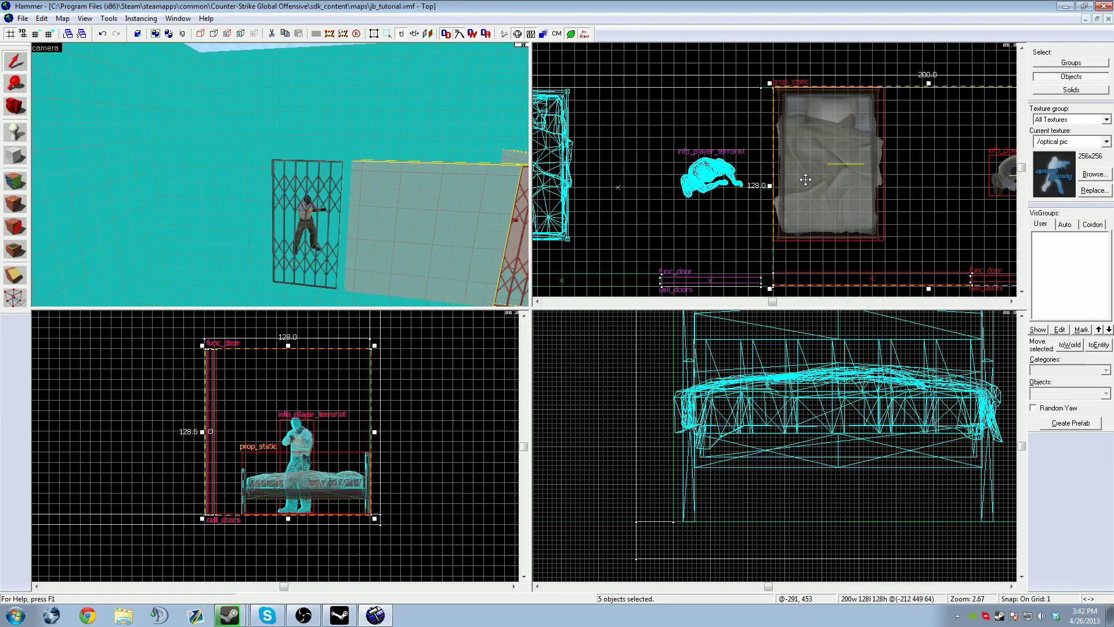
scroll(725, 185, up, 1)
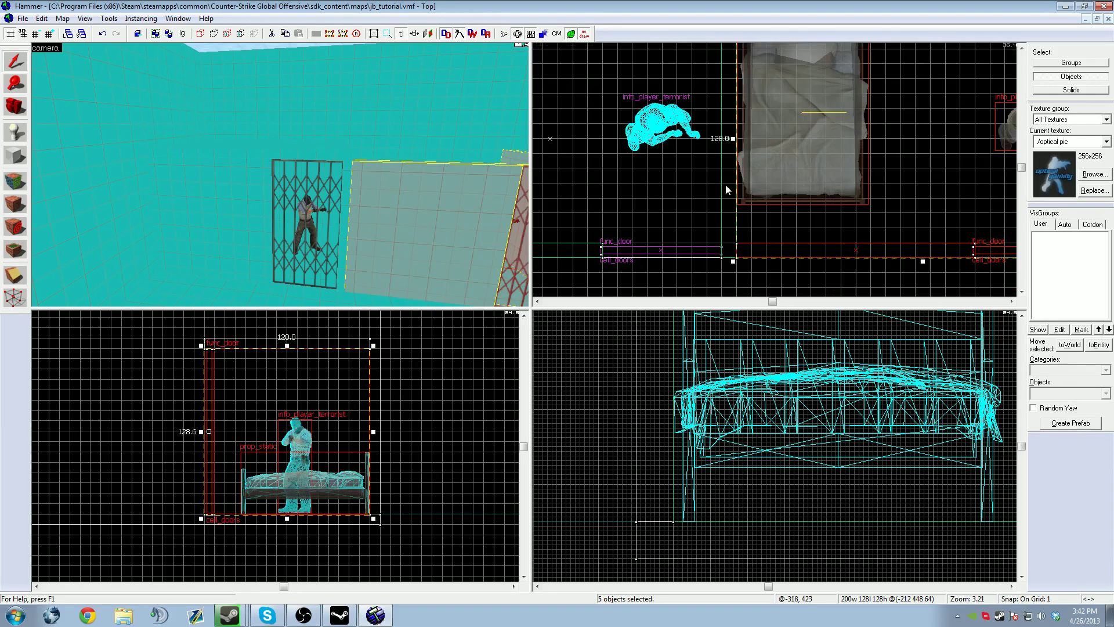
scroll(664, 168, down, 4)
key(z)
key(z)
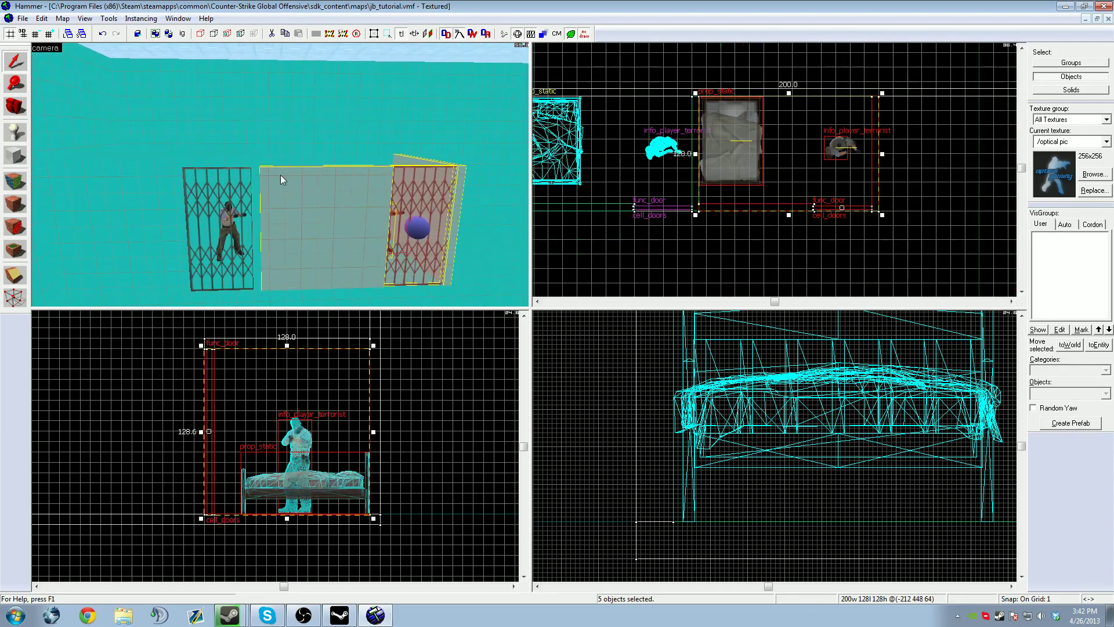
Set the grid to 8 and duplicate the cell twice more along the wall to complete a row of four, then deselect.
key(bracketright)
key(bracketright)
key(bracketright)
scroll(886, 176, up, 4)
scroll(626, 197, down, 4)
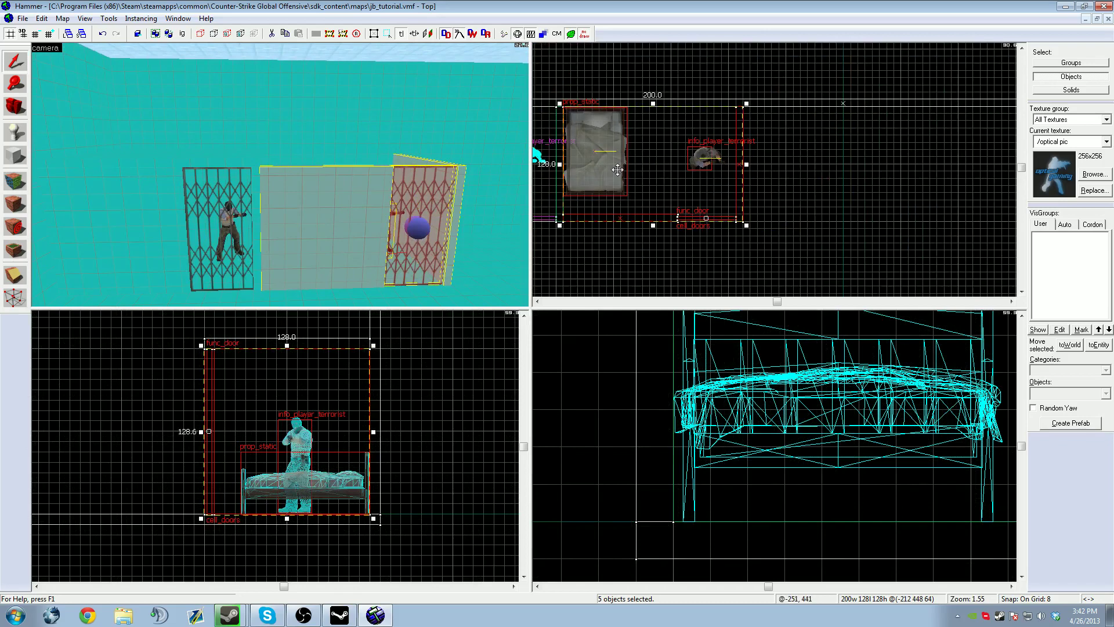
shift+drag(597, 170, 774, 165)
middle_drag(791, 161, 576, 170)
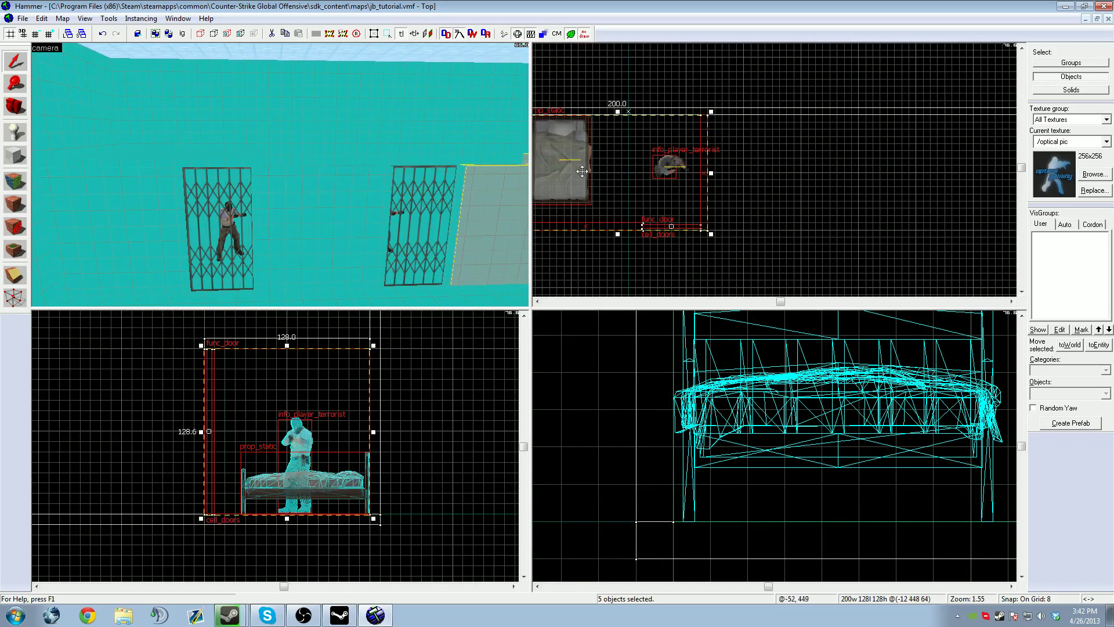
shift+drag(580, 169, 760, 169)
key(Escape)
Stretch the first cell's roof block to a width of 800 so it covers all four cells, and deselect it.
key(z)
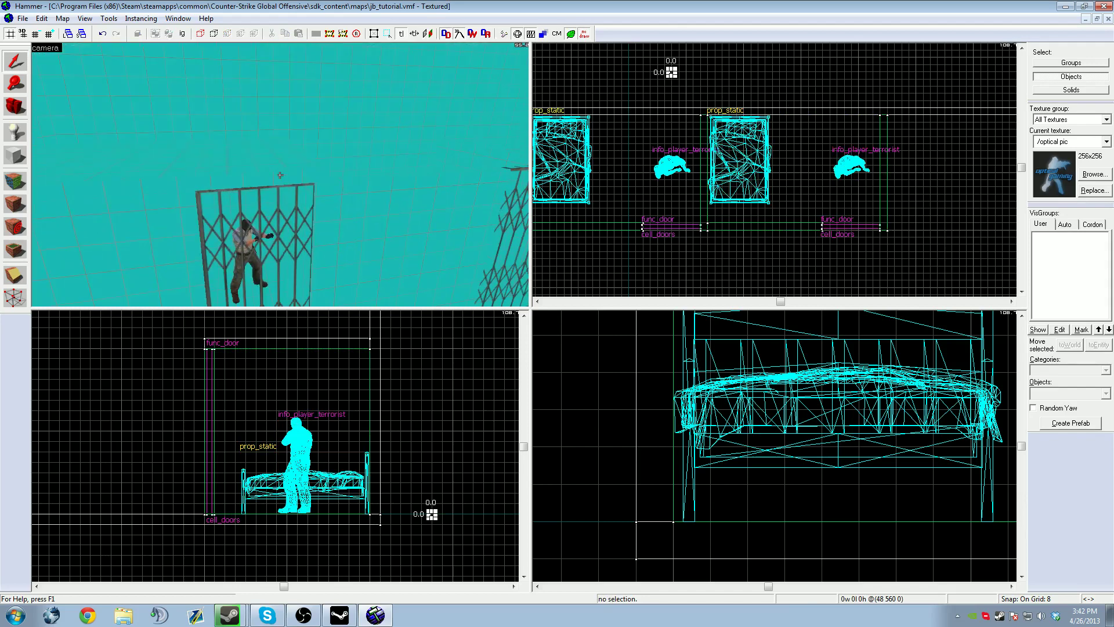
click(251, 159)
scroll(862, 226, down, 3)
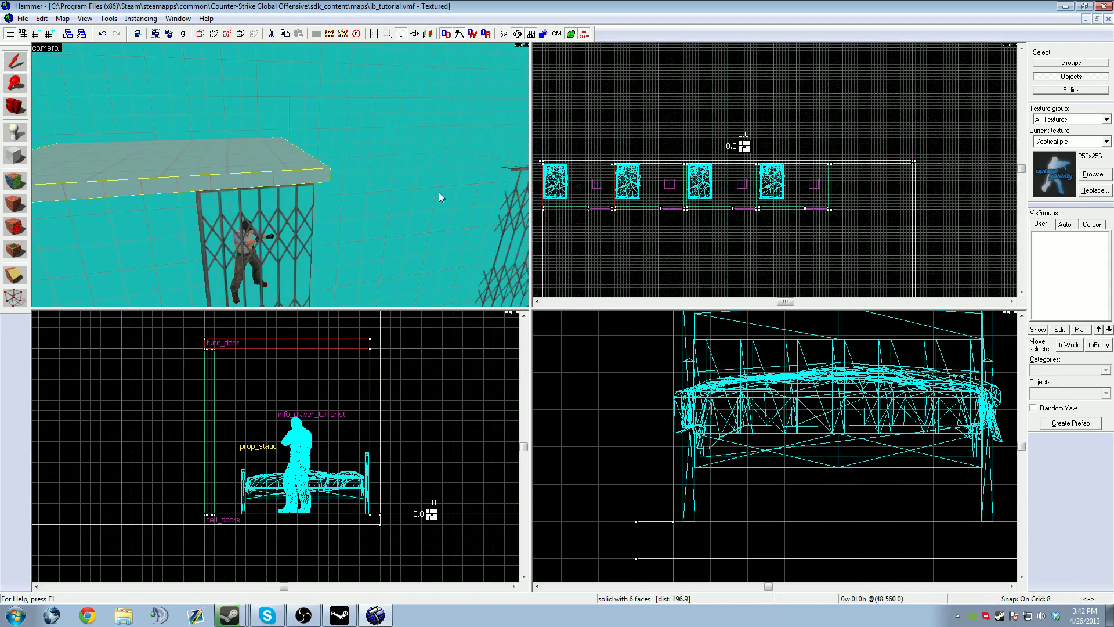
key(z)
key(z)
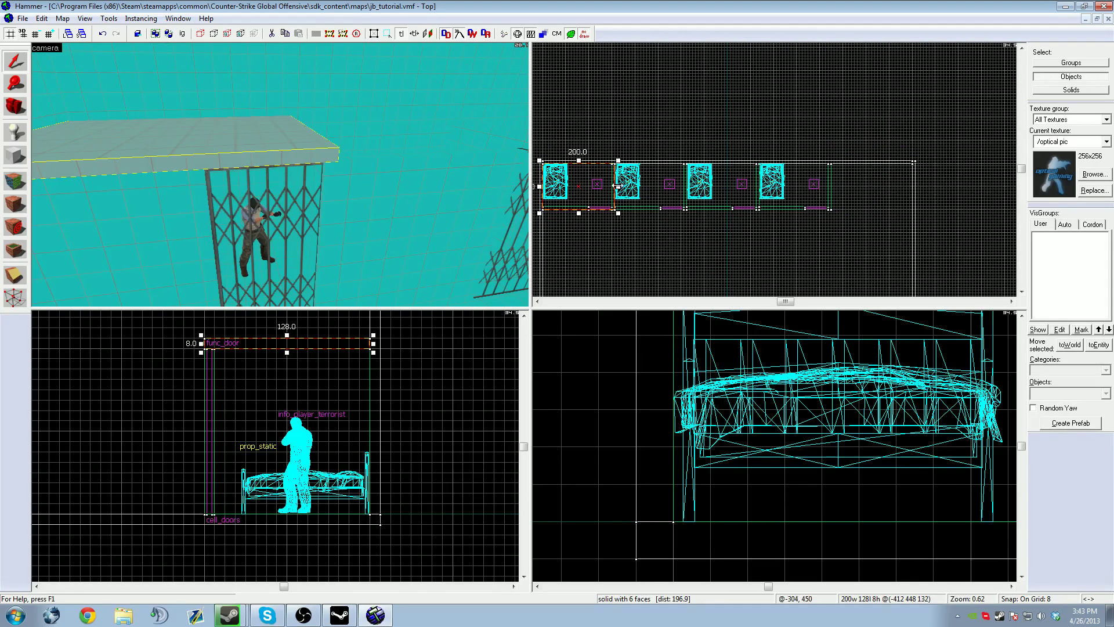
drag(617, 186, 834, 185)
key(z)
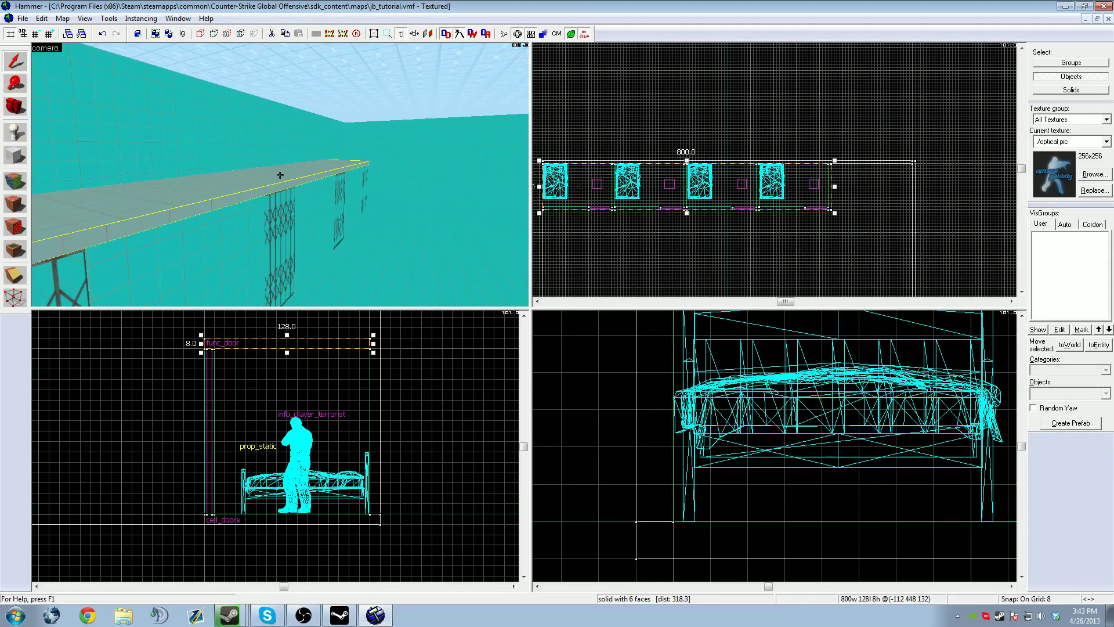
key(s)
key(z)
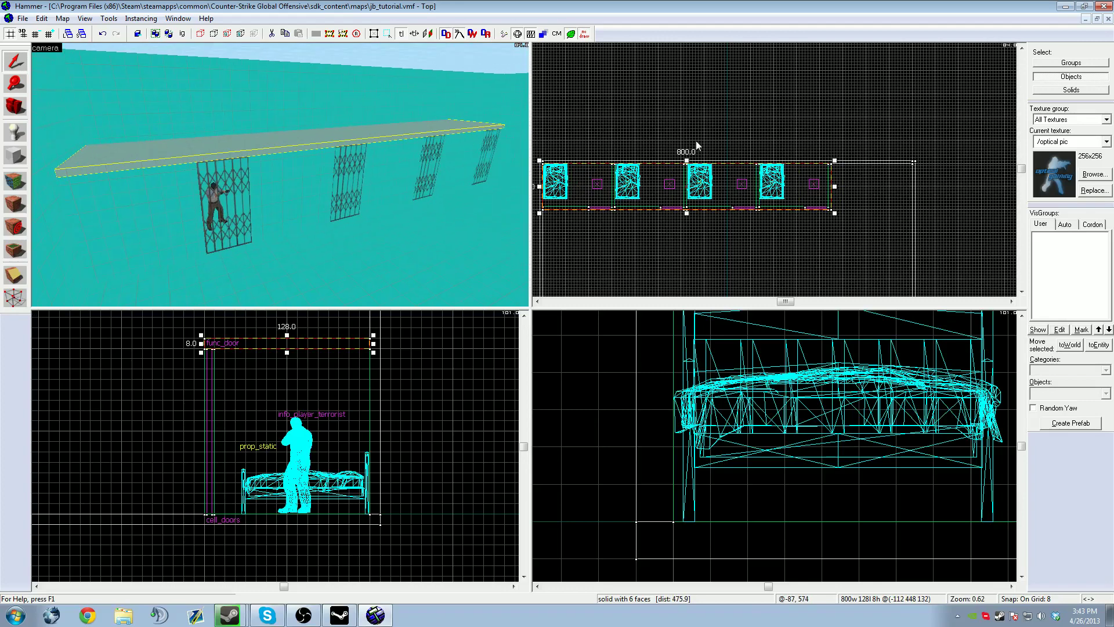
key(Escape)
Sample the texture of the surface inside the cell to make it the current texture.
key(z)
key(w)
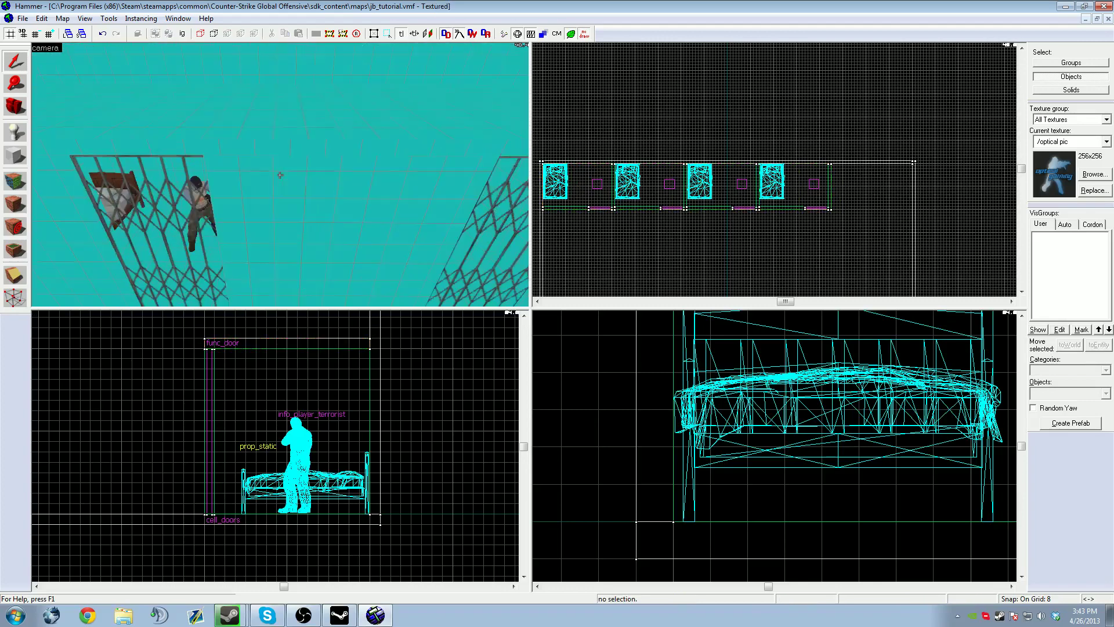
key(w)
key(z)
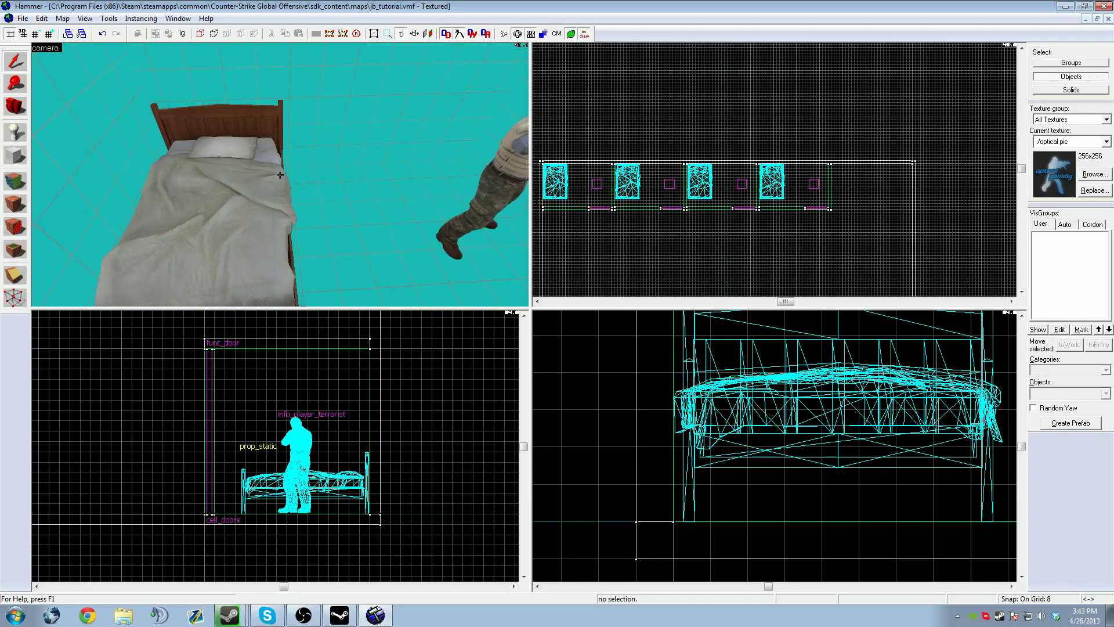
click(16, 157)
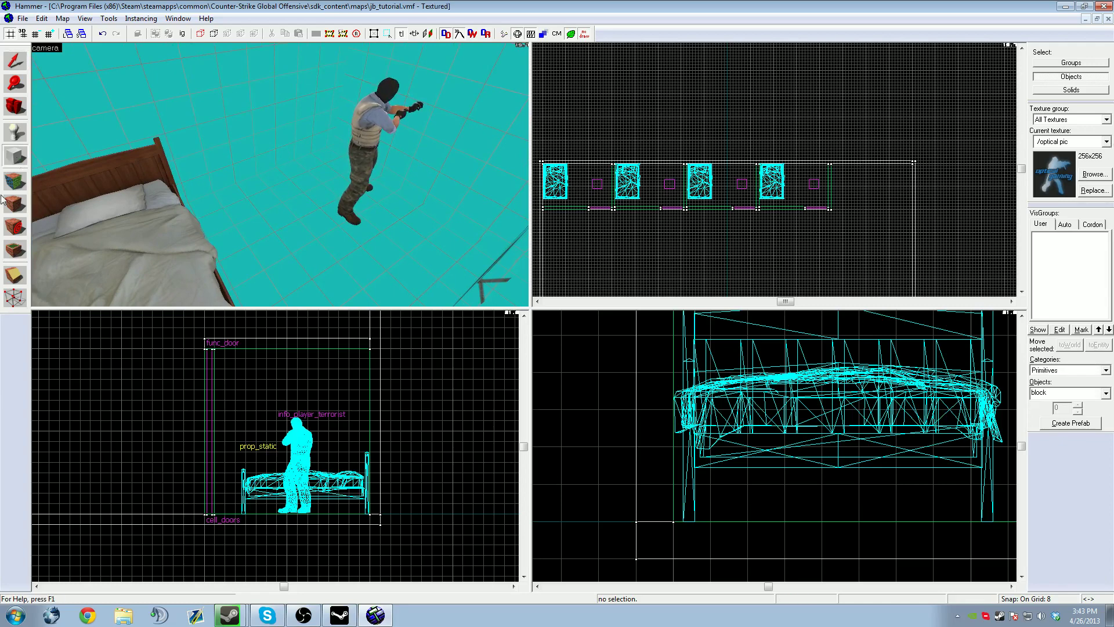
click(16, 181)
click(277, 107)
click(649, 202)
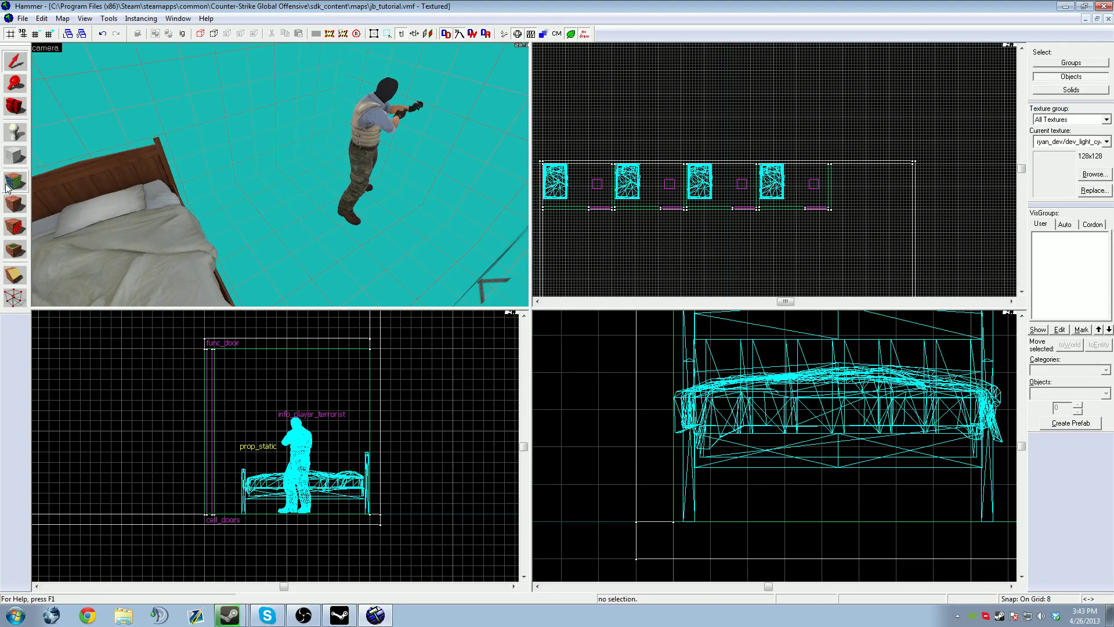
drag(363, 191, 263, 172)
Create a 64 x 64 x 8 block at -280 480 132, within the roof above the second cell's bed.
click(15, 156)
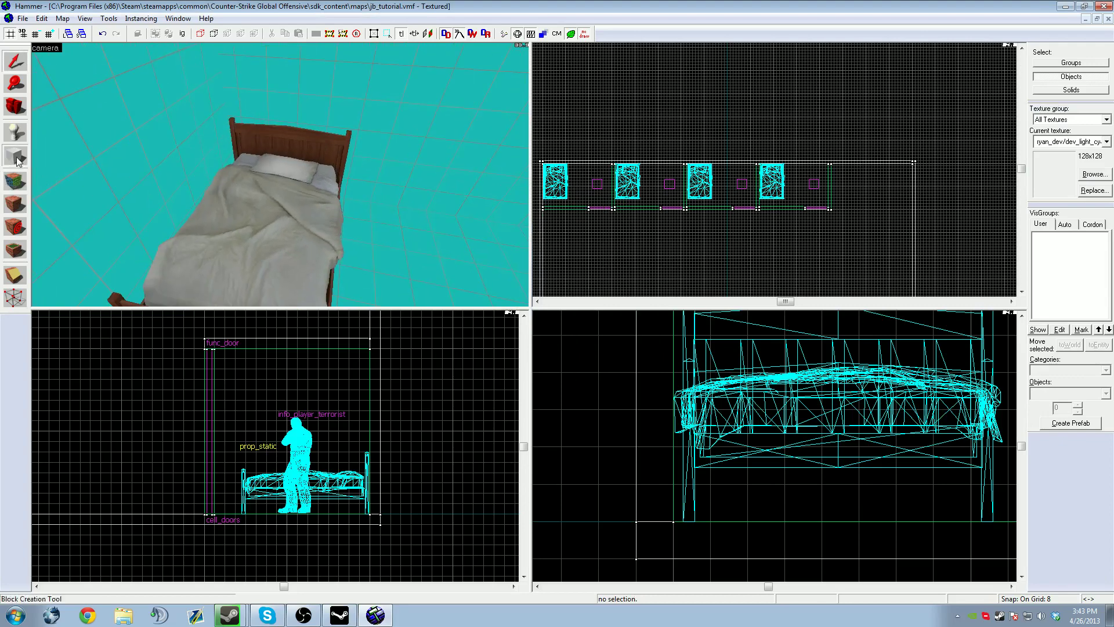
scroll(708, 166, up, 5)
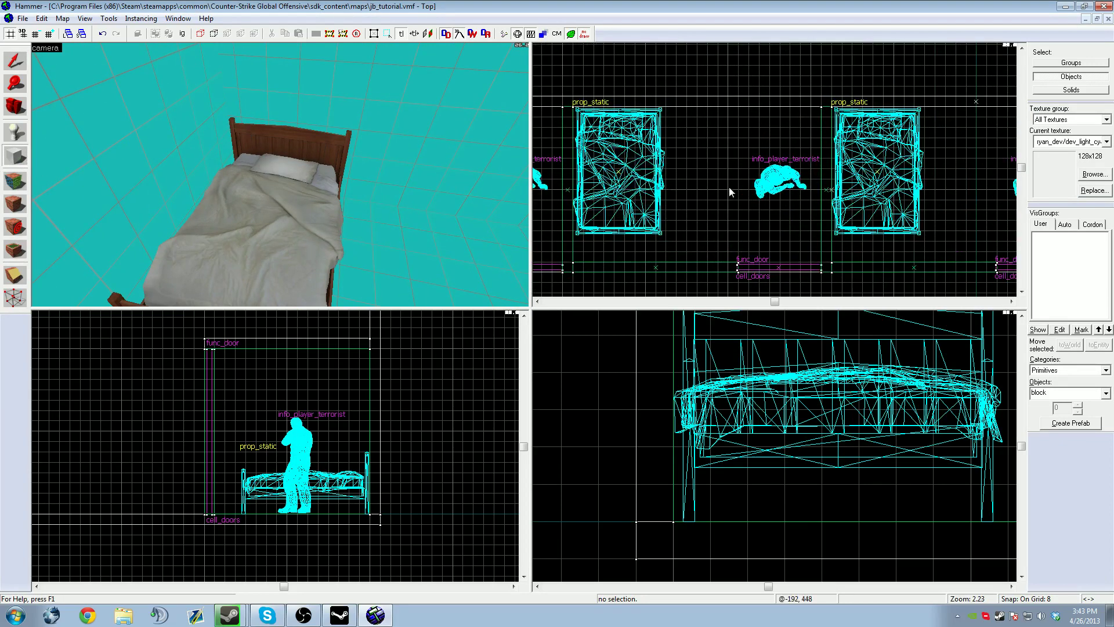
drag(728, 188, 665, 126)
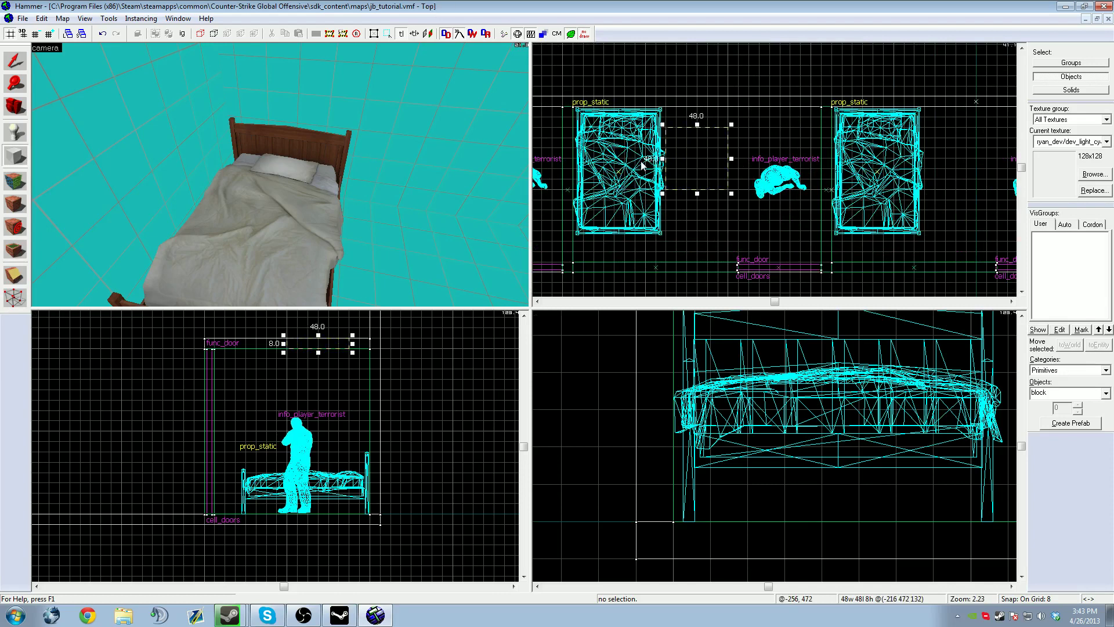
drag(664, 125, 644, 101)
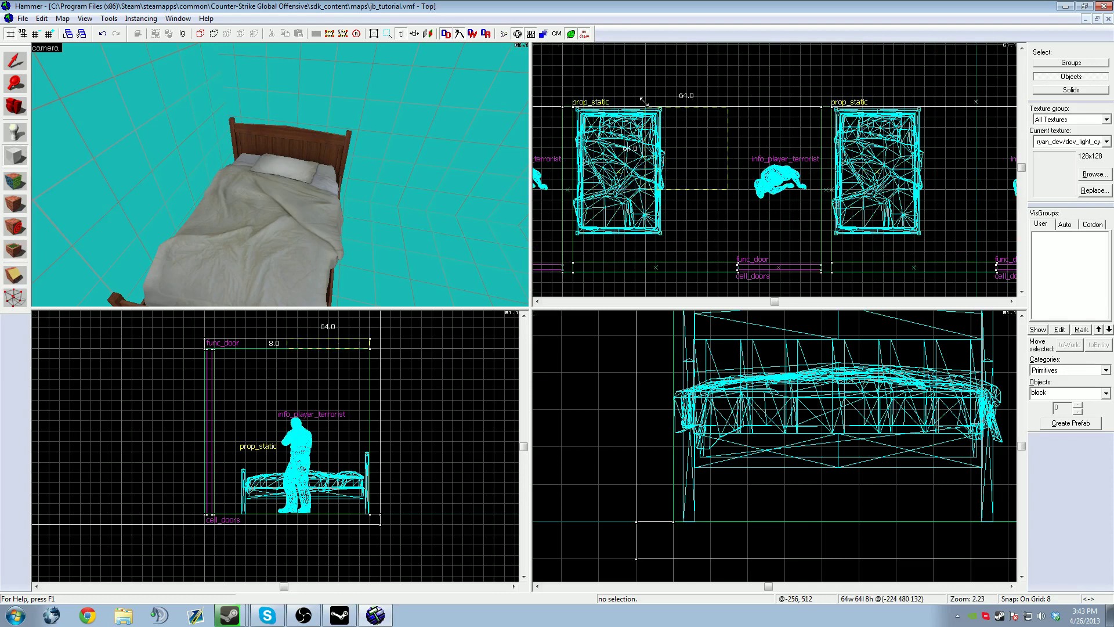
drag(684, 145, 614, 148)
key(Return)
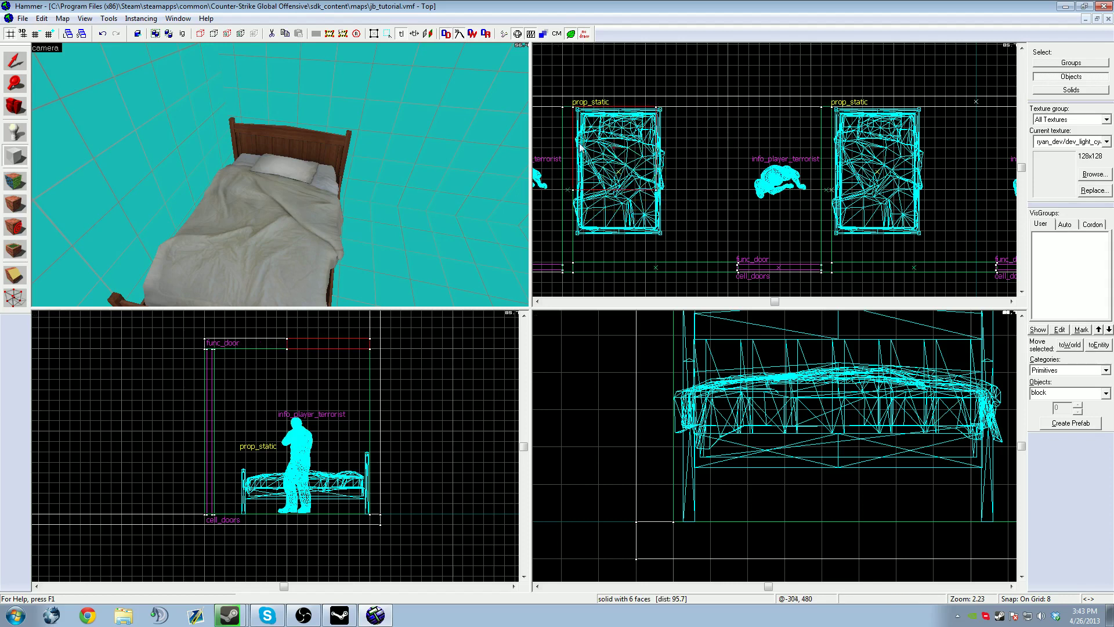
Carve the roof with the 64 x 64 block above the second cell's bed.
key(z)
key(s)
key(w)
key(s)
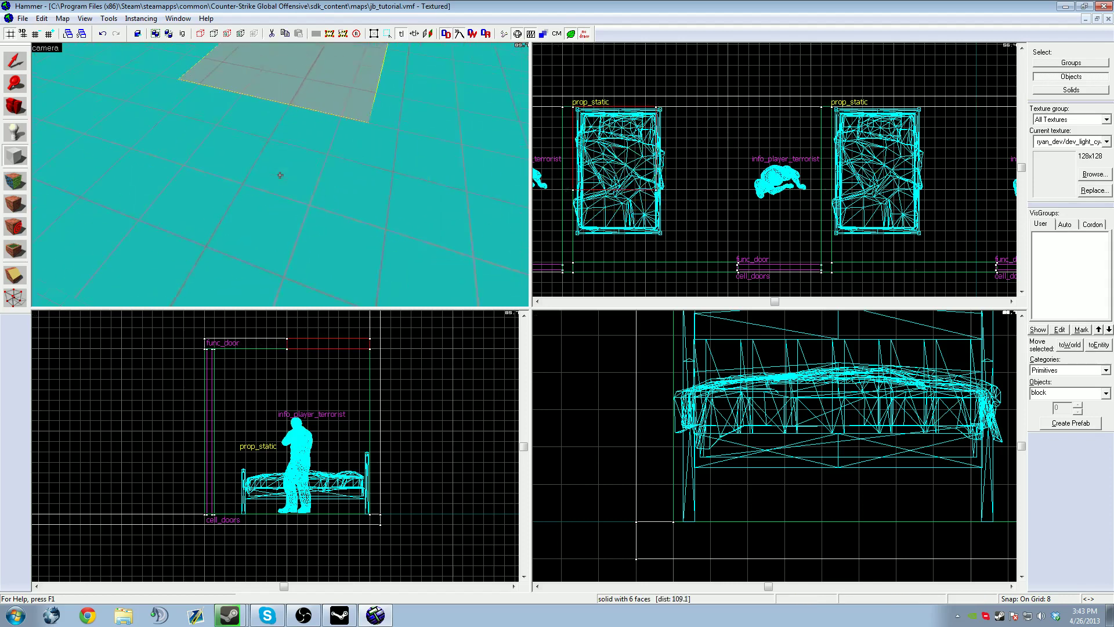
key(shift+s)
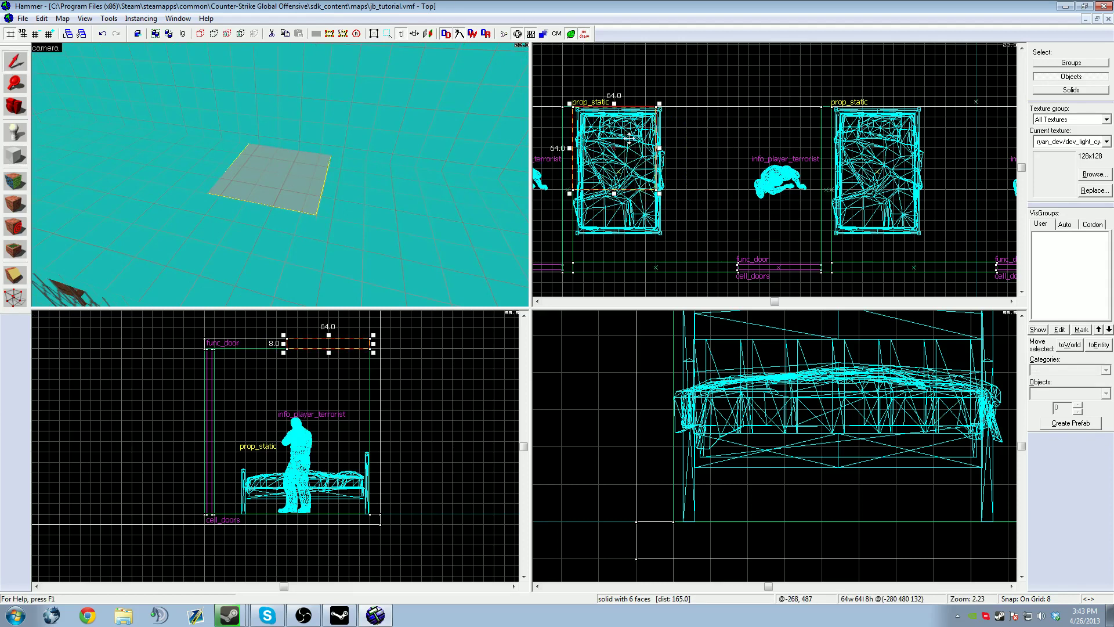
right_click(627, 156)
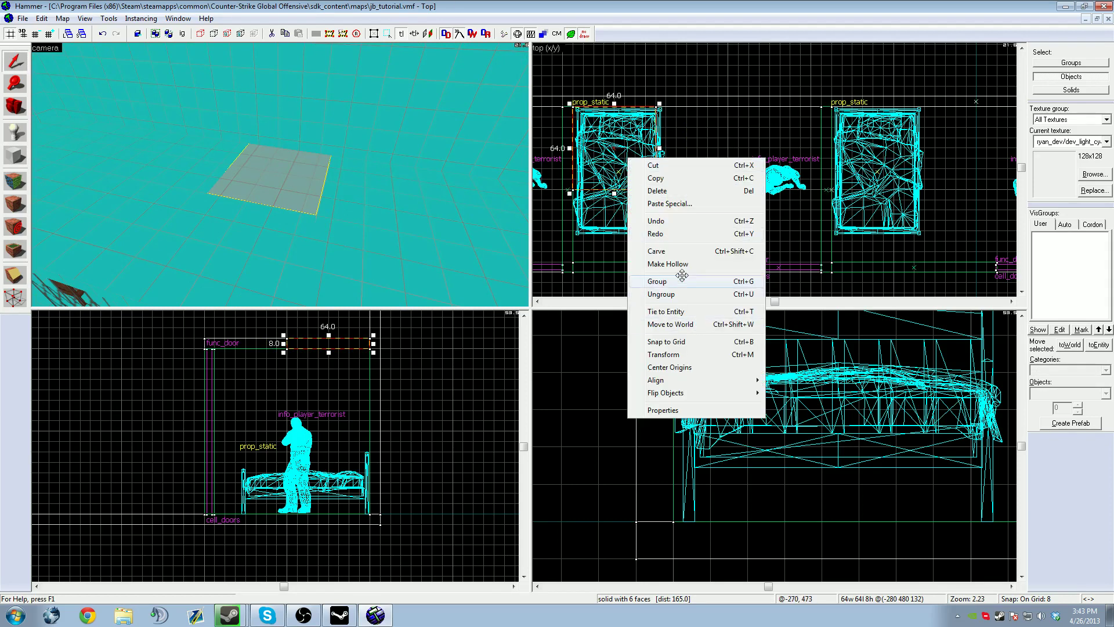
click(693, 253)
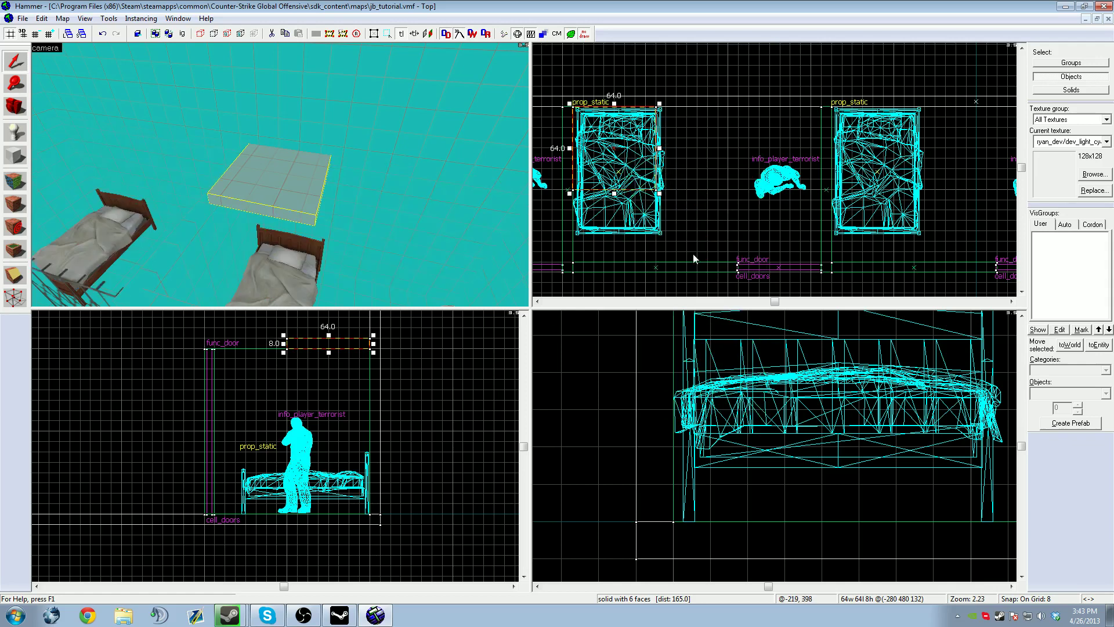
Undo the carve of the roof above the second cell's bed.
key(z)
key(a)
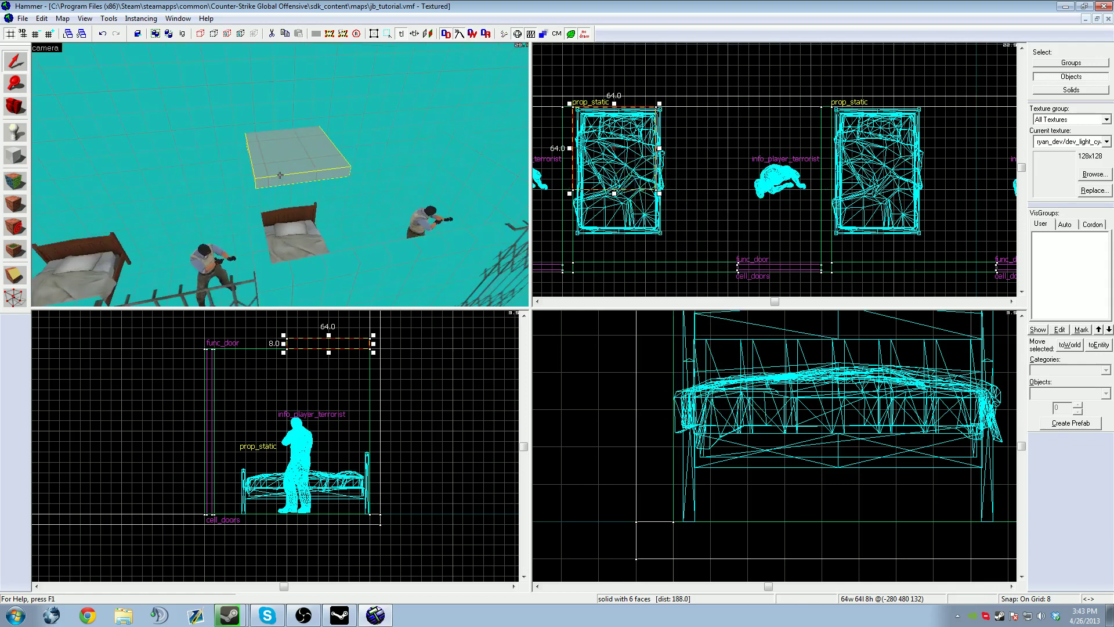
key(z)
key(ctrl+z)
Move the 64 x 64 block to -280 456 132, try carving the roof with it, and undo the carve.
drag(597, 118, 601, 151)
right_click(613, 177)
click(671, 295)
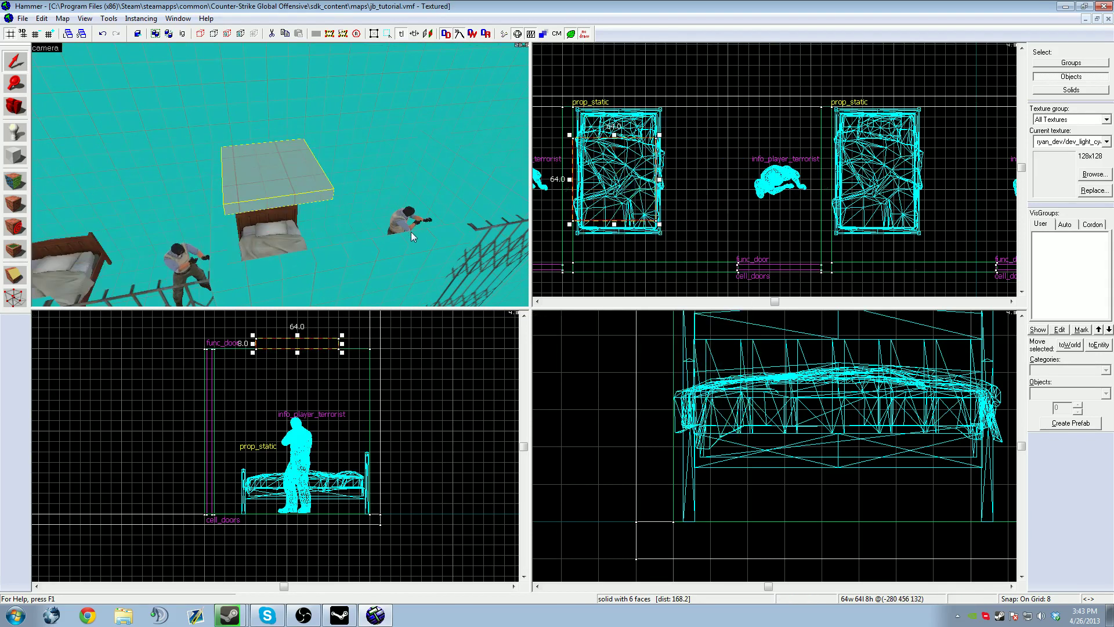
key(z)
key(ctrl+z)
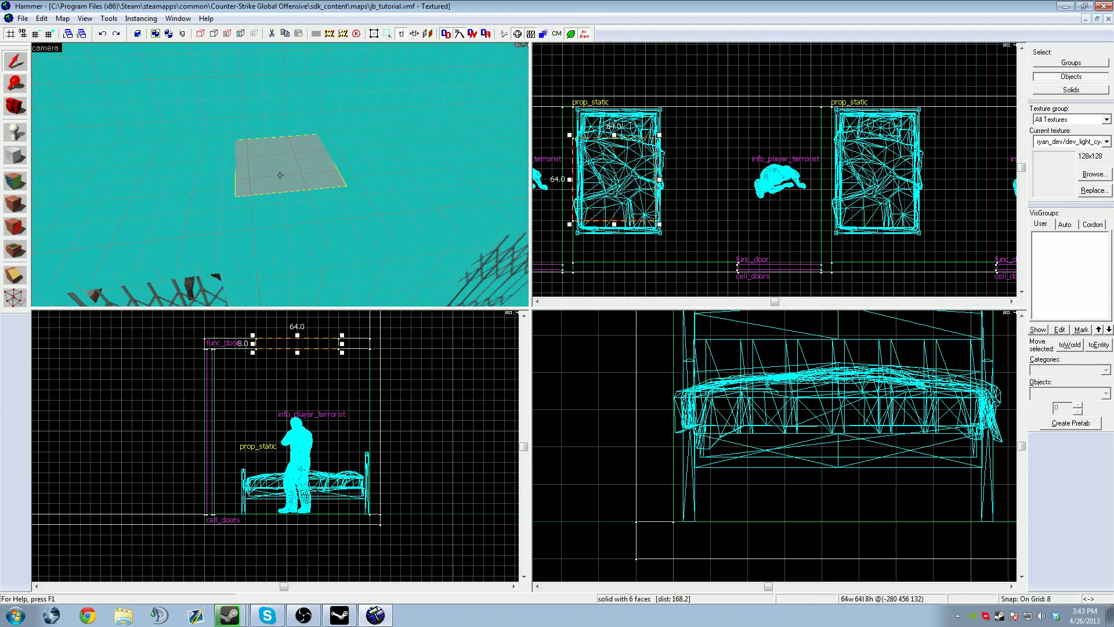
Switch selection to individual solids, try carving the roof again with the 64 x 64 block, and delete the block.
key(z)
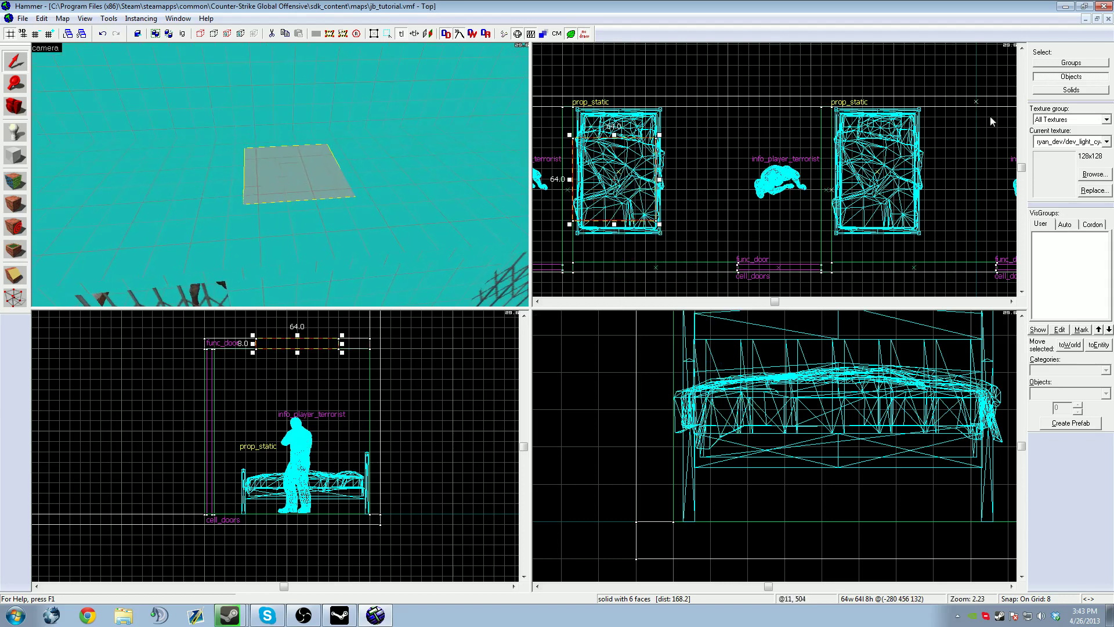
click(1053, 91)
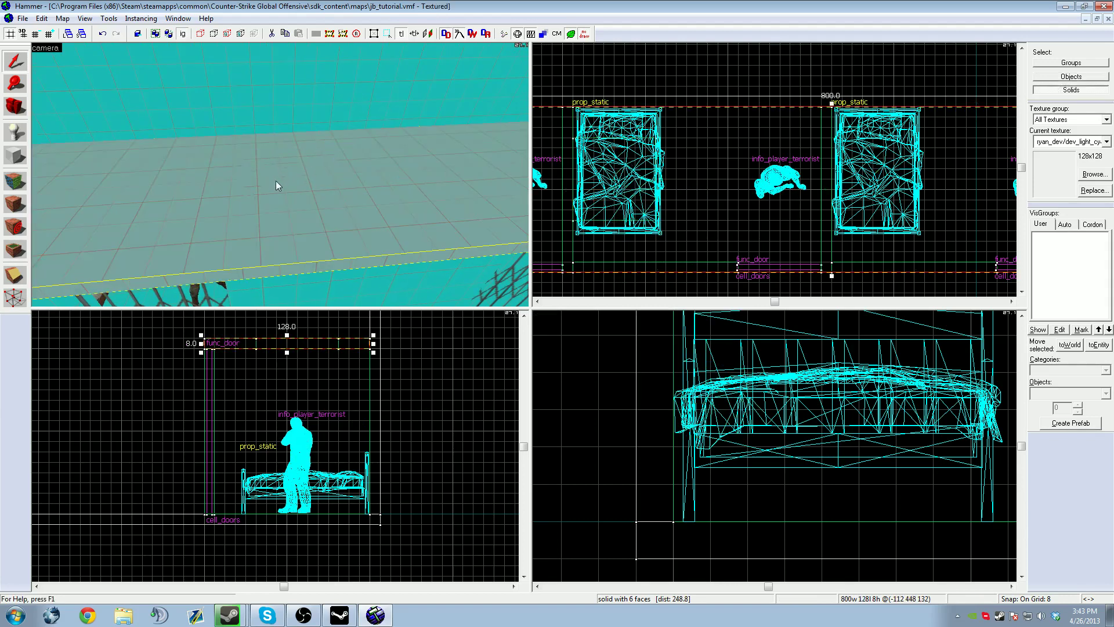
right_click(606, 181)
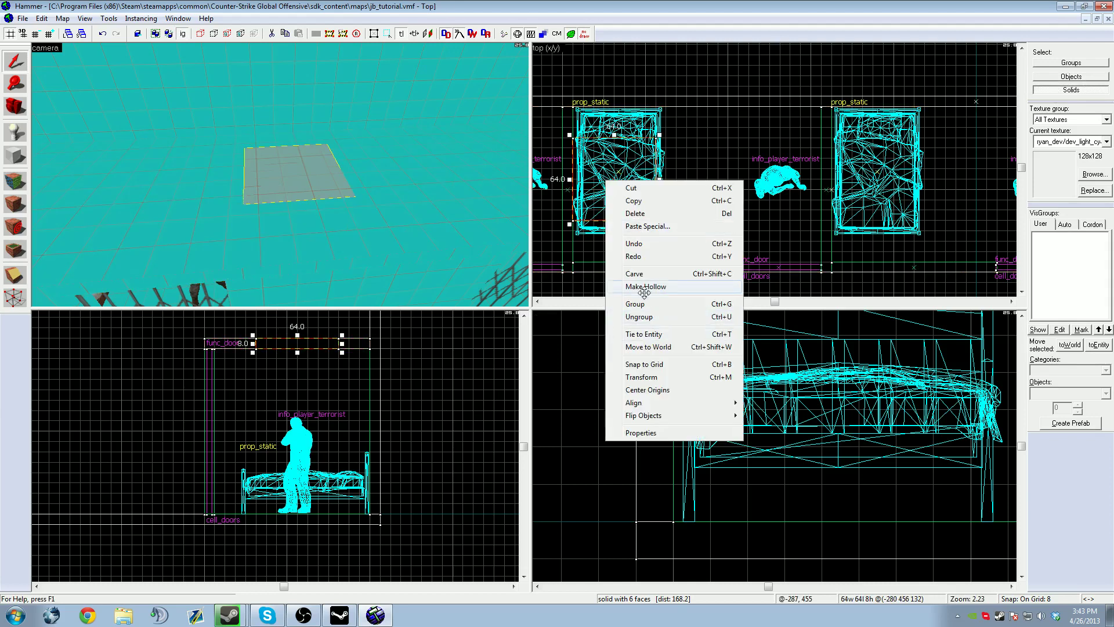
click(639, 276)
key(z)
key(d)
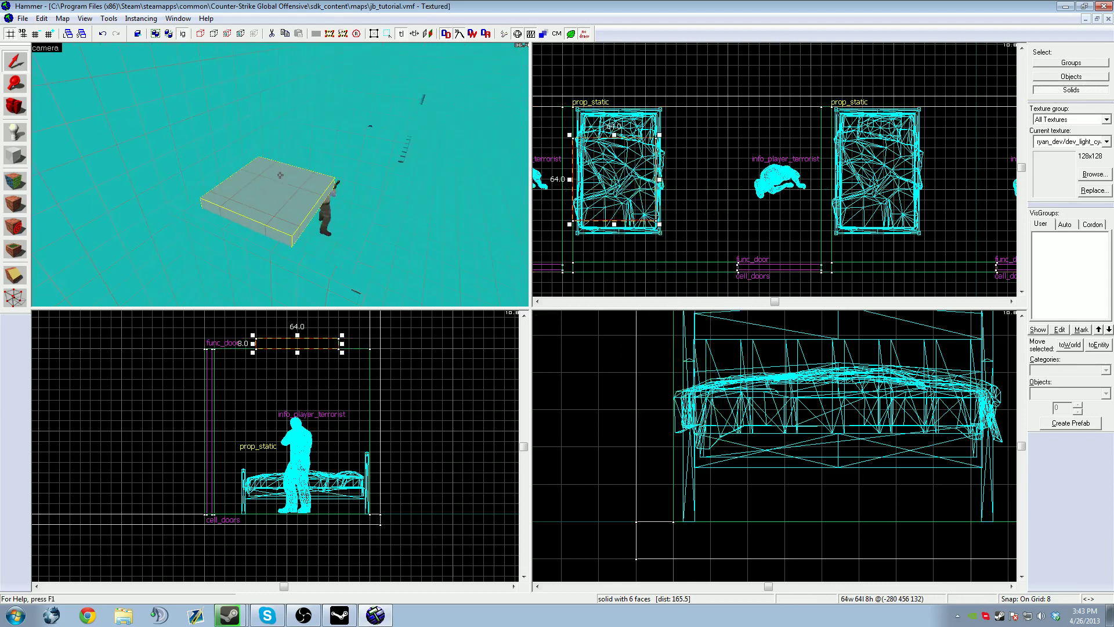
key(a)
key(Delete)
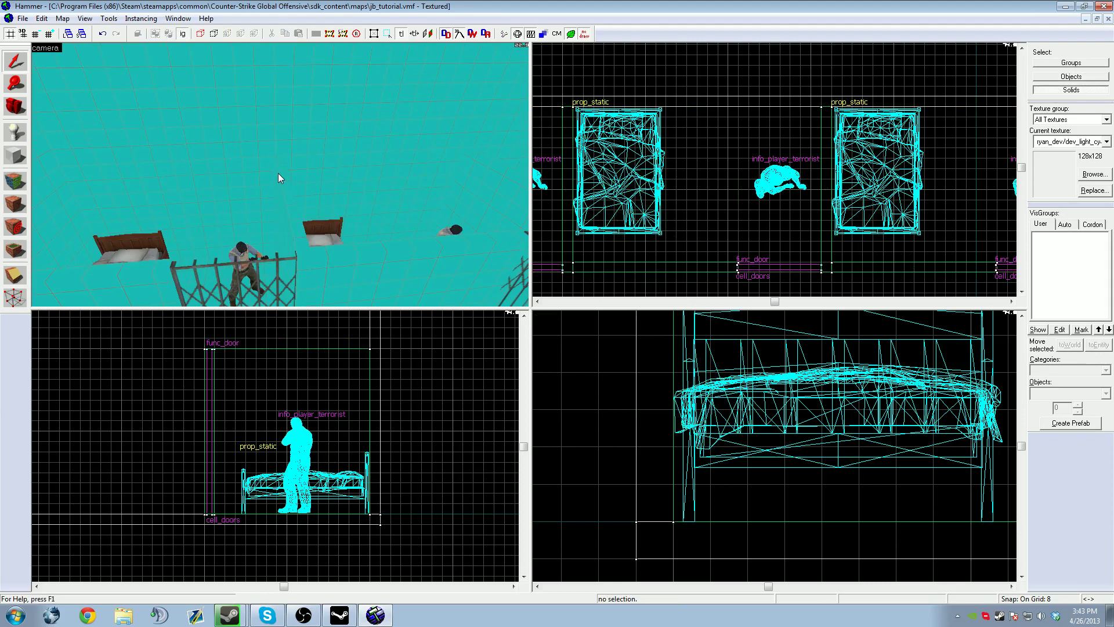
Undo the block deletion and the last roof carve, and remove the 64 x 64 block from the intact roof.
key(ctrl+z)
key(ctrl+z)
key(Delete)
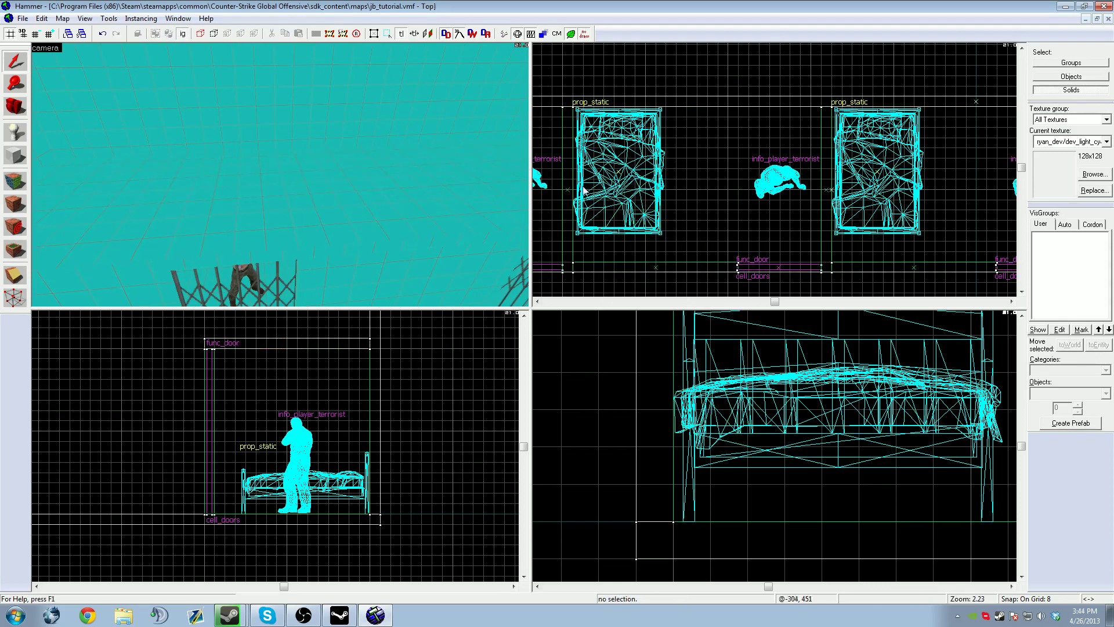
Resize and copy the roof block into separate pieces around an opening above the second cell's bed, including a 64-wide piece in front.
click(325, 204)
scroll(747, 210, down, 6)
scroll(905, 204, up, 3)
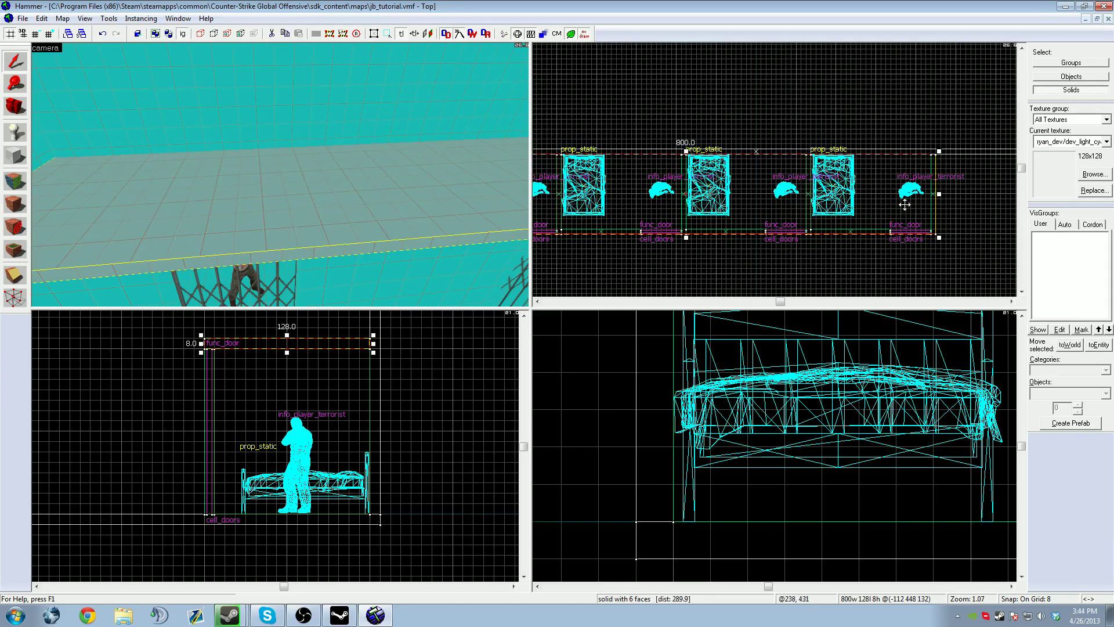
mouse_move(939, 194)
mouse_down()
mouse_move(564, 193)
mouse_move(924, 189)
mouse_up()
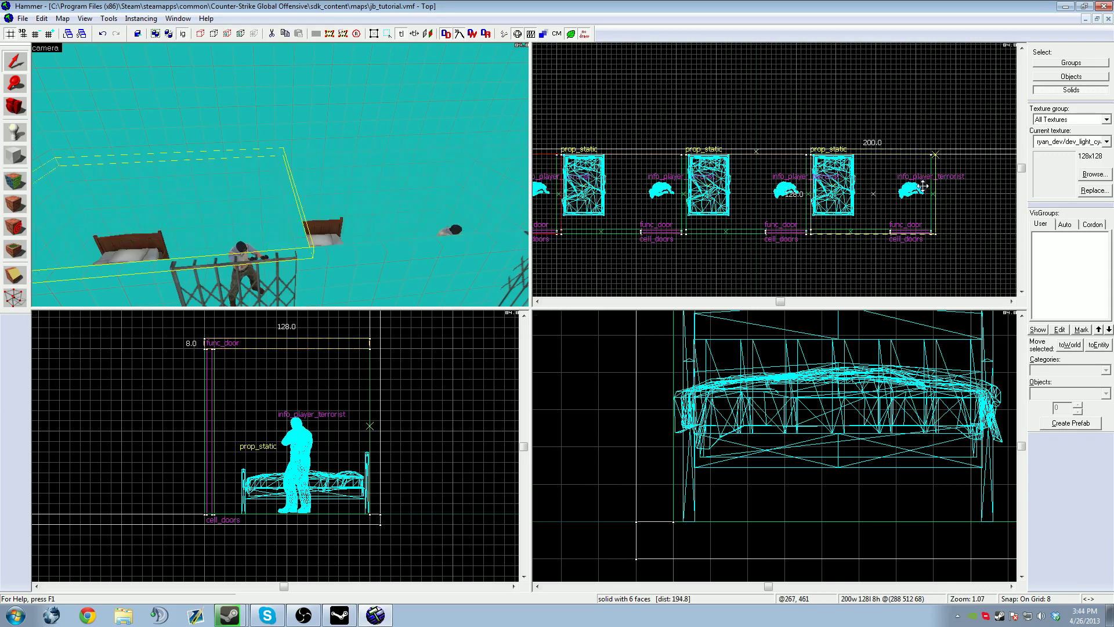
drag(807, 194, 561, 193)
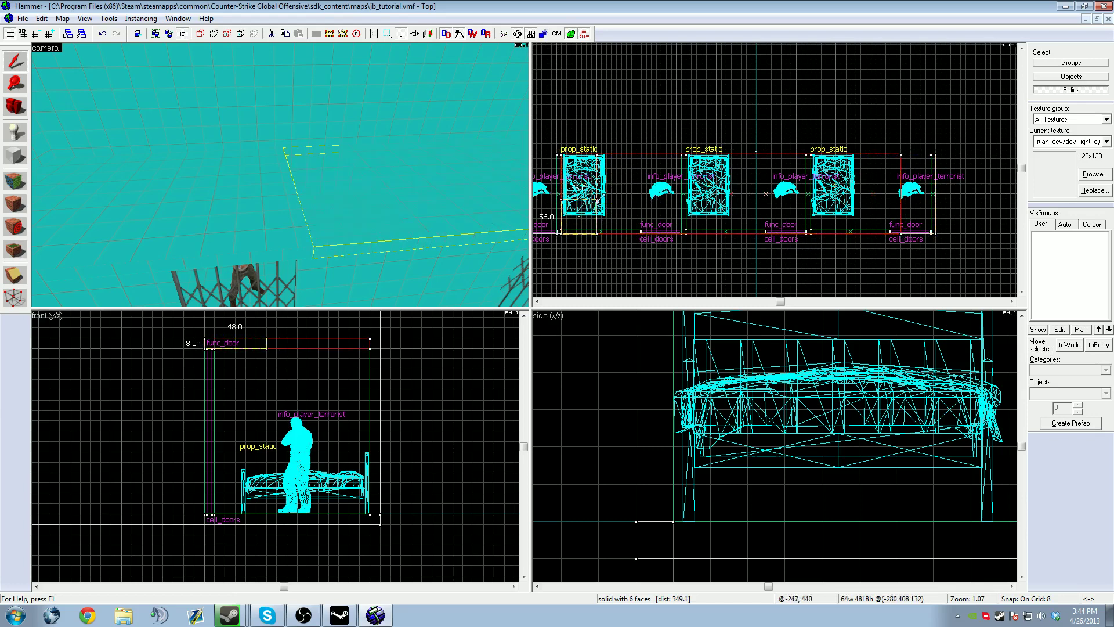
click(410, 144)
Examine the roof opening above the second cell's bed from several angles in the 3D view.
key(z)
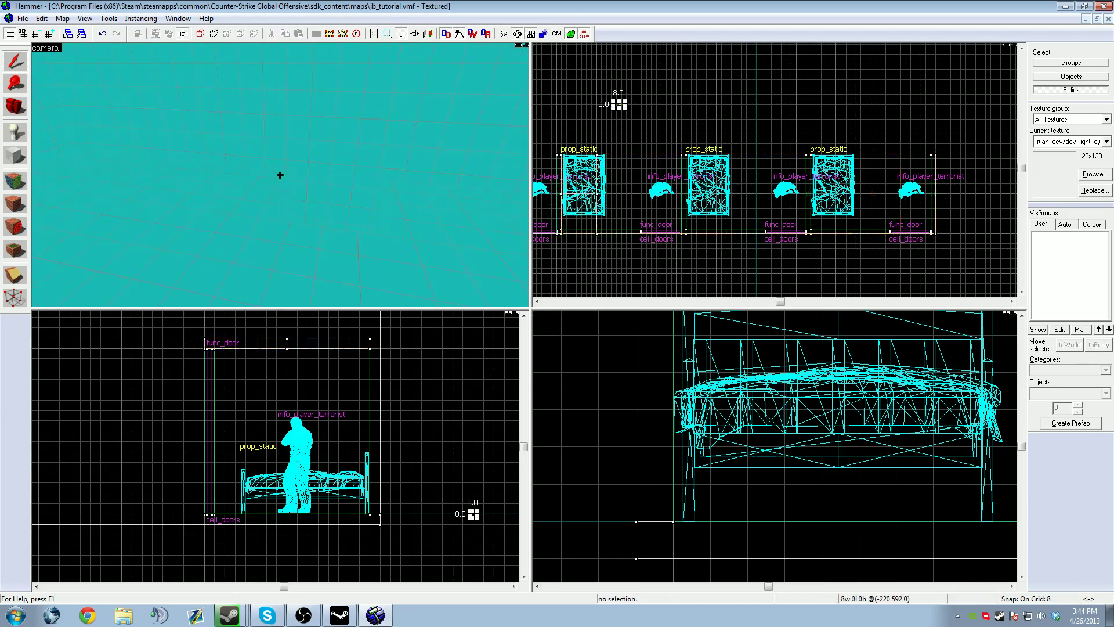
key(w)
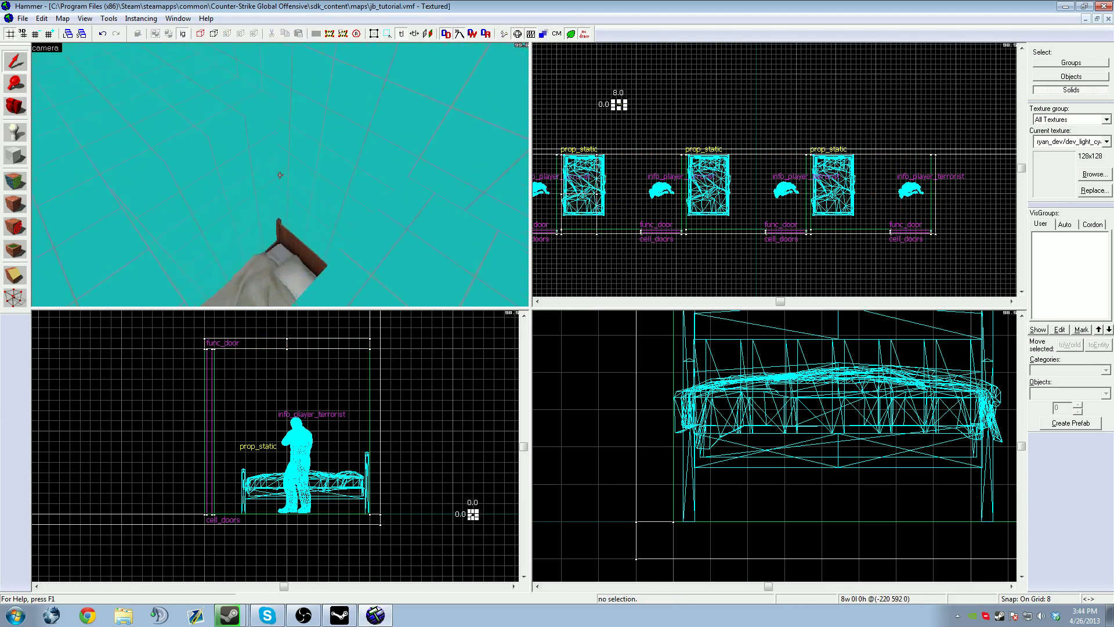
key(z)
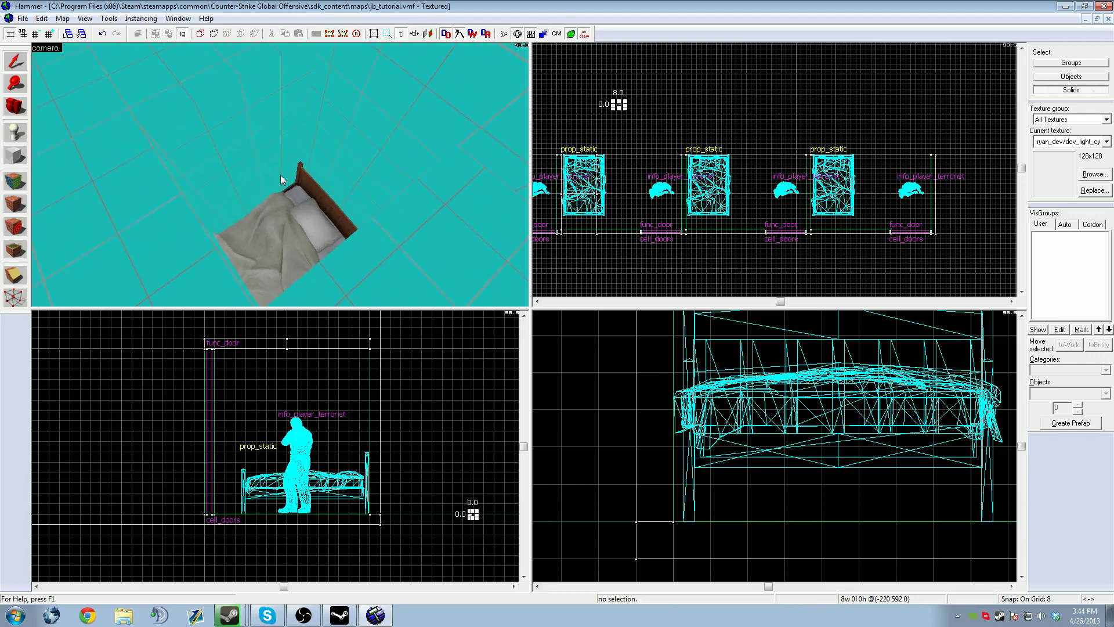
key(z)
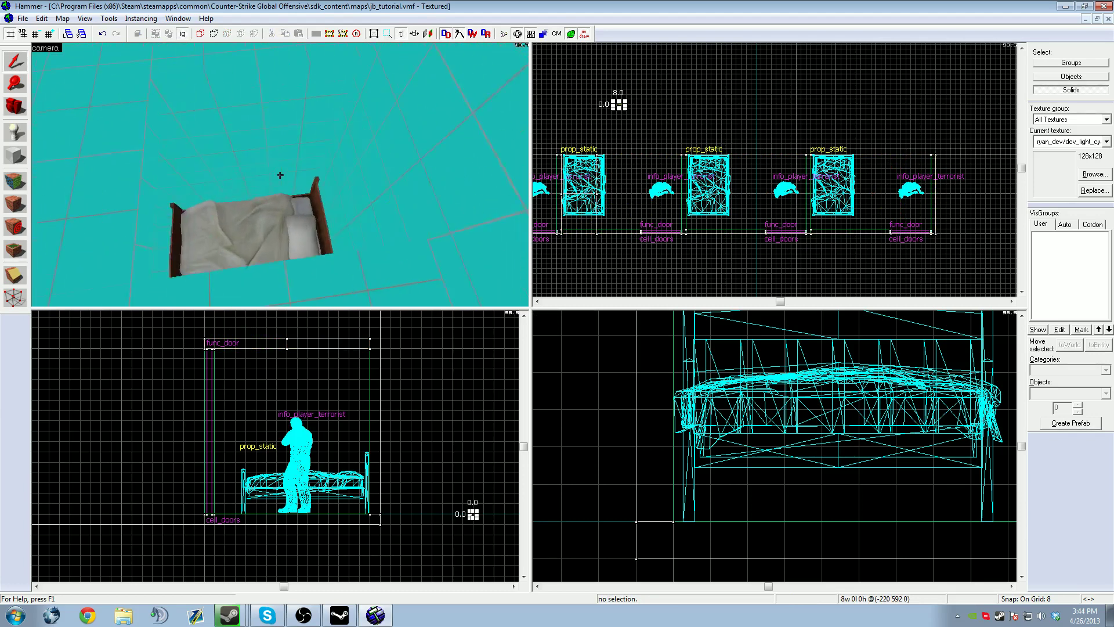
key(z)
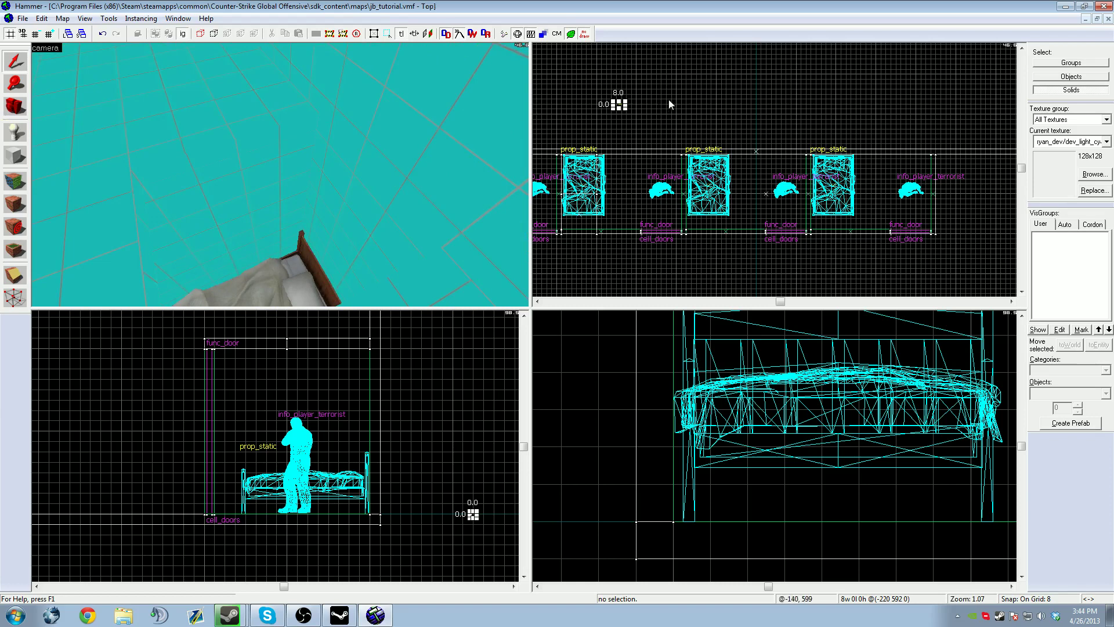
key(z)
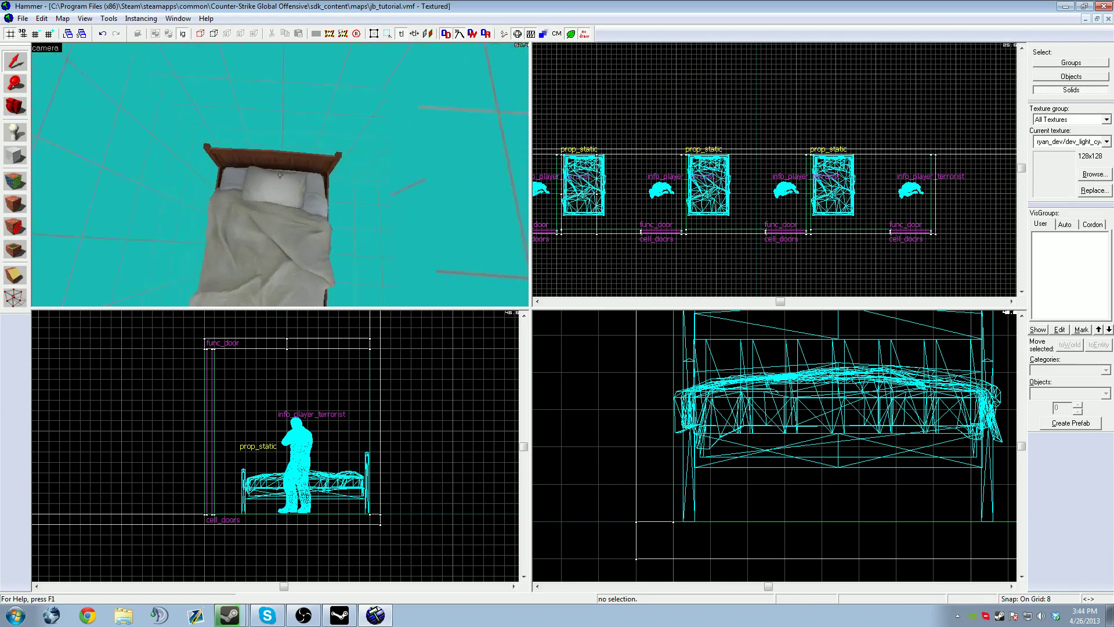
key(w)
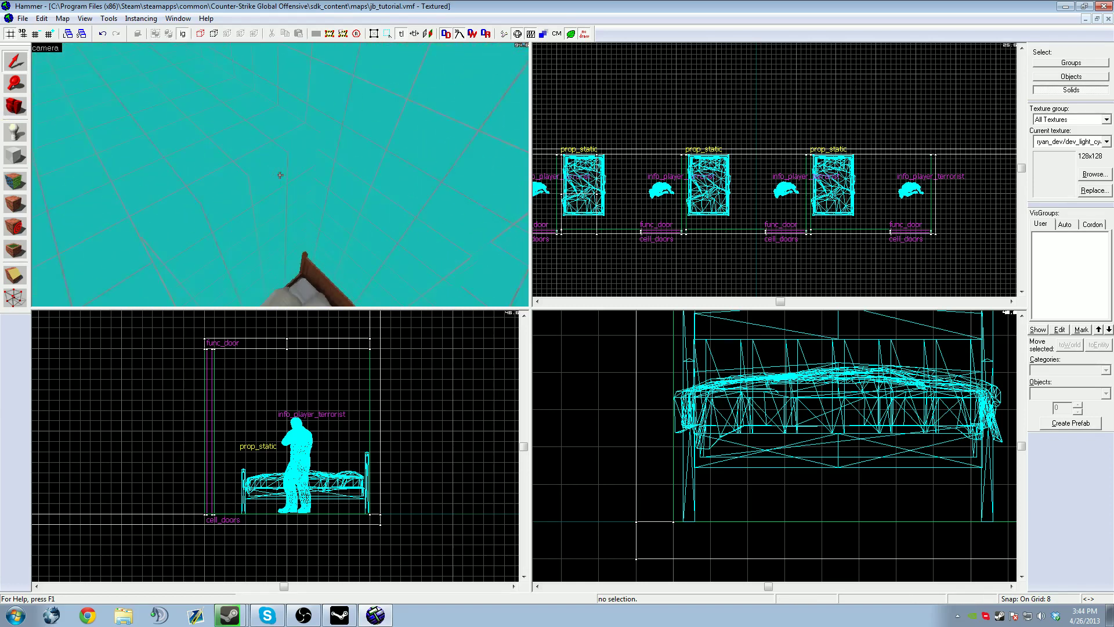
key(z)
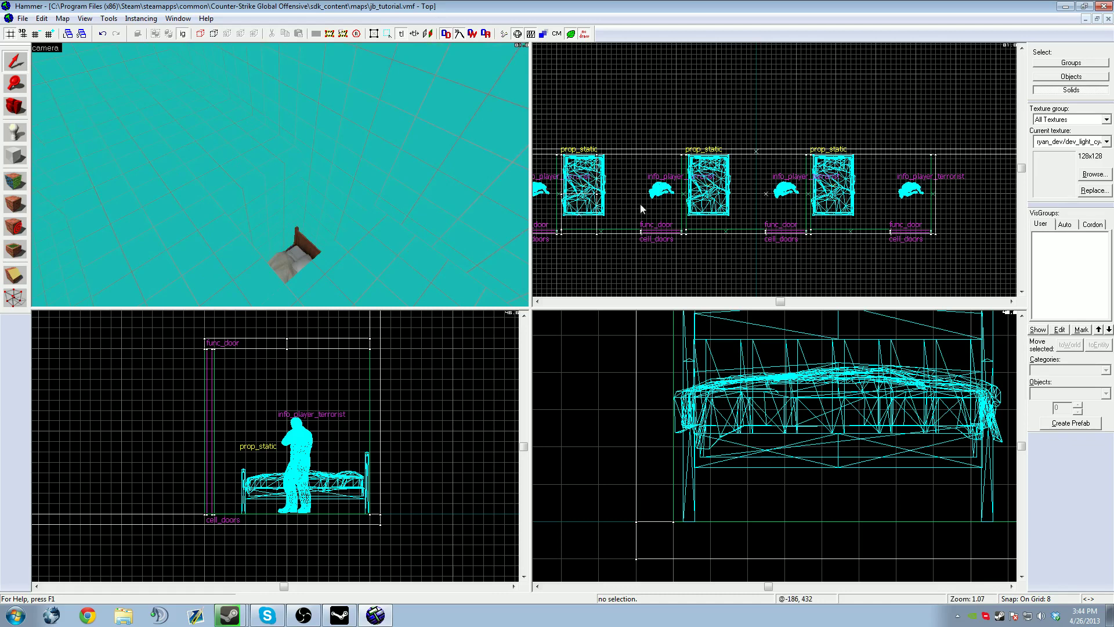
Filter the textures by "ladder" and make the orange invisible ladder tool texture the current texture.
click(19, 157)
click(1093, 174)
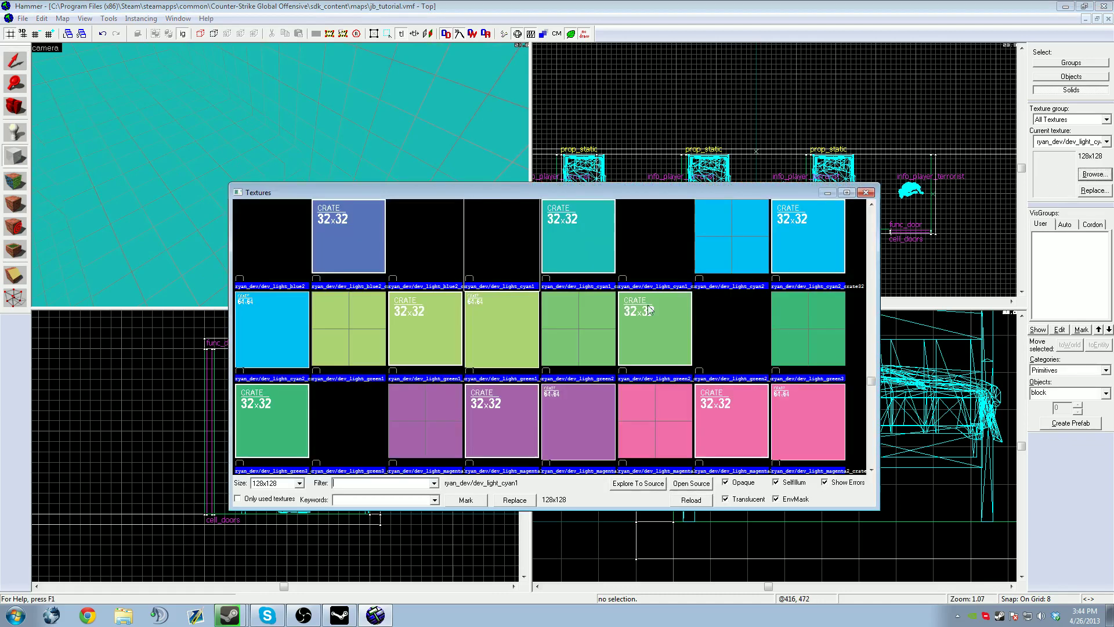
text(ladder)
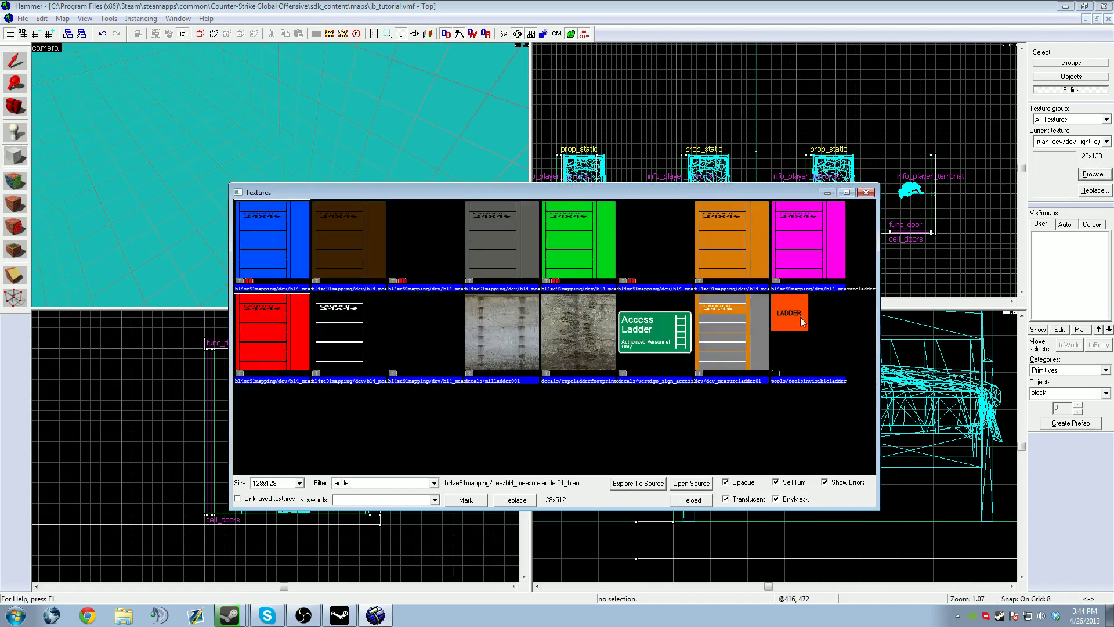
double_click(796, 326)
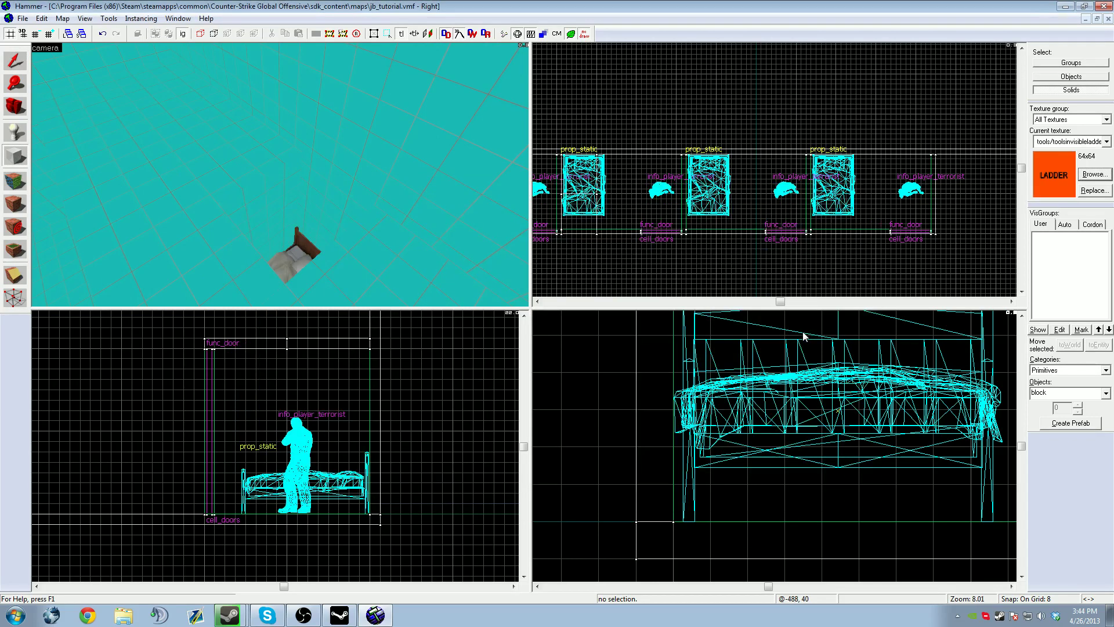
Create a narrow ladder-textured block at roof height along one side of the opening above the second cell's bed.
click(13, 154)
scroll(787, 259, up, 6)
drag(578, 142, 593, 259)
key(Return)
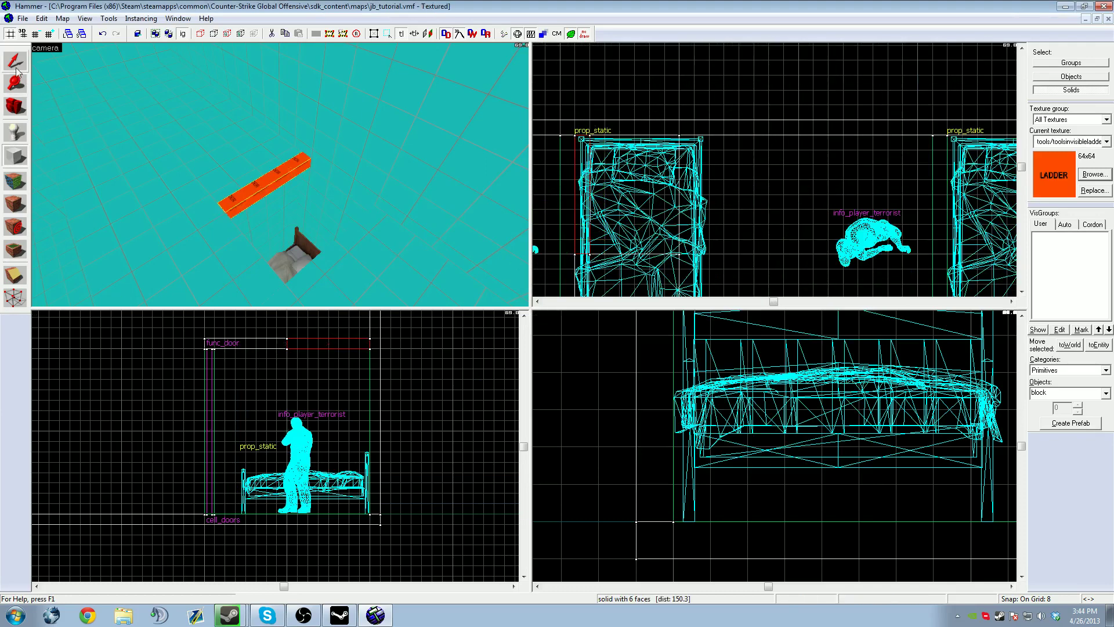
Extend the ladder block down to the cell floor, thin it against the wall beside the bed, and deselect it.
click(16, 68)
drag(330, 354, 336, 514)
drag(593, 195, 573, 195)
click(598, 98)
Inspect the ladder in the roof opening and the whole row of cells from outside in the 3D view.
key(w)
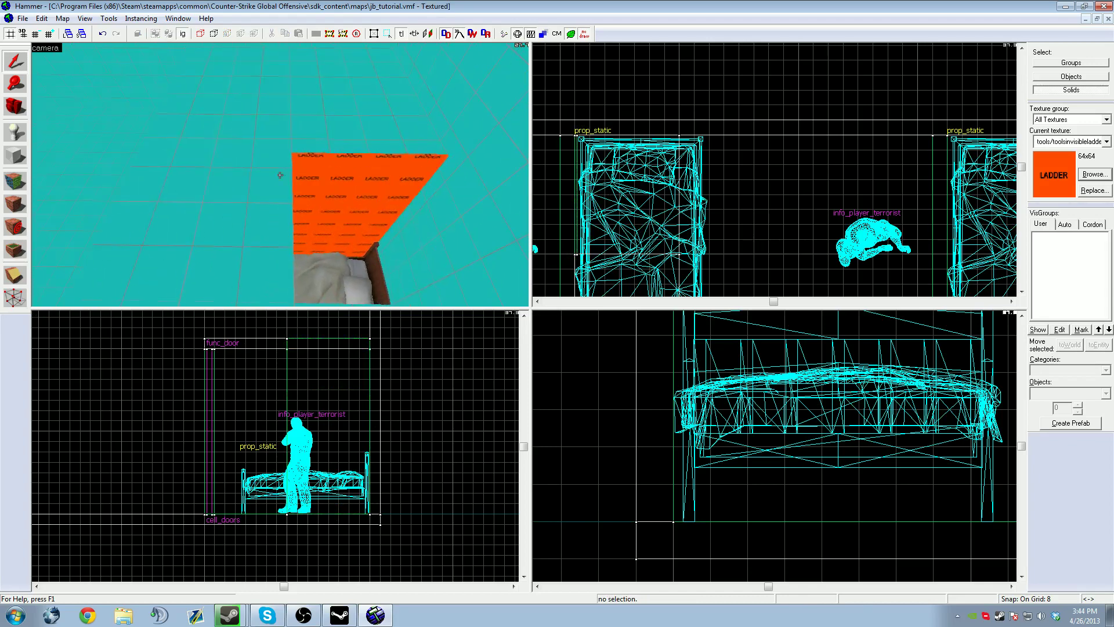
key(w)
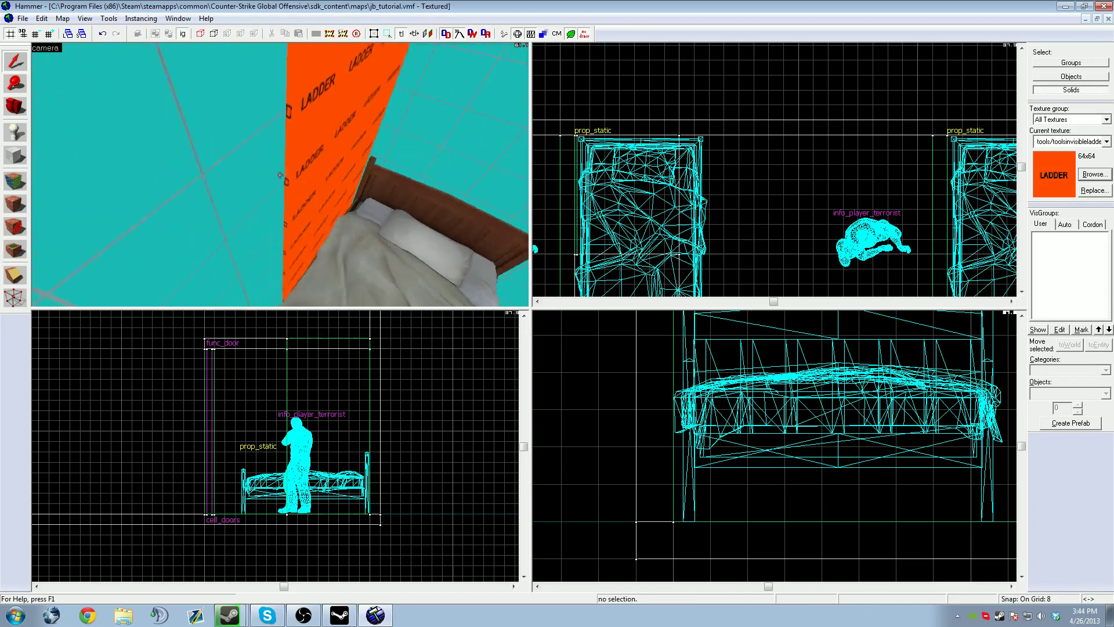
key(s)
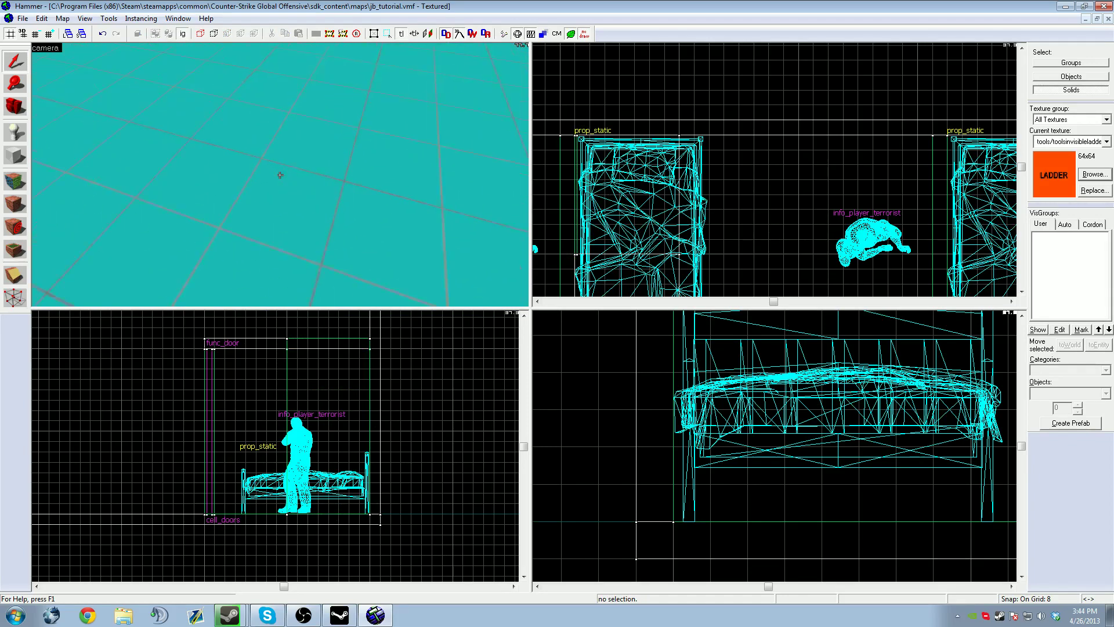
key(d)
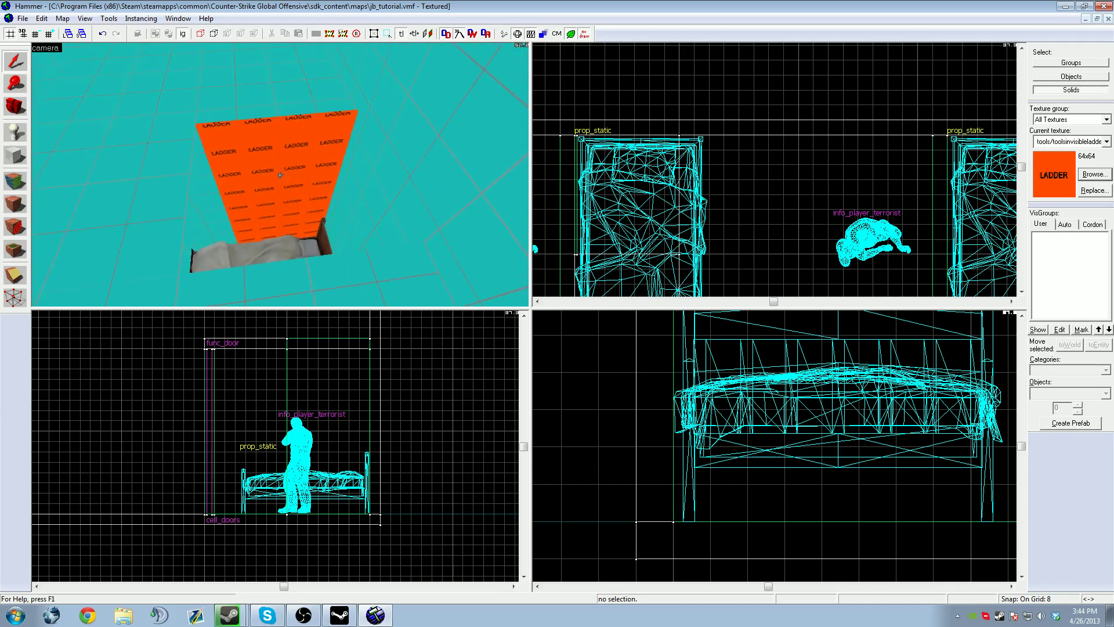
key(w)
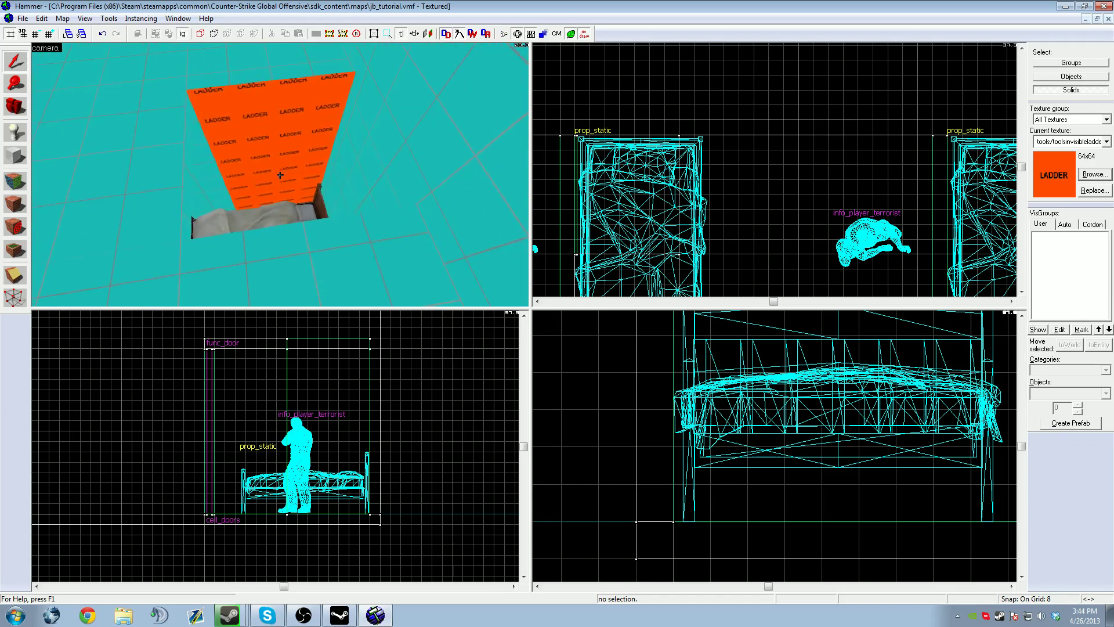
key(s)
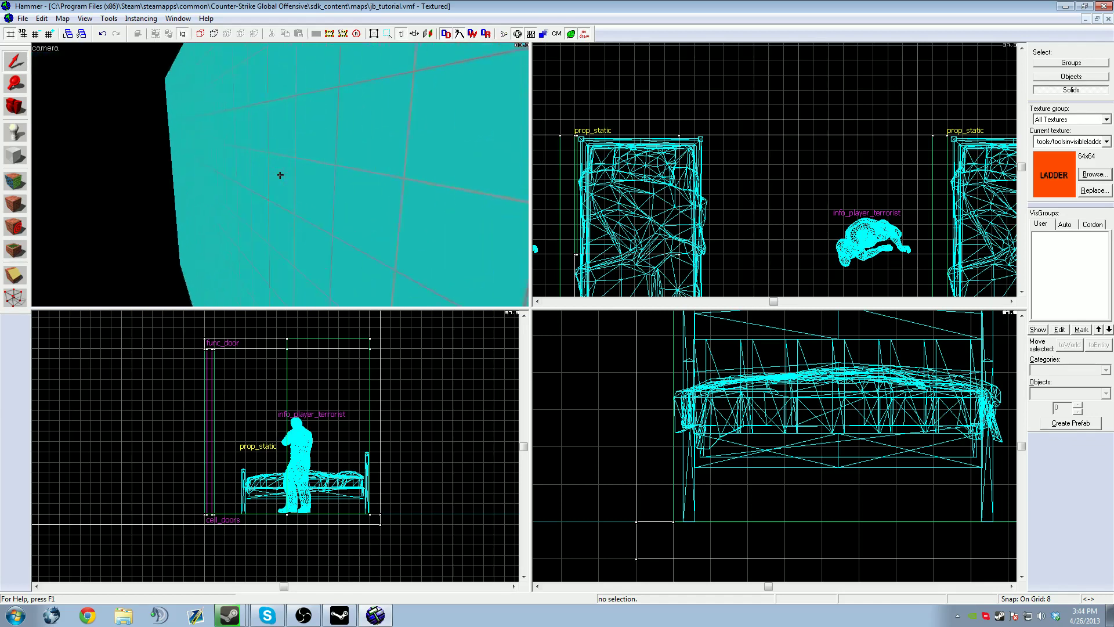
key(w)
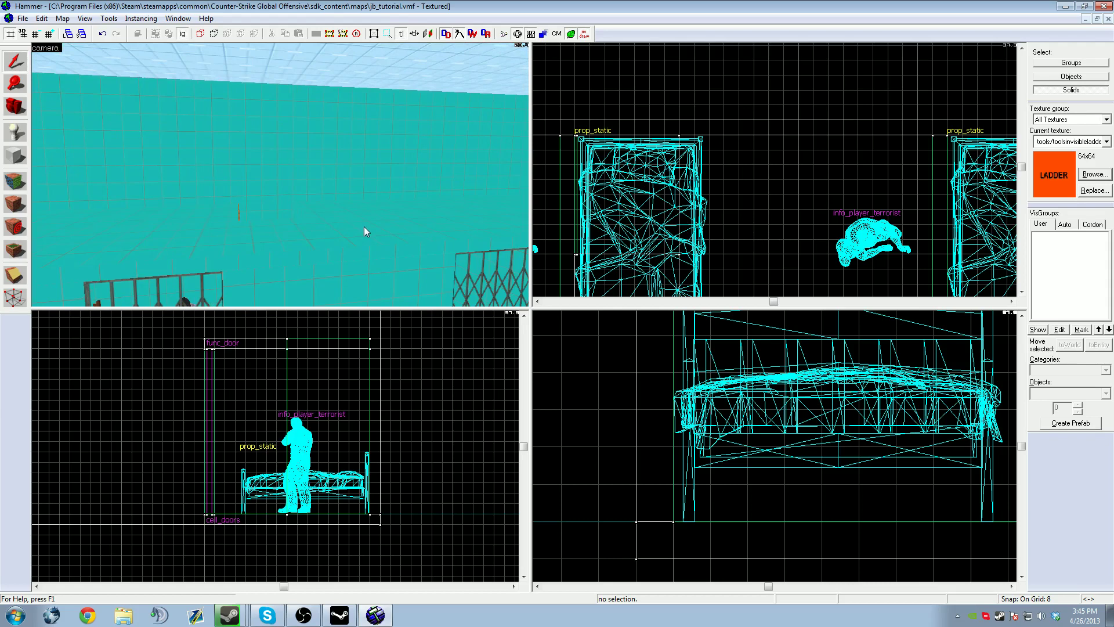
key(z)
key(s)
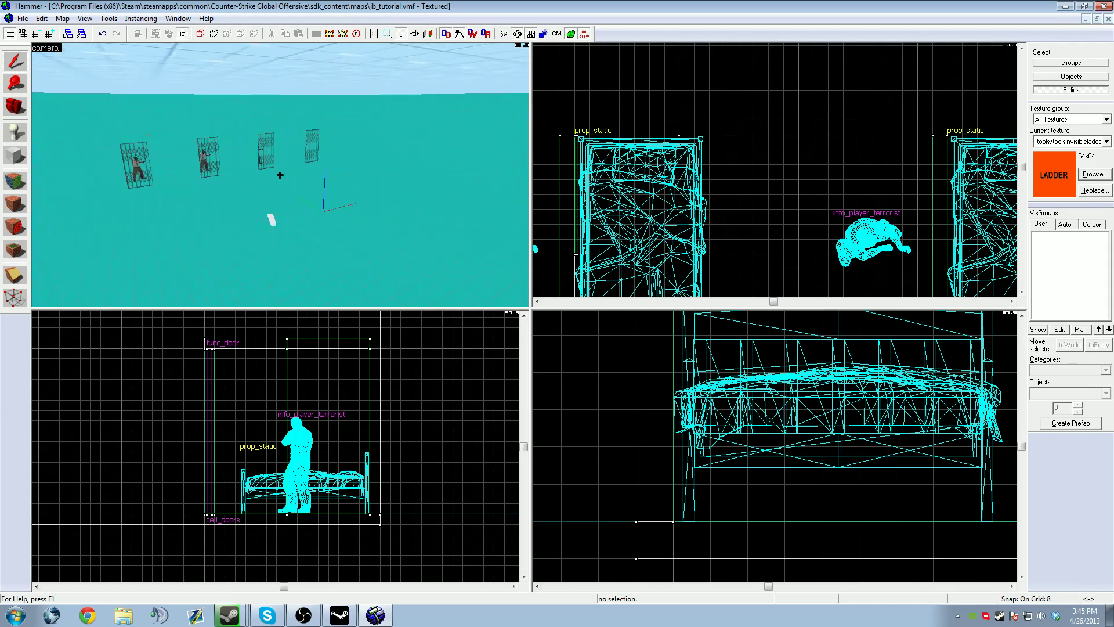
key(w)
key(d)
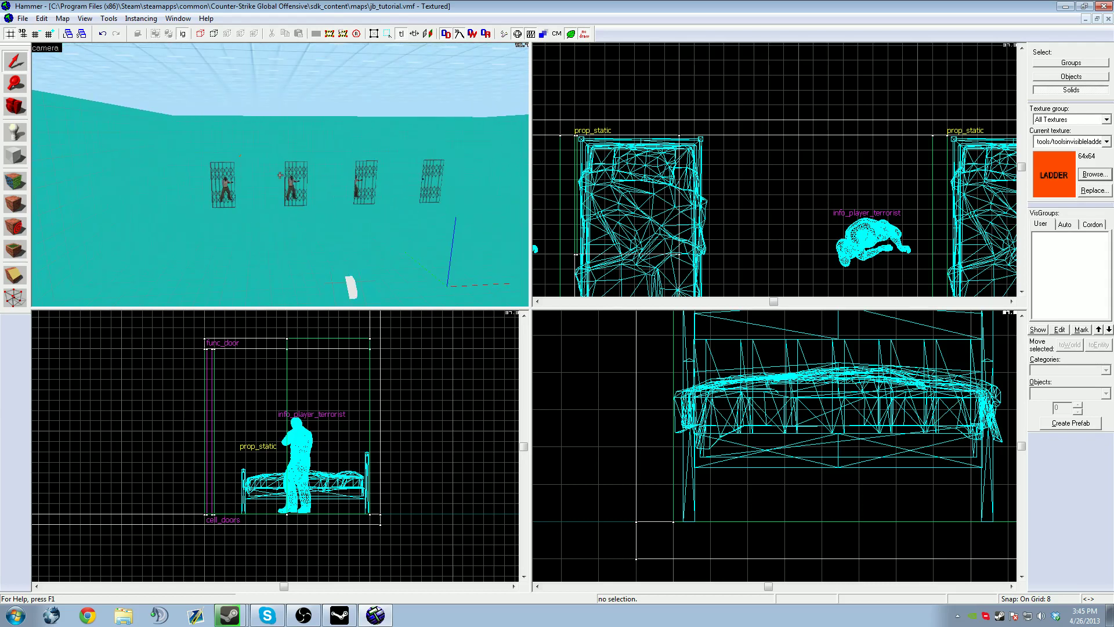
key(w)
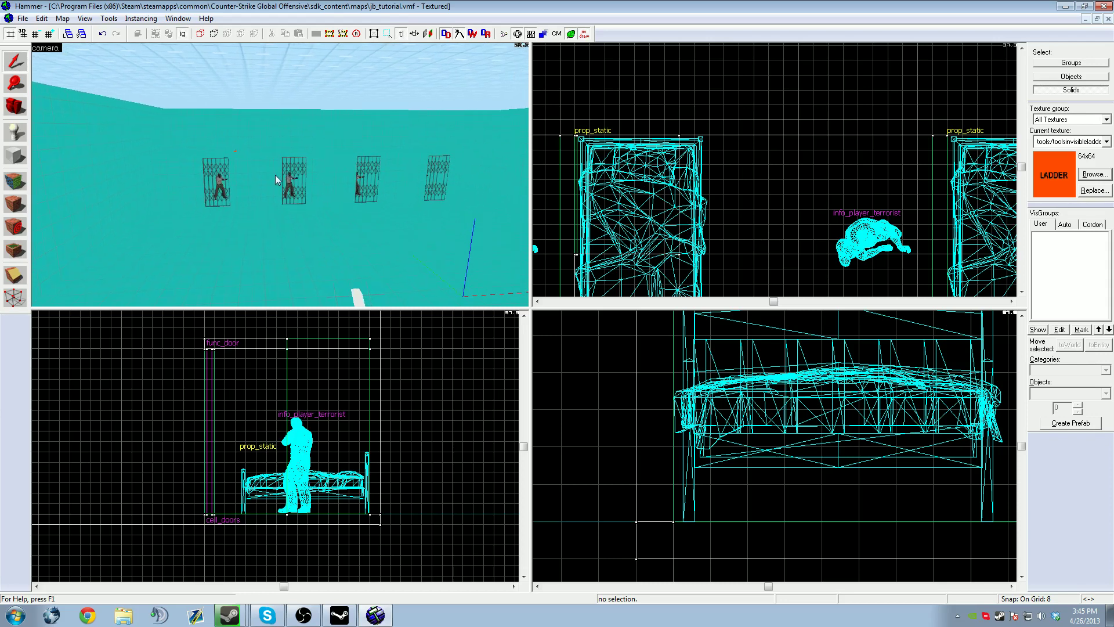
key(z)
key(z)
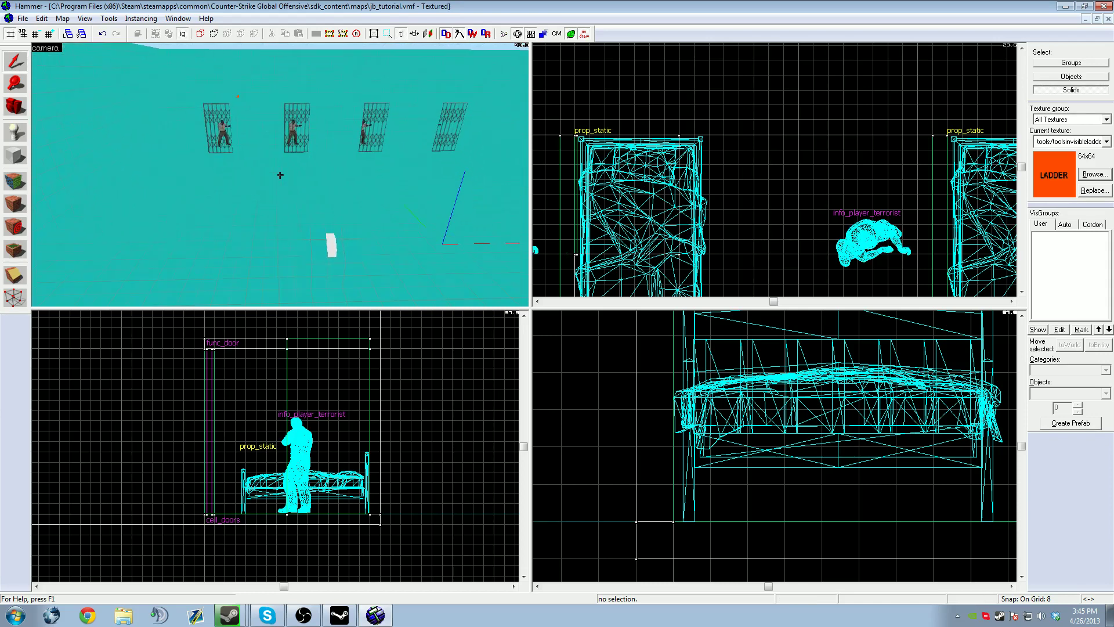
Turn the small white block in front of the cells into a func_button entity and apply the class.
key(z)
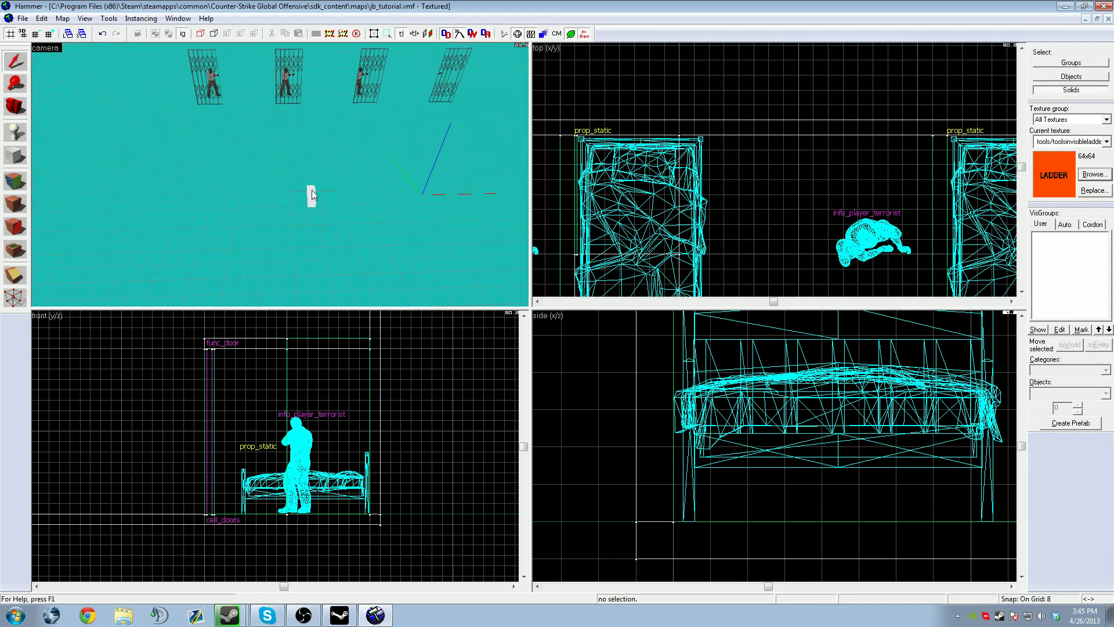
click(311, 192)
key(ctrl+t)
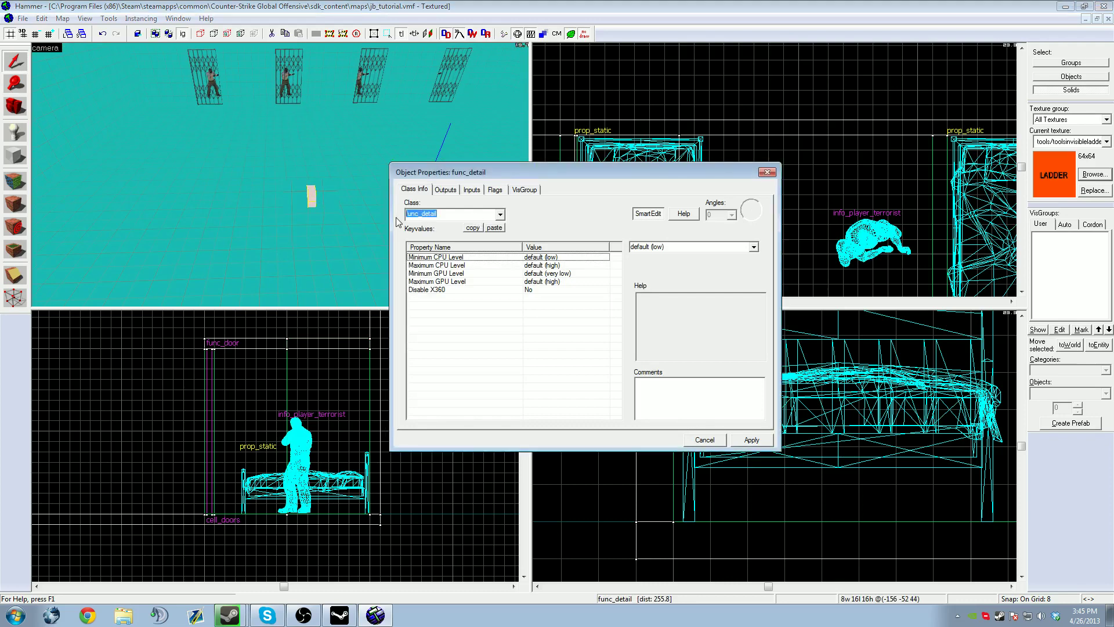
text(func+)
key(BackSpace)
text(_button)
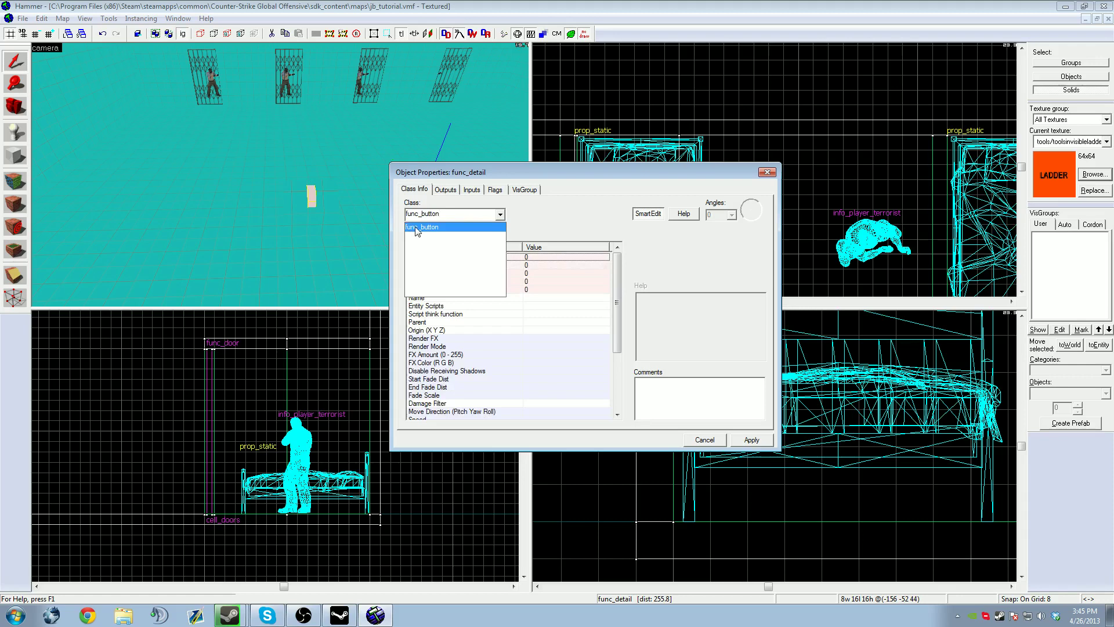
click(800, 476)
click(752, 440)
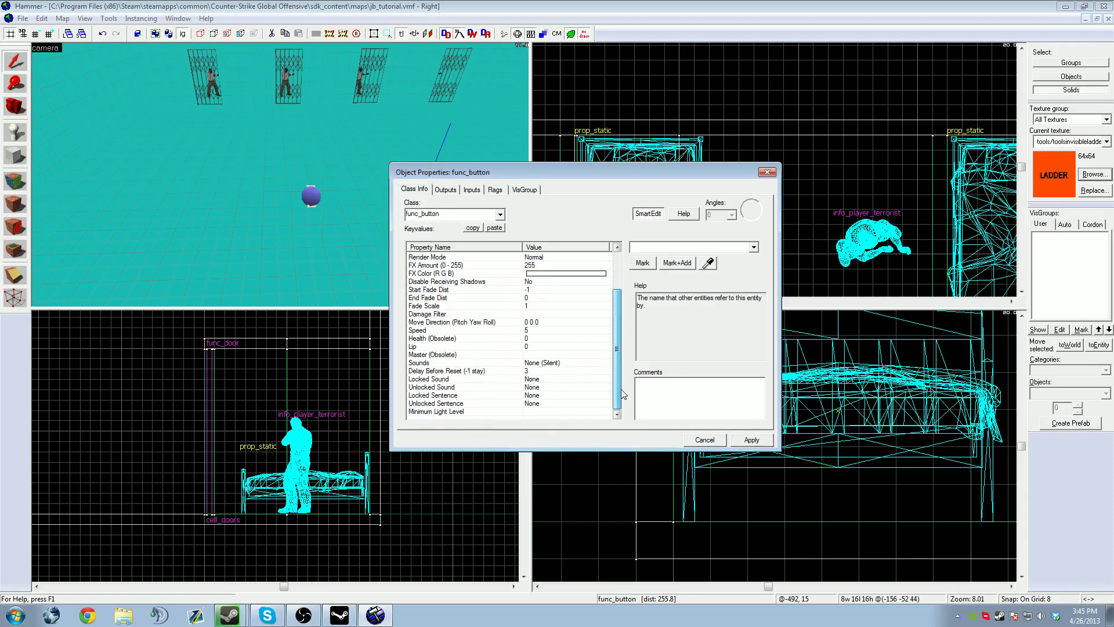
Set the button's Delay Before Reset to 3 seconds and apply it.
scroll(620, 348, down, 2)
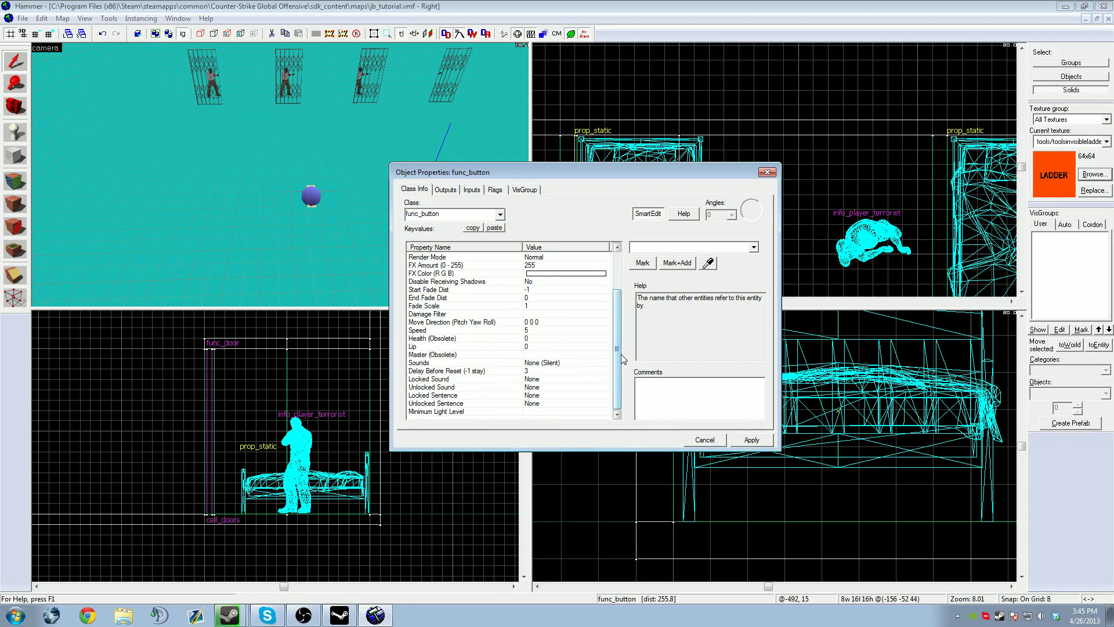
scroll(617, 312, up, 2)
scroll(646, 408, down, 2)
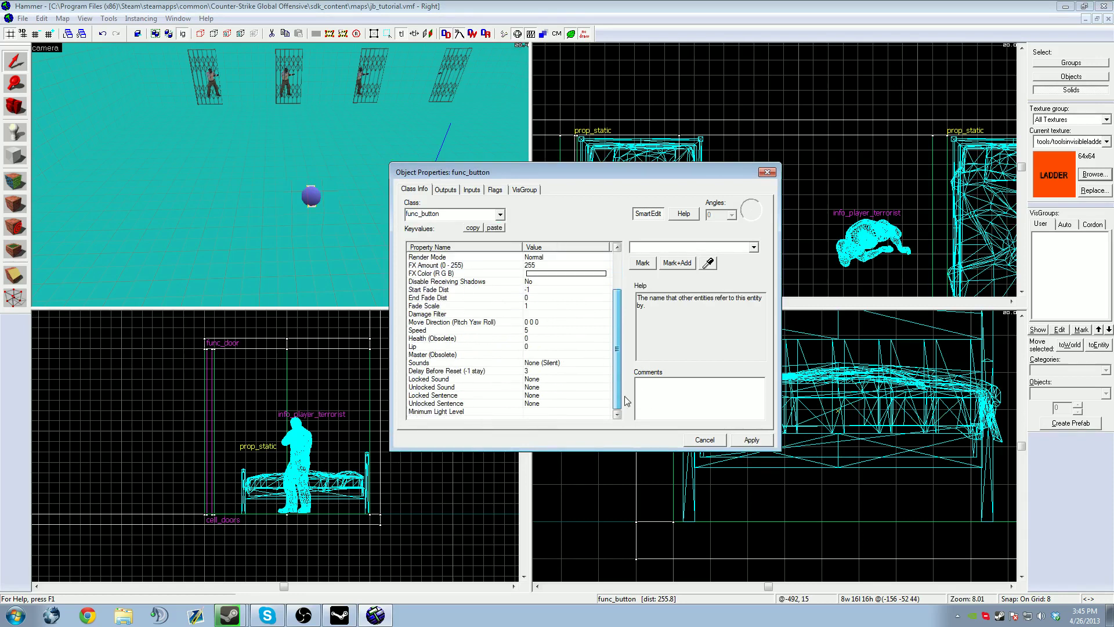
click(530, 371)
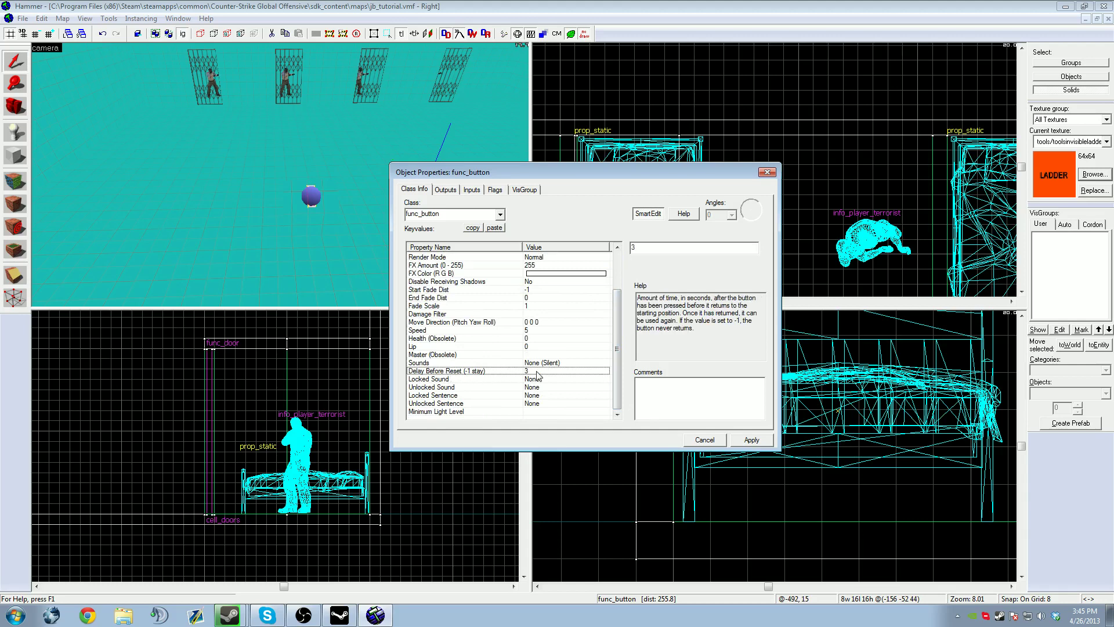
key(BackSpace)
text(0)
key(BackSpace)
text(3)
click(750, 439)
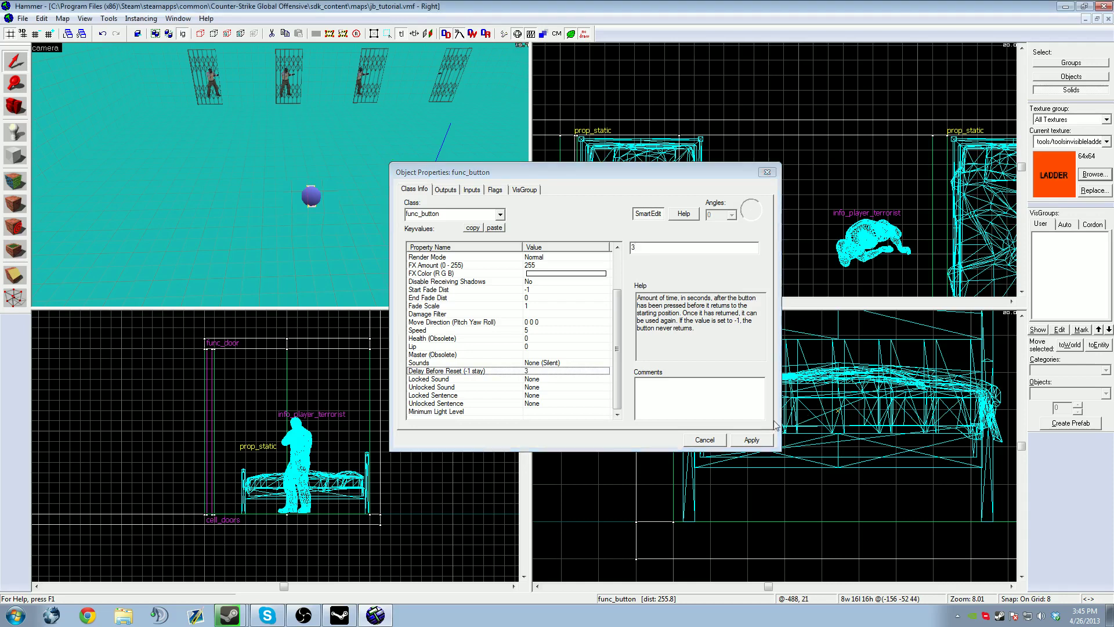
Enable the Damage Activates and Don't move flags for the button.
click(495, 190)
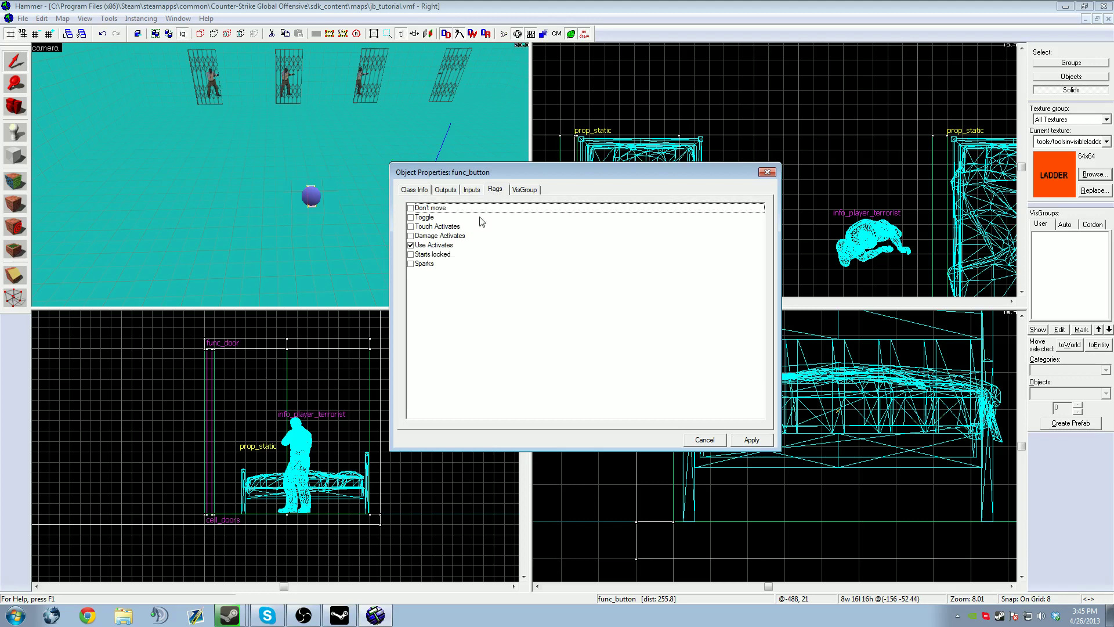
click(411, 237)
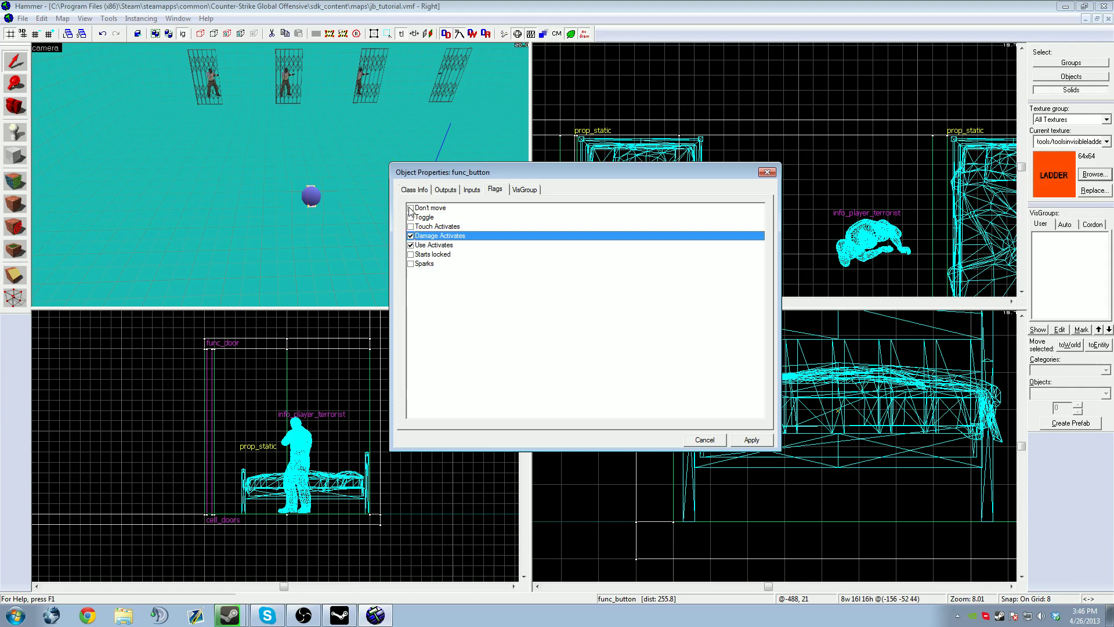
click(411, 207)
Add an OnPressed output to the button that targets cell_doors with the Open input.
click(444, 190)
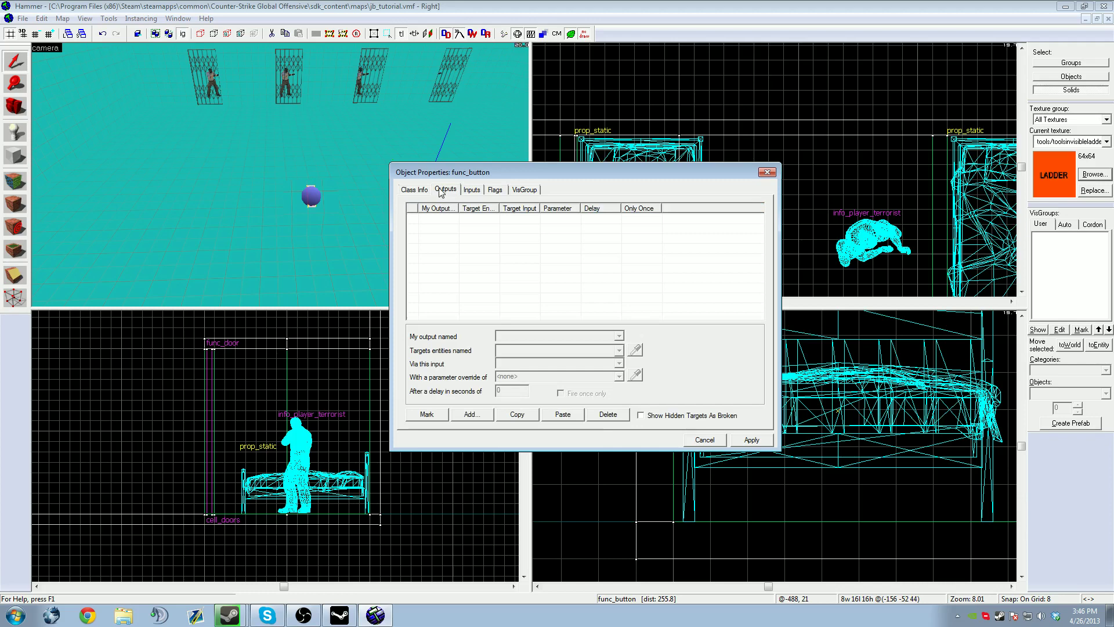
click(487, 415)
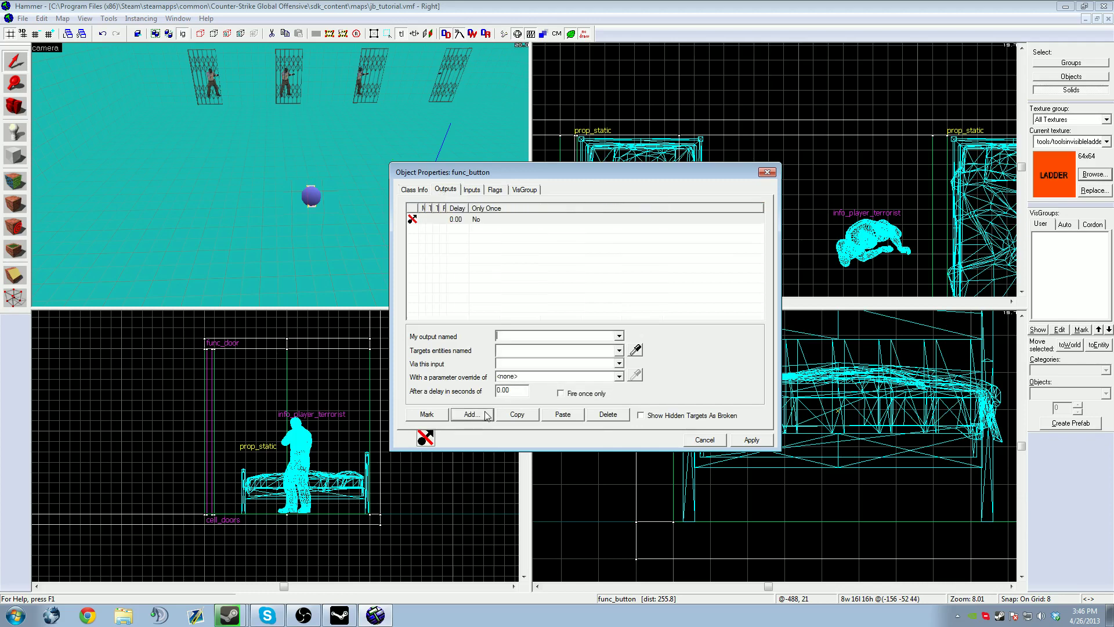
click(620, 336)
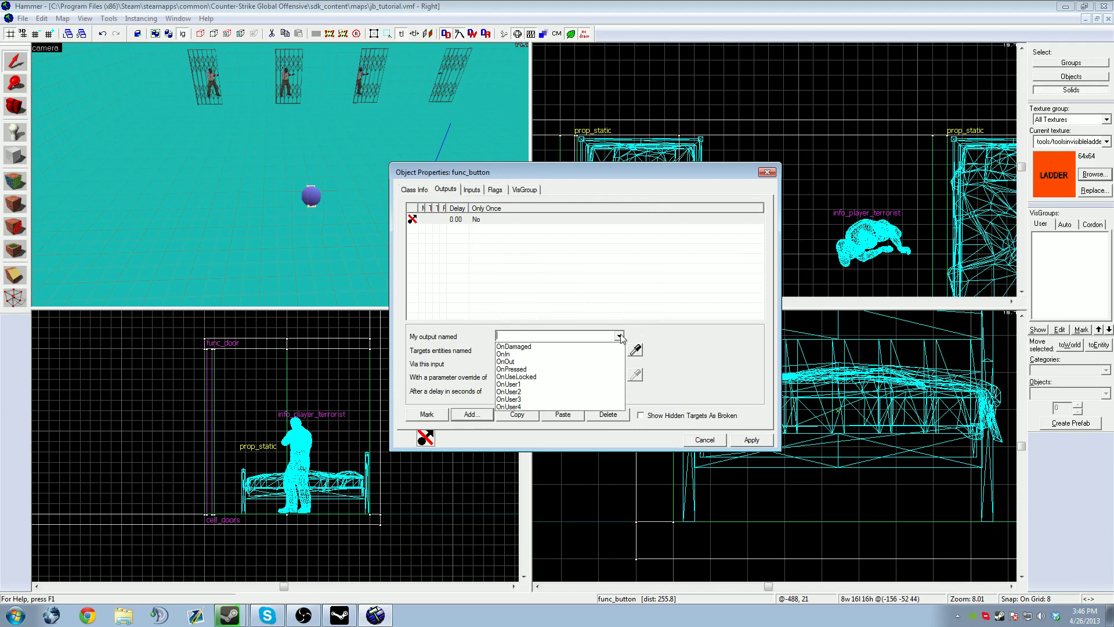
click(527, 370)
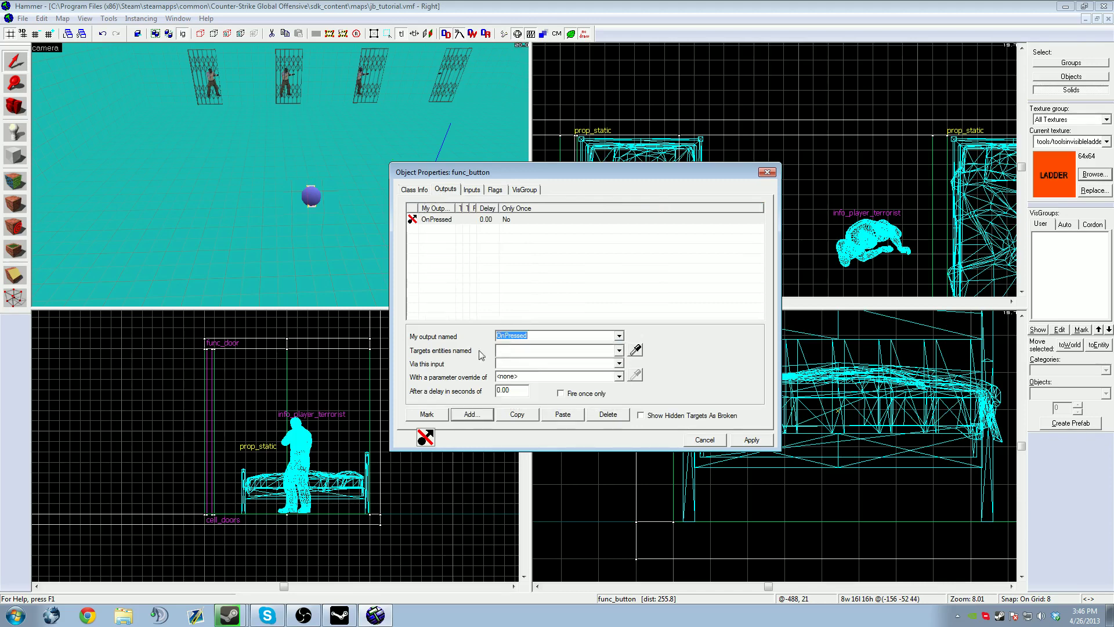
click(619, 350)
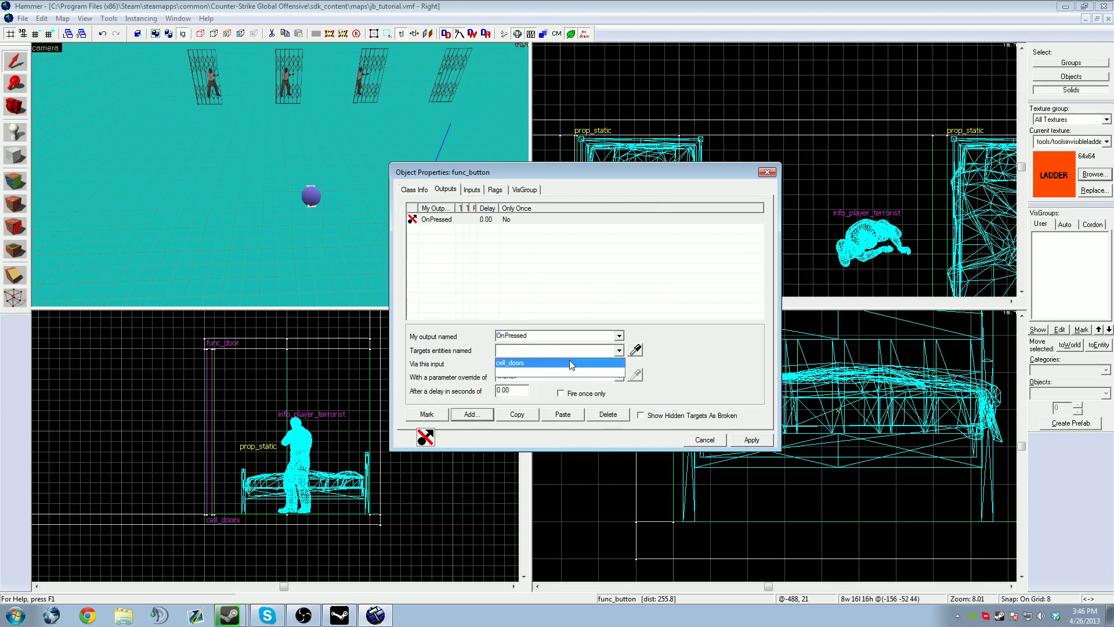
click(569, 359)
click(636, 349)
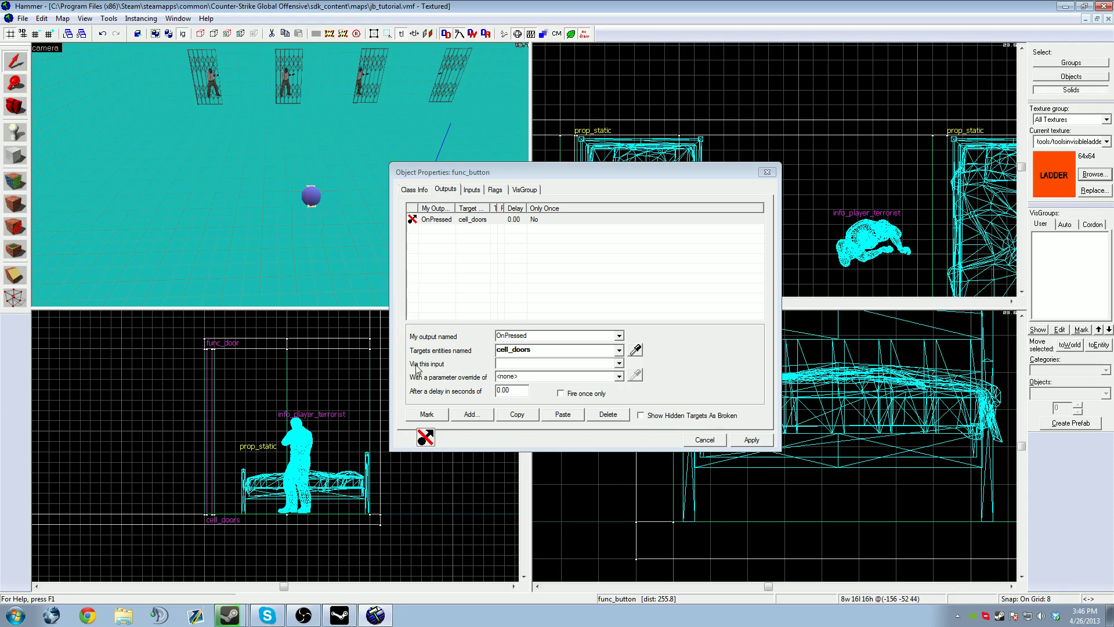
click(619, 363)
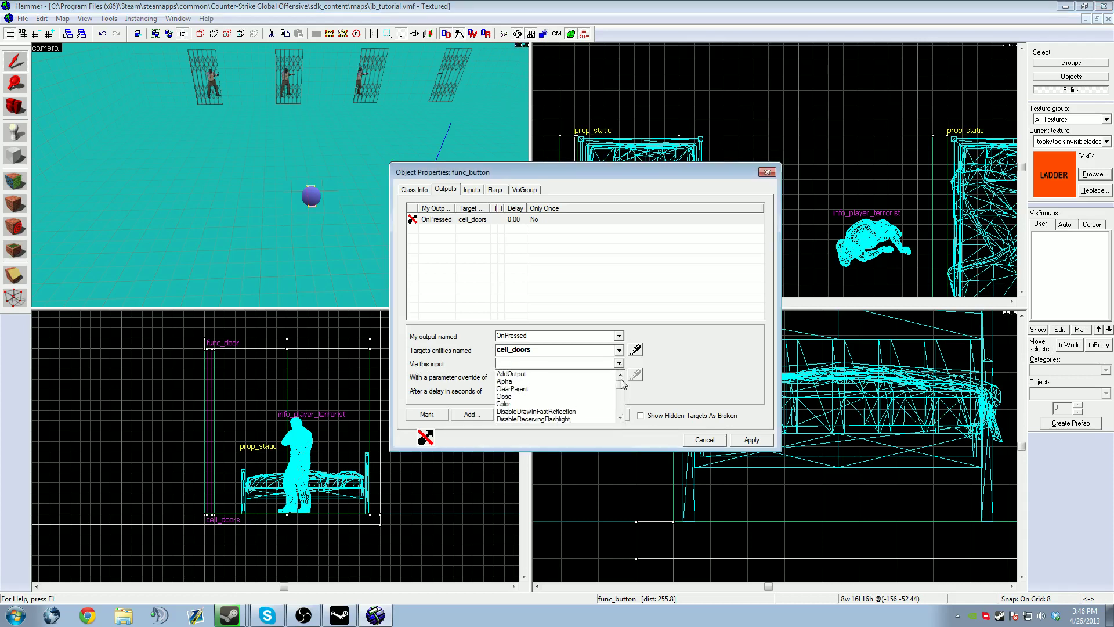
drag(620, 384, 620, 406)
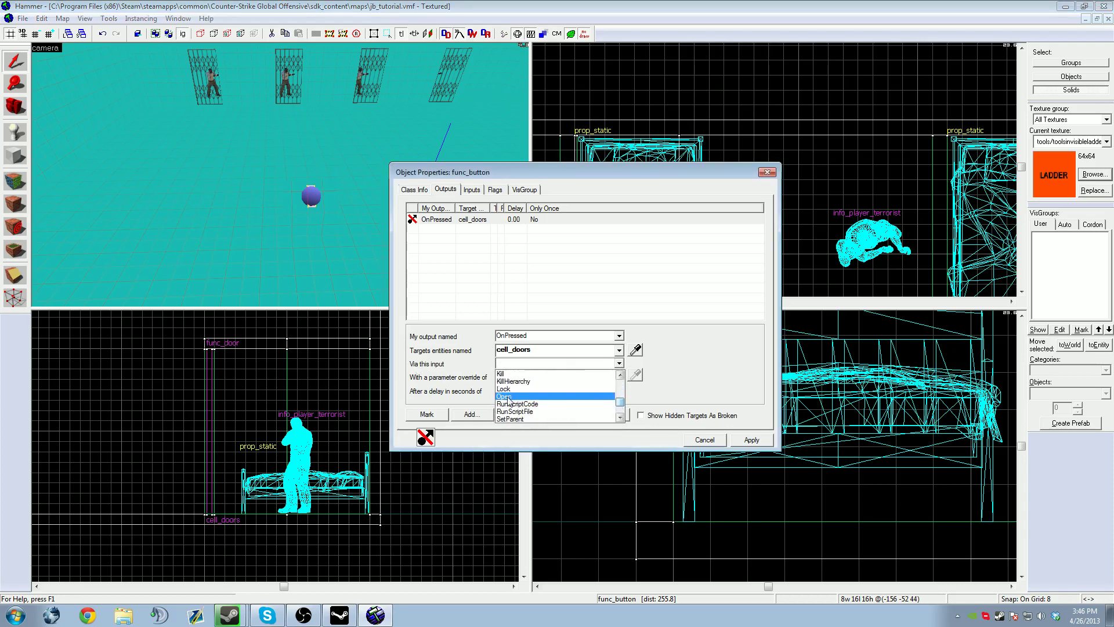
click(509, 401)
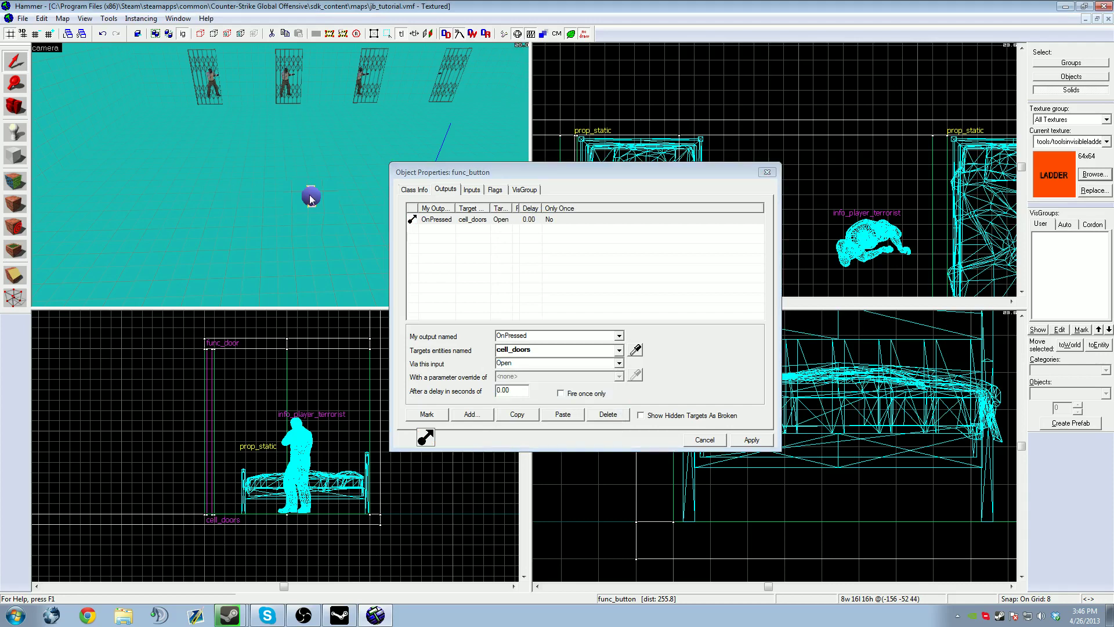
click(619, 364)
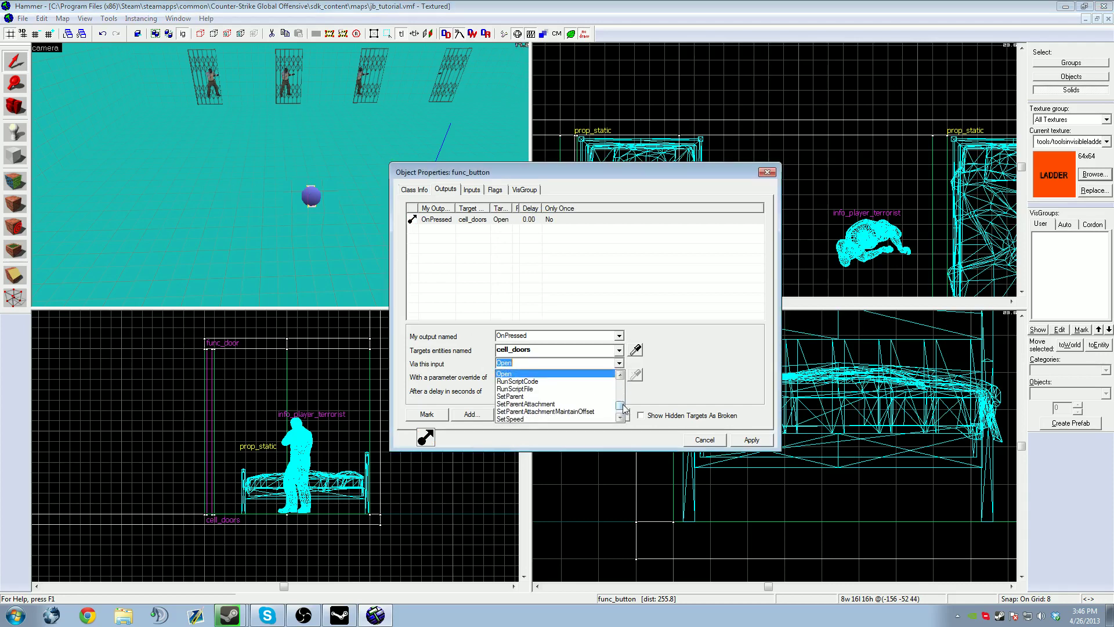
drag(623, 407, 622, 410)
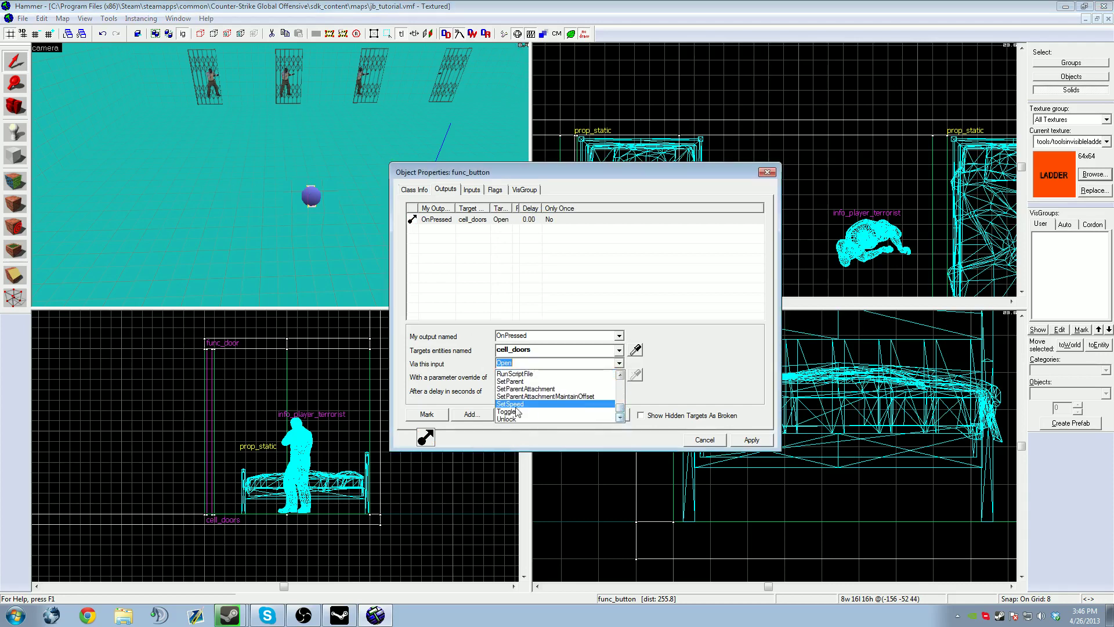
click(526, 364)
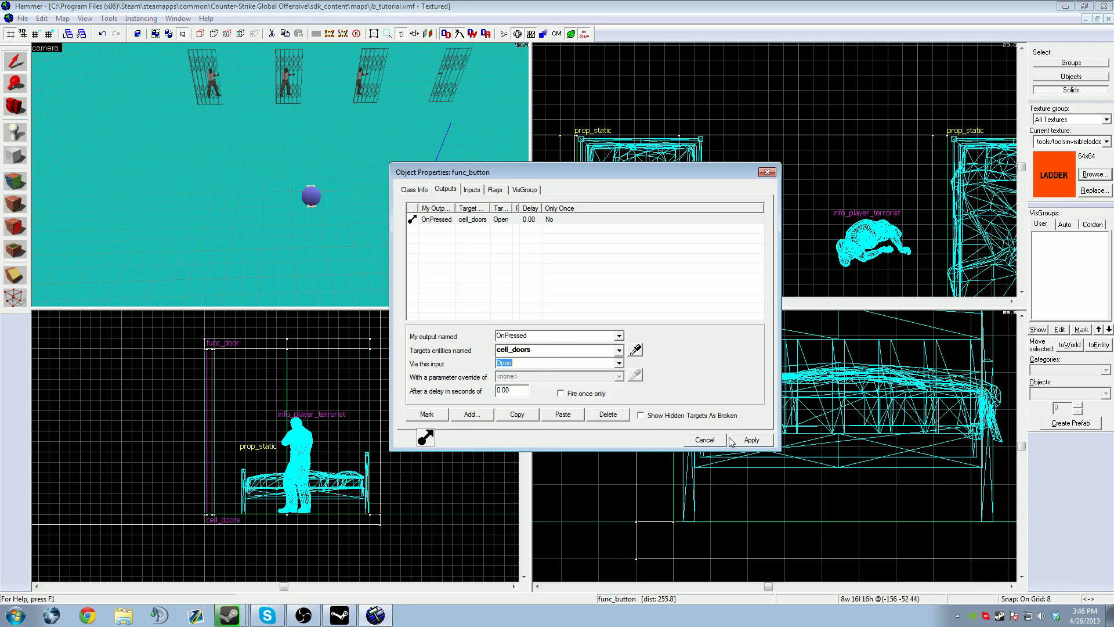
Make the button's cell_doors output fire once only, apply it, and close the object properties.
click(562, 393)
key(z)
key(s)
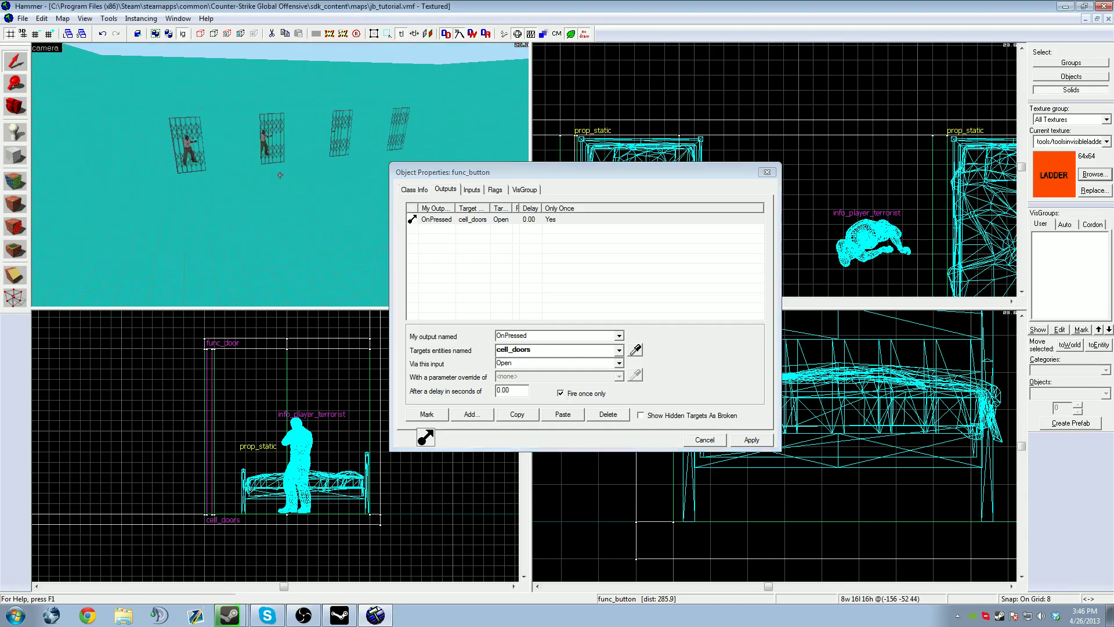
key(z)
key(d)
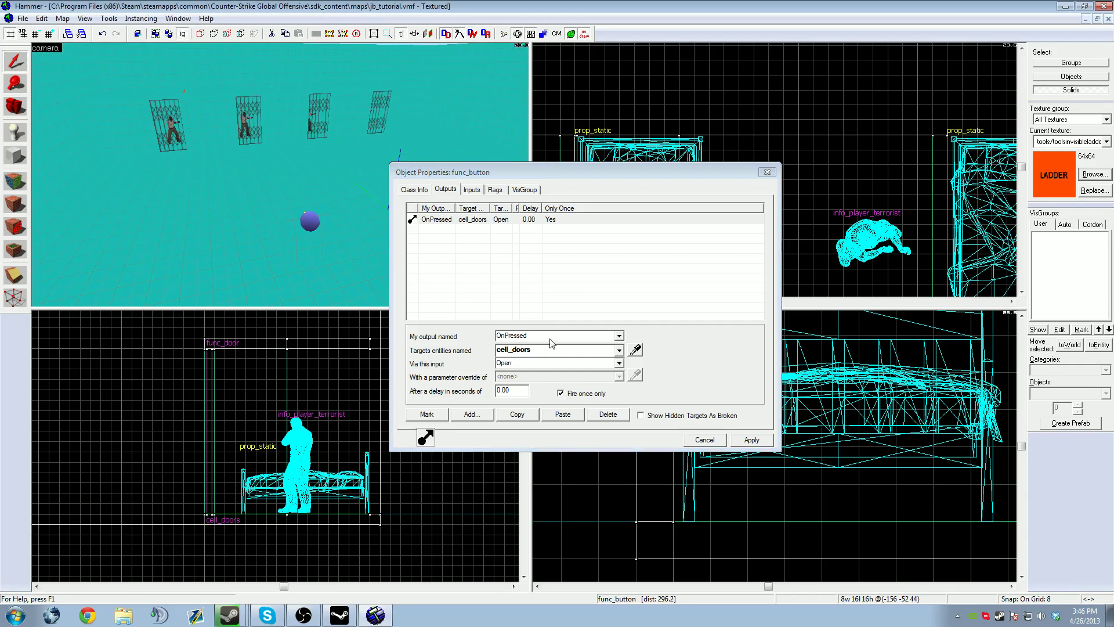
click(619, 363)
click(619, 364)
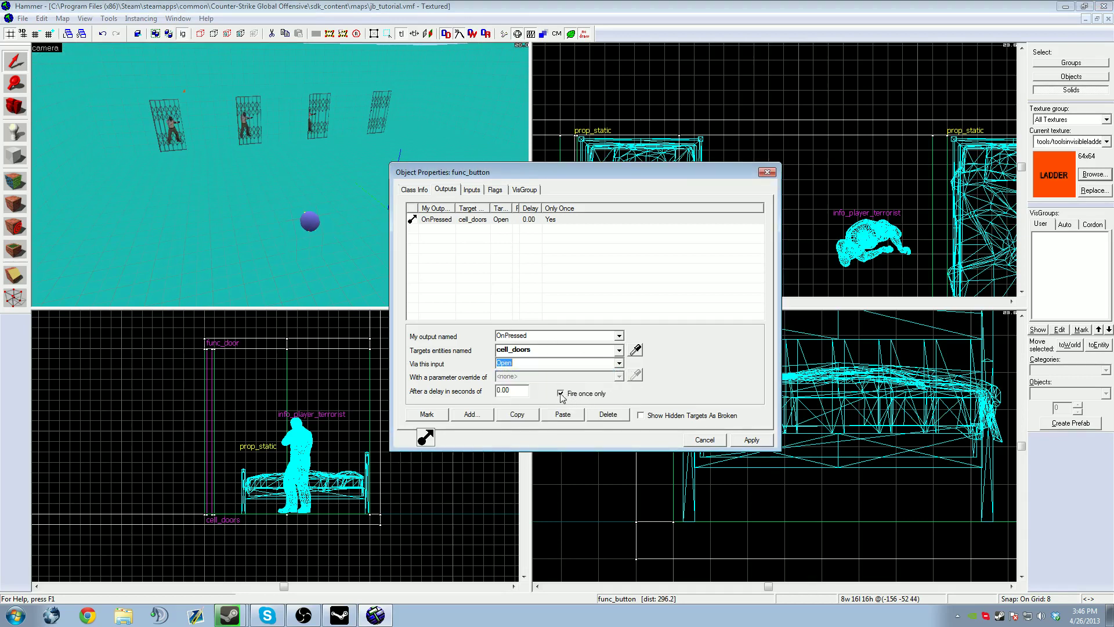
click(737, 440)
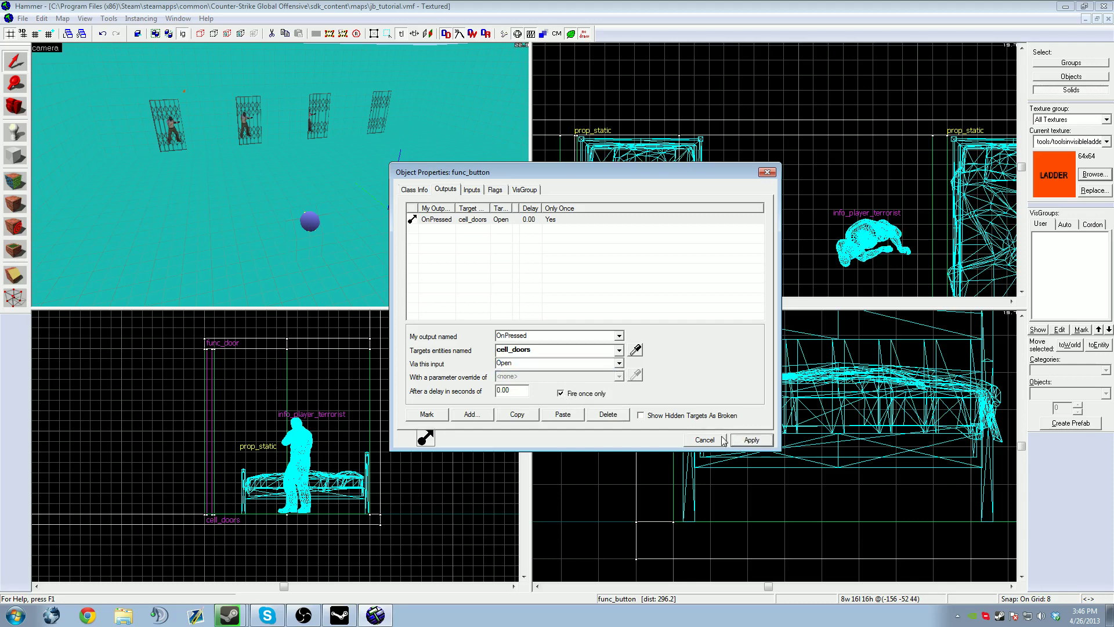
click(717, 441)
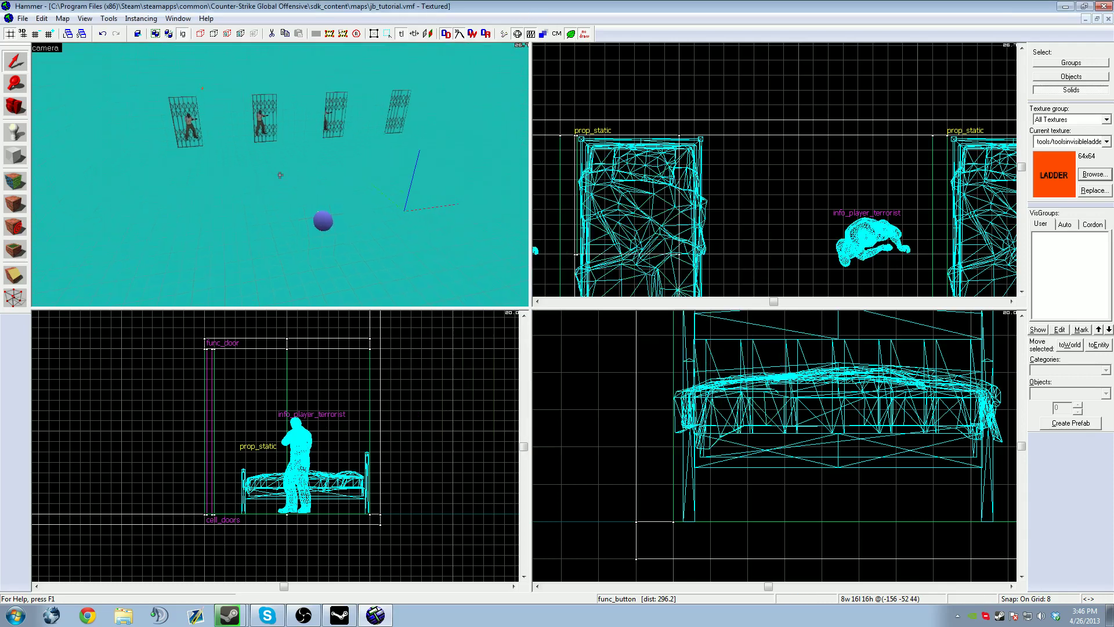
Compile the map with normal BSP, fast VIS and fast RAD without running the game, and close the compile window.
key(d)
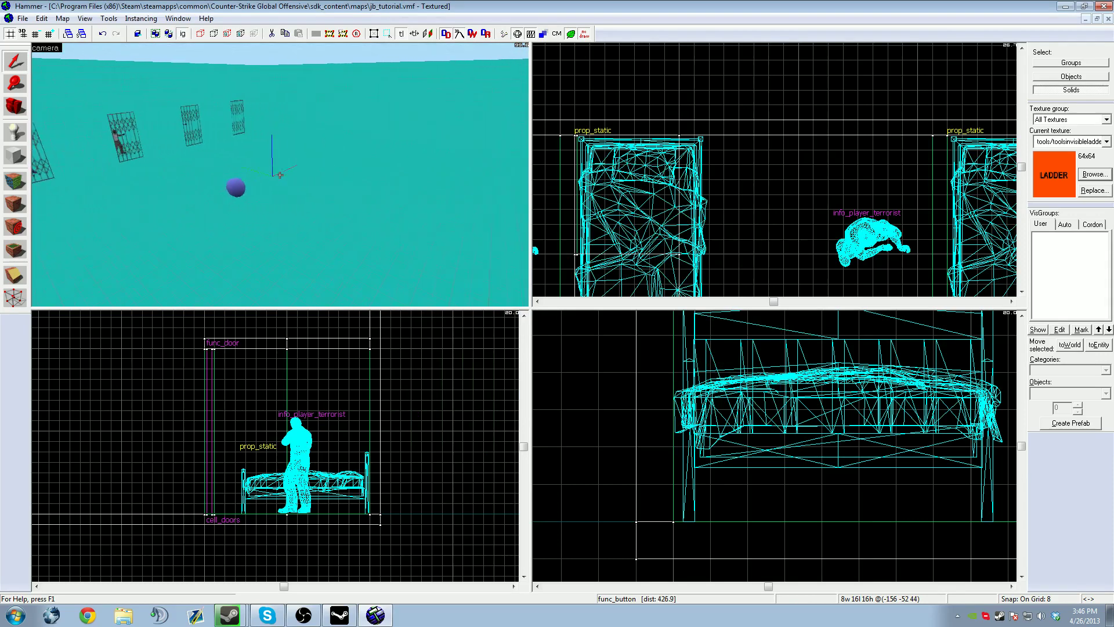
key(s)
key(a)
key(w)
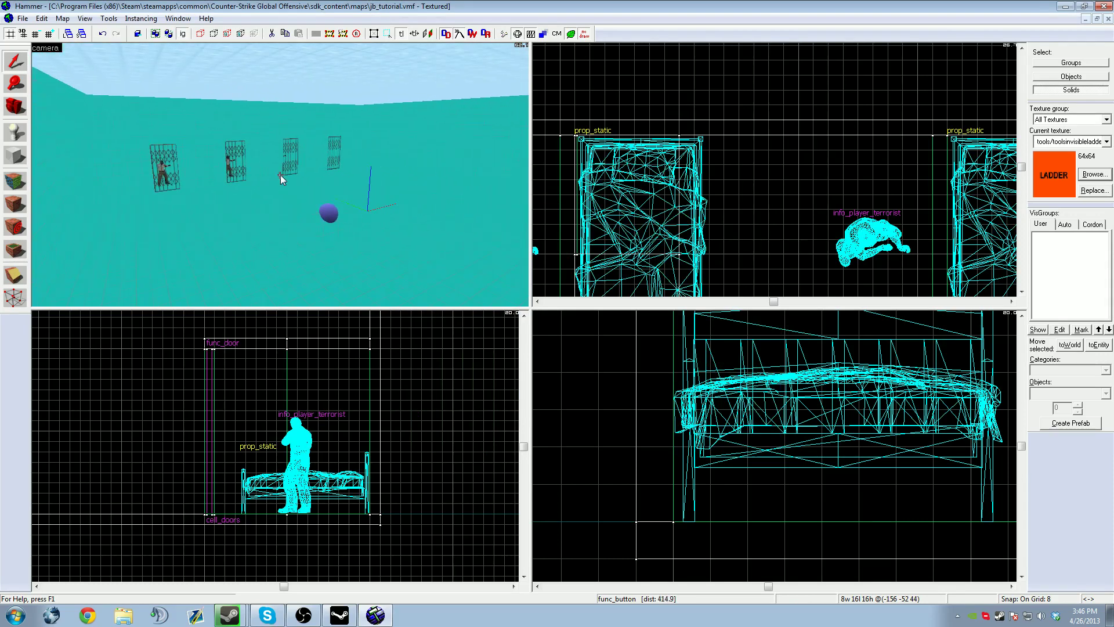
click(23, 18)
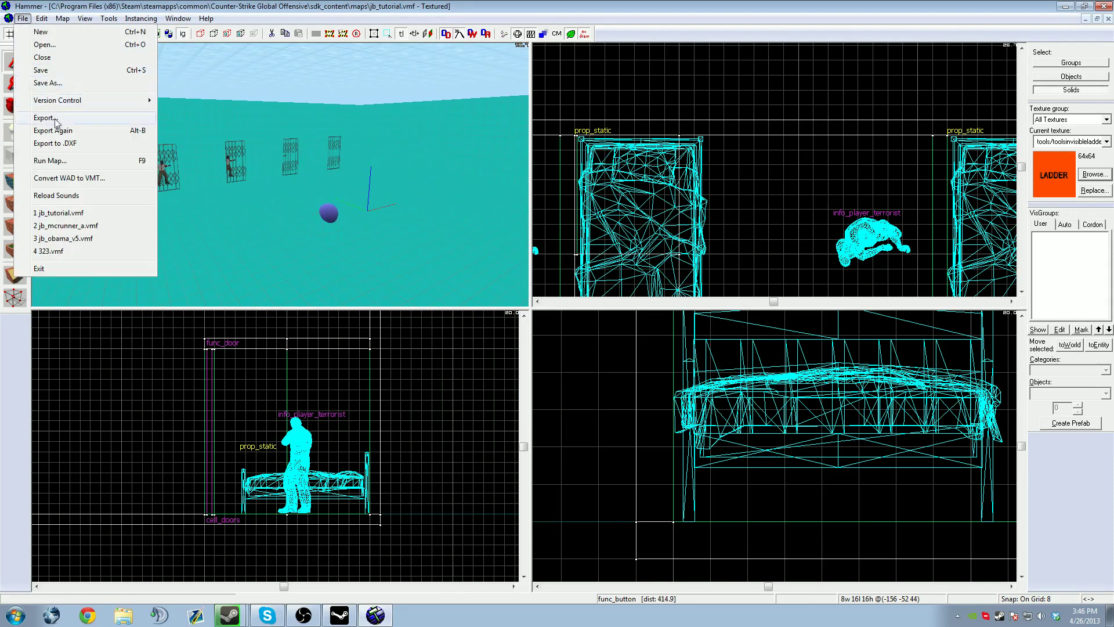
click(50, 159)
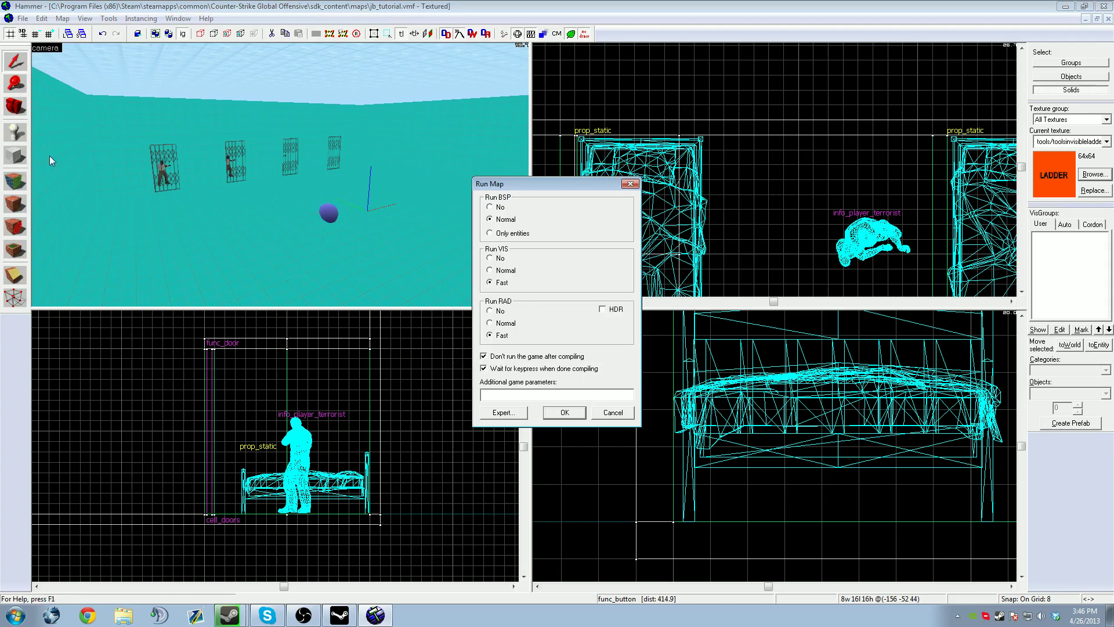
click(564, 413)
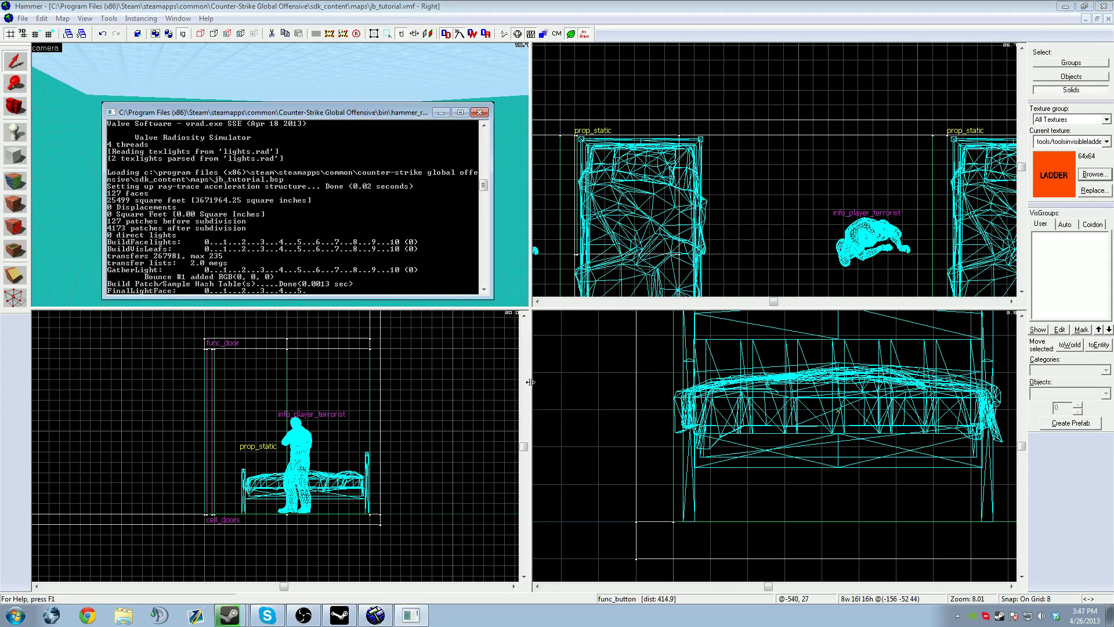
mouse_move(484, 221)
mouse_down()
mouse_move(485, 148)
mouse_move(492, 227)
mouse_up()
click(481, 112)
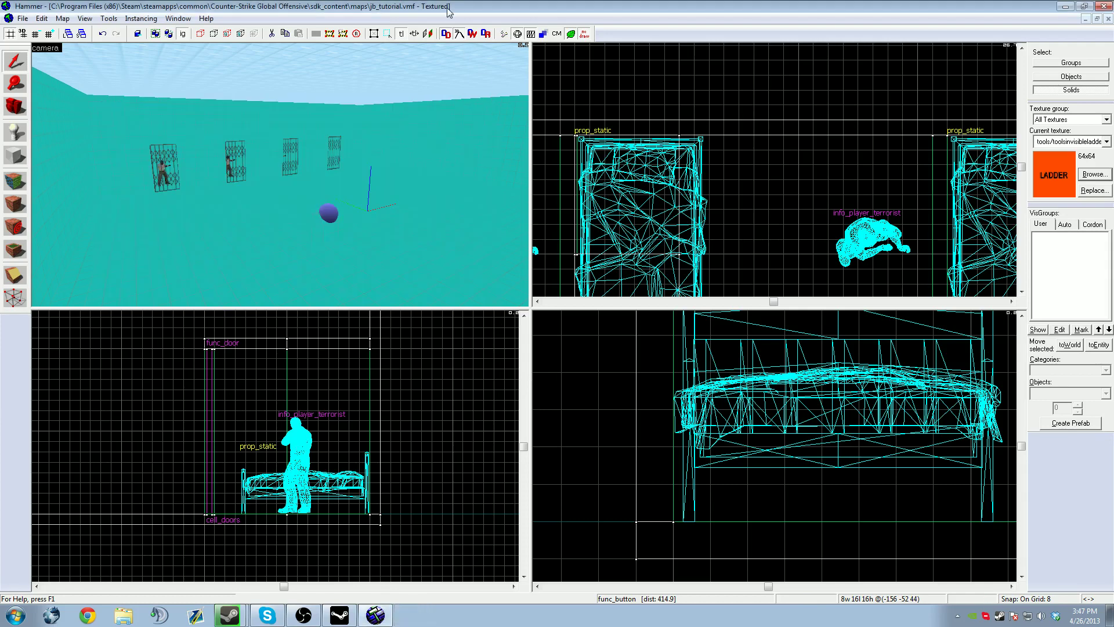
Set the Entity tool's object to weapon_tec9.
key(z)
key(w)
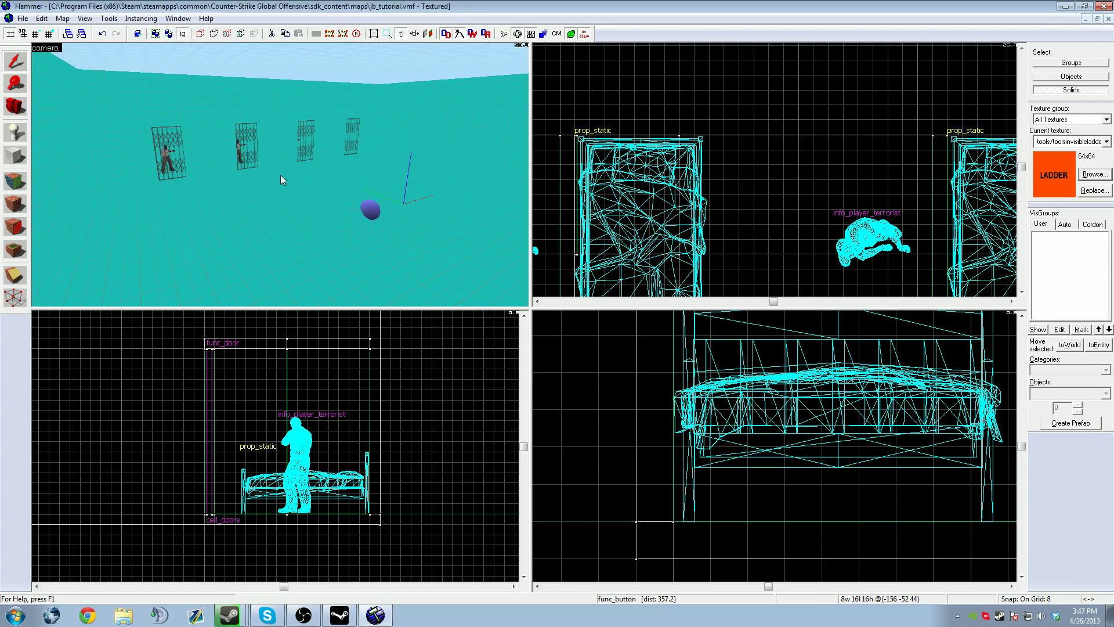
click(15, 132)
key(z)
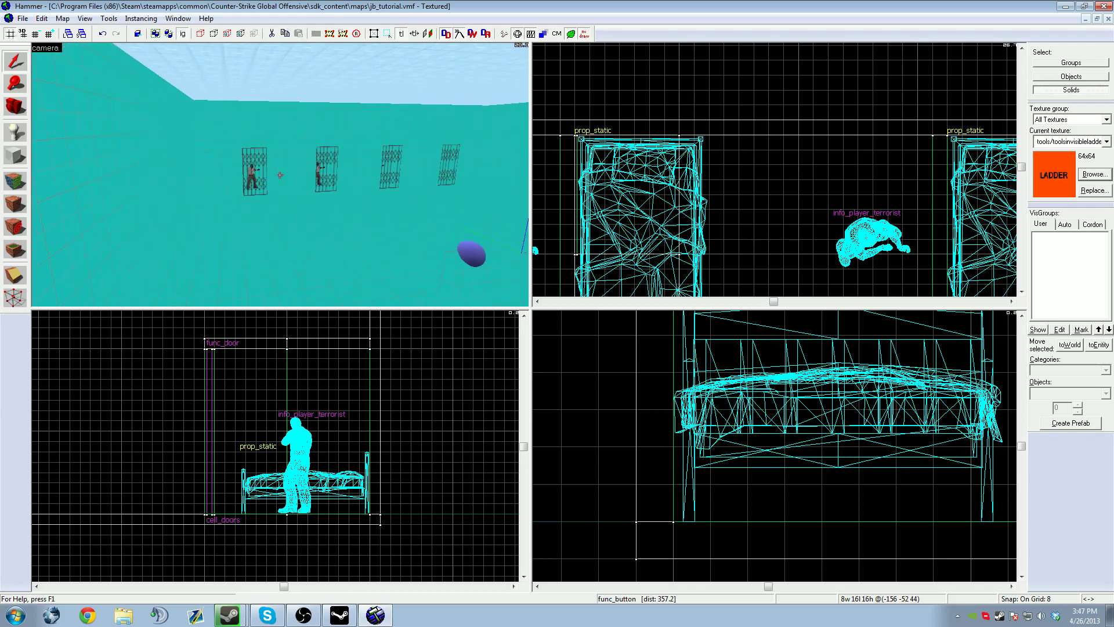
click(15, 133)
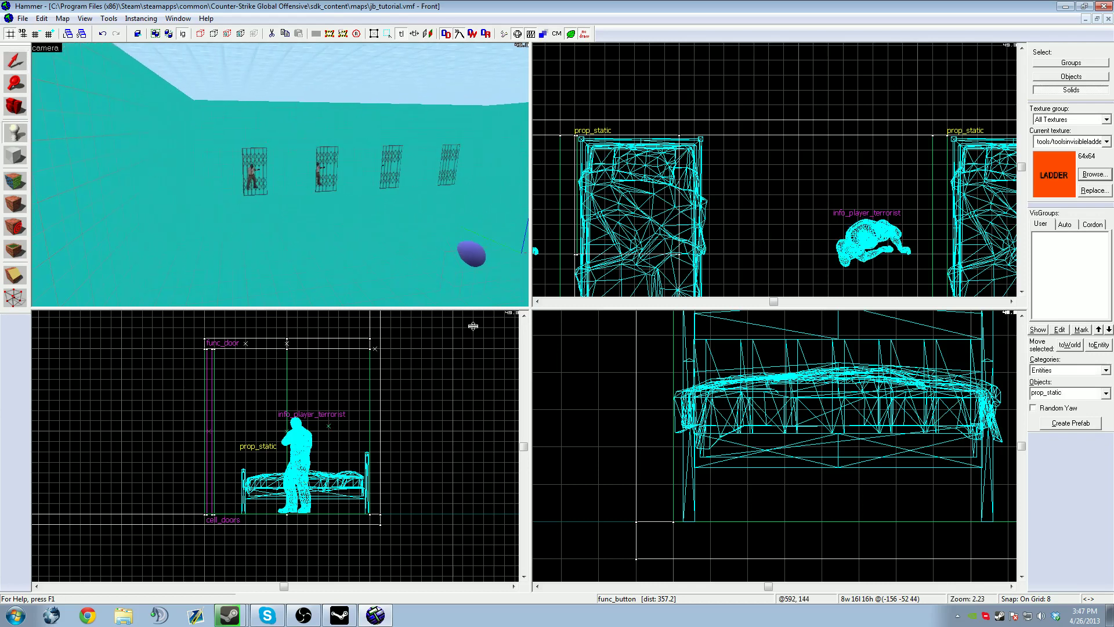
click(1071, 394)
text(we)
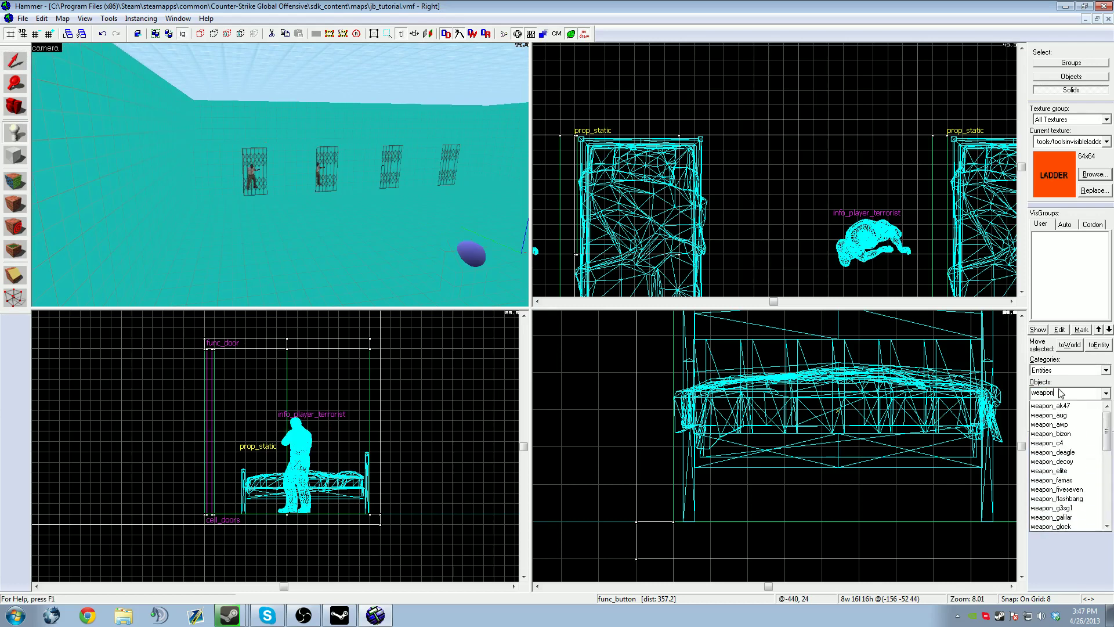
text(apon)
scroll(1107, 470, down, 3)
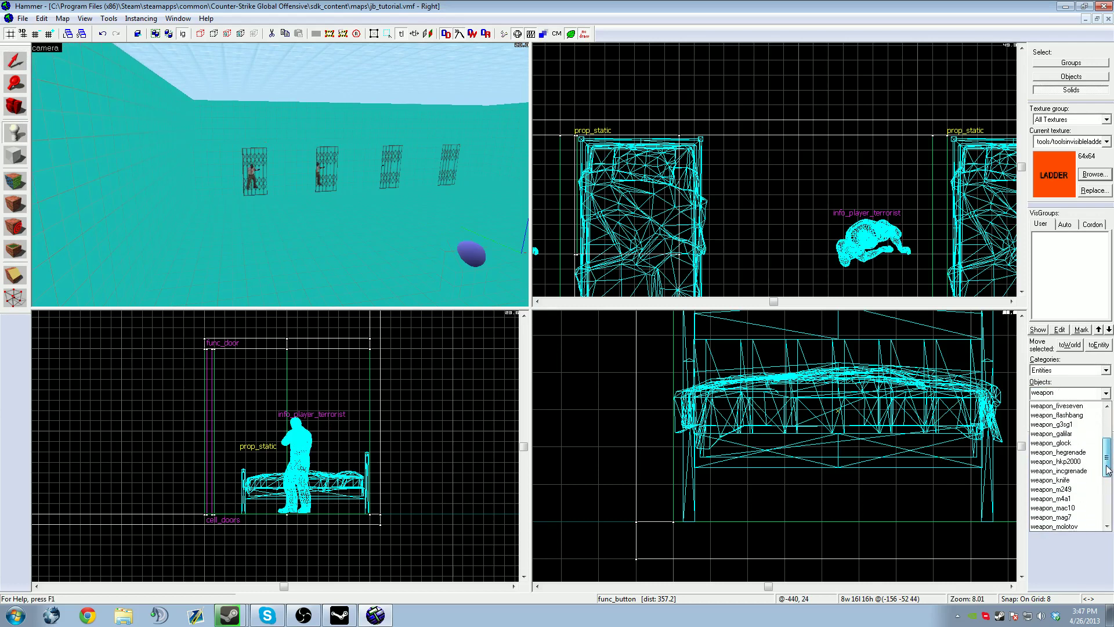
drag(1107, 447, 1106, 482)
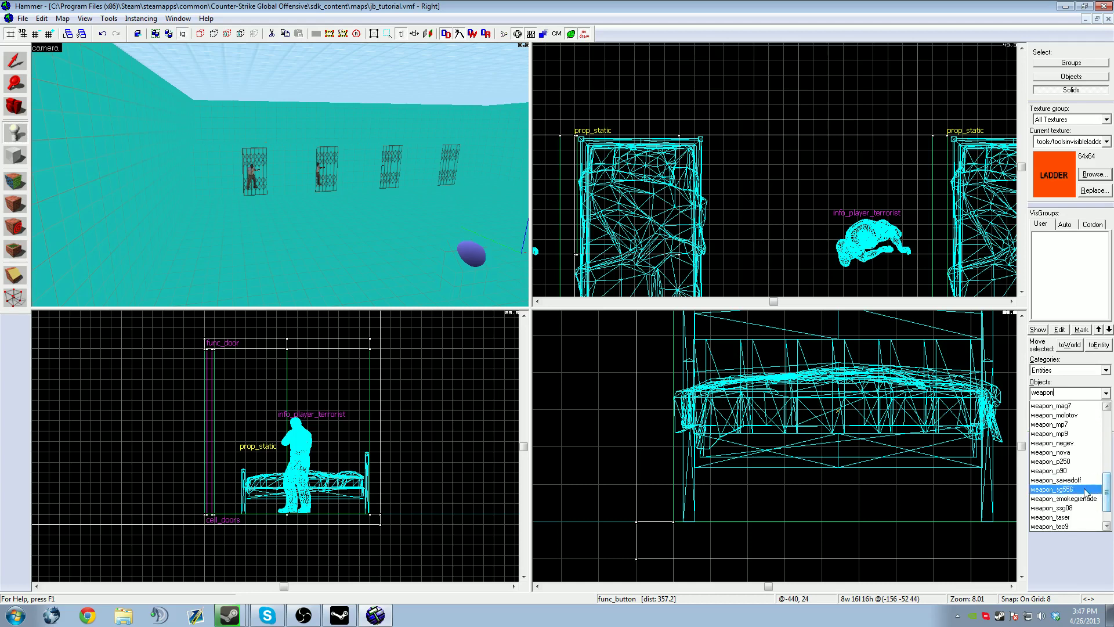
click(1051, 489)
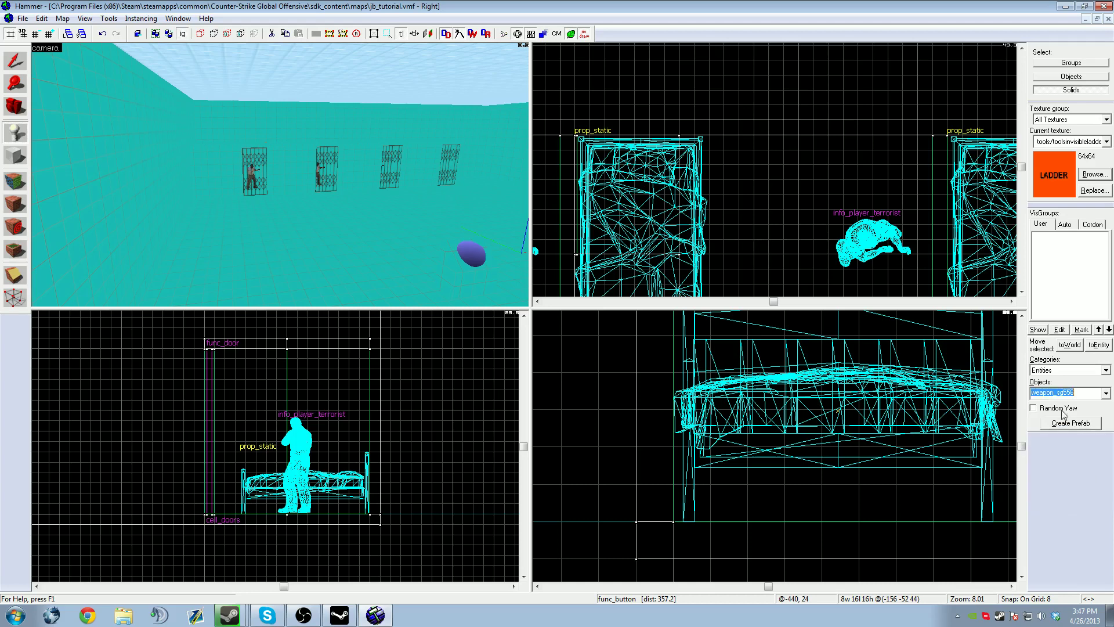
click(1106, 394)
click(1076, 509)
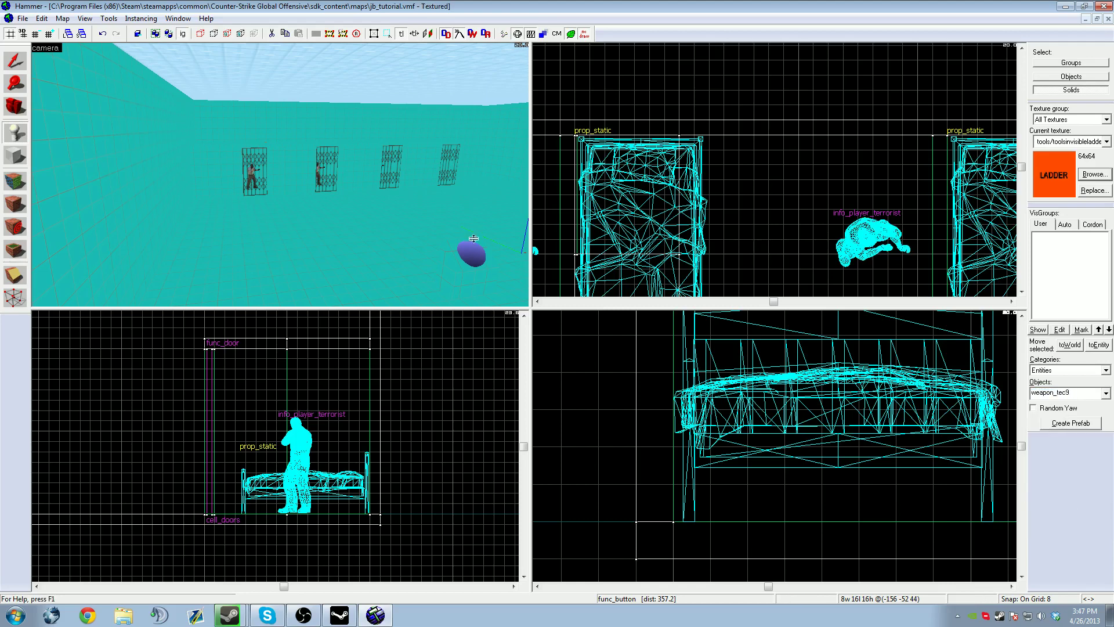
Place the weapon_tec9 entity on the wall beside the bed inside a cell.
key(z)
key(w)
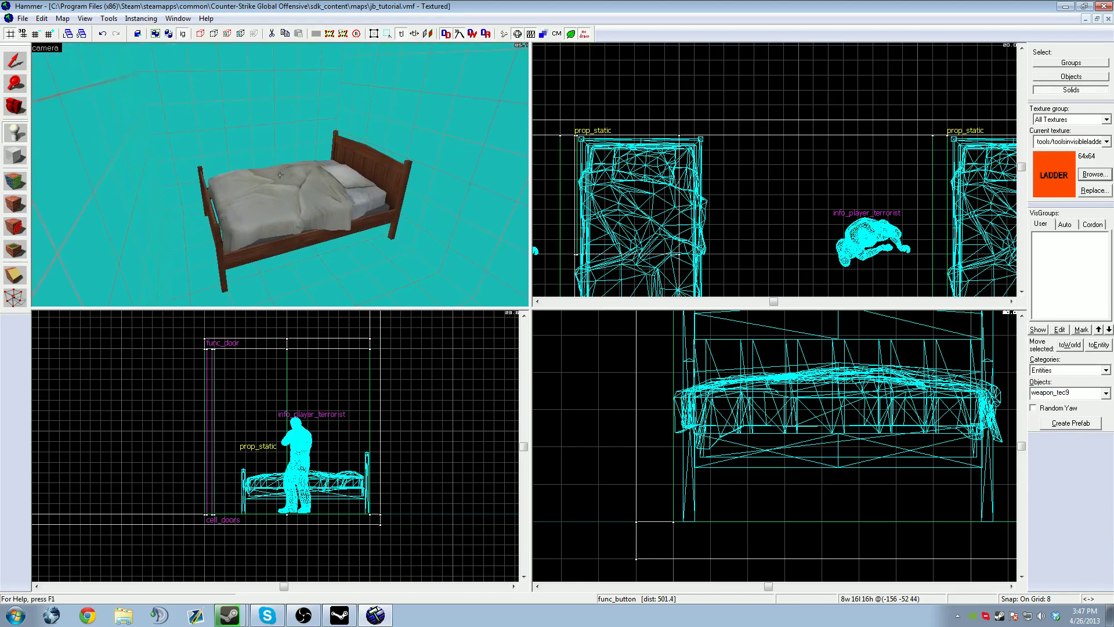
click(280, 174)
click(15, 60)
key(z)
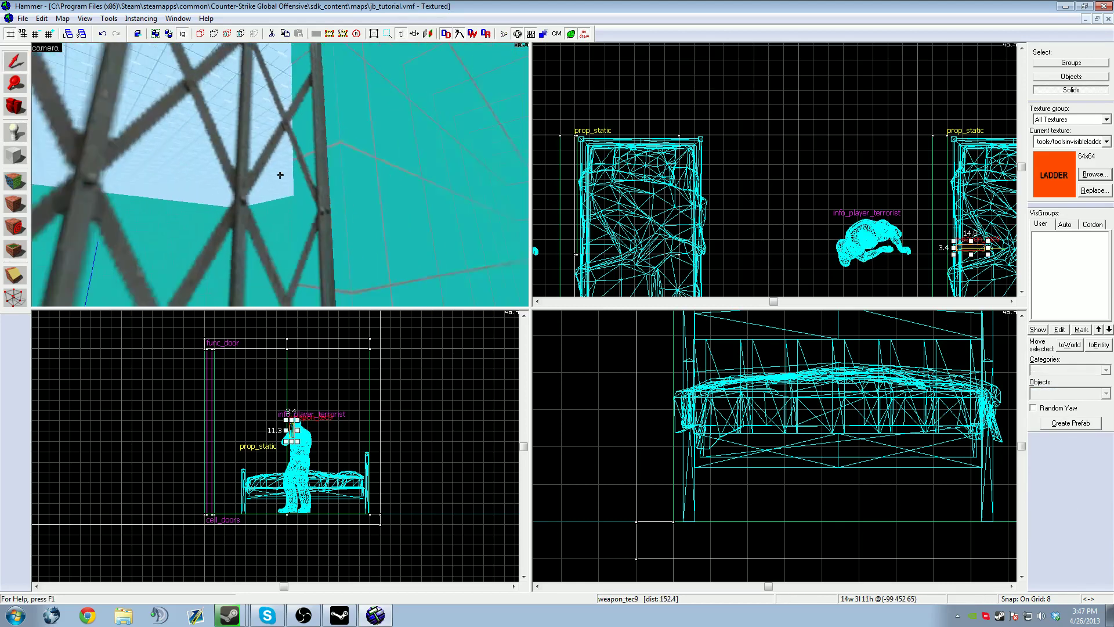
Center the views on the weapon_tec9, move it away from the wall to above the middle of the bed, and deselect it.
key(z)
key(ctrl+e)
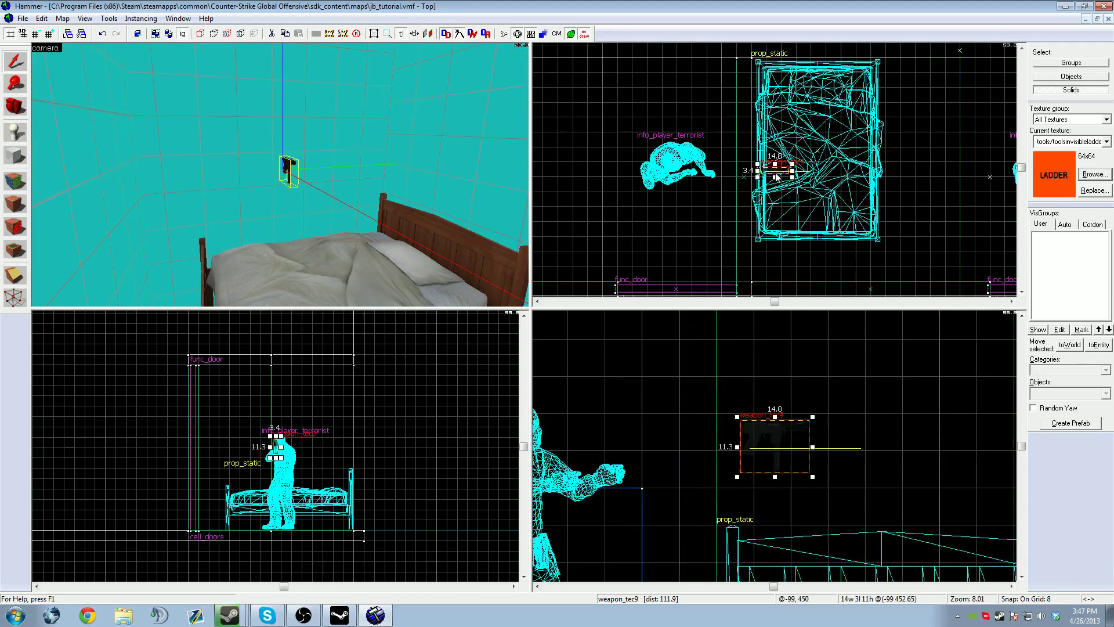
drag(774, 170, 850, 175)
key(z)
key(w)
key(s)
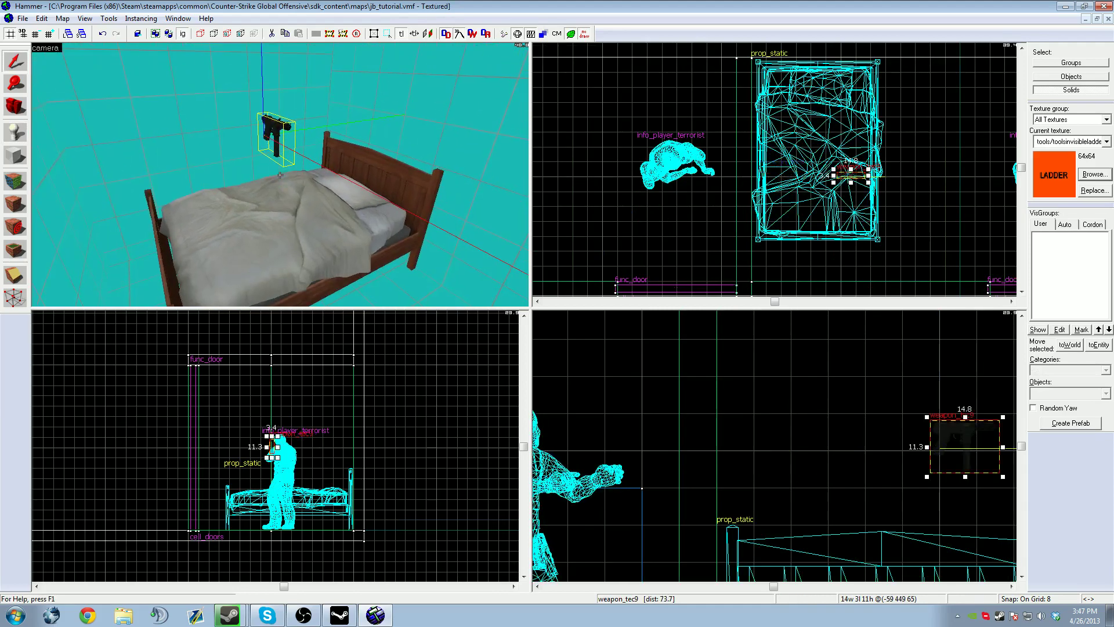
key(w)
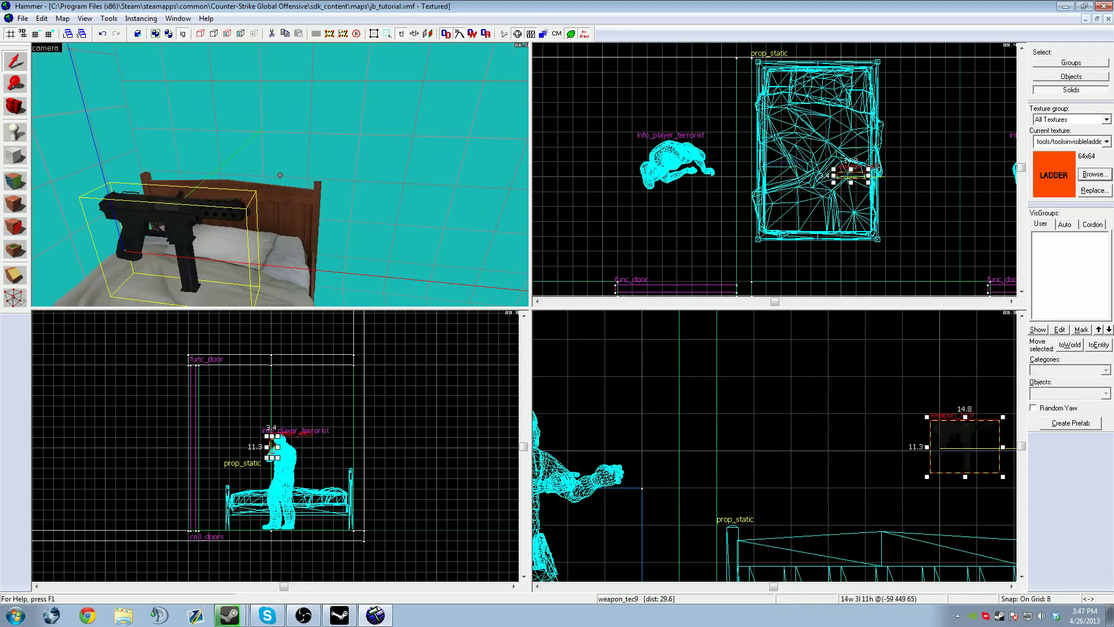
key(z)
drag(964, 439, 926, 440)
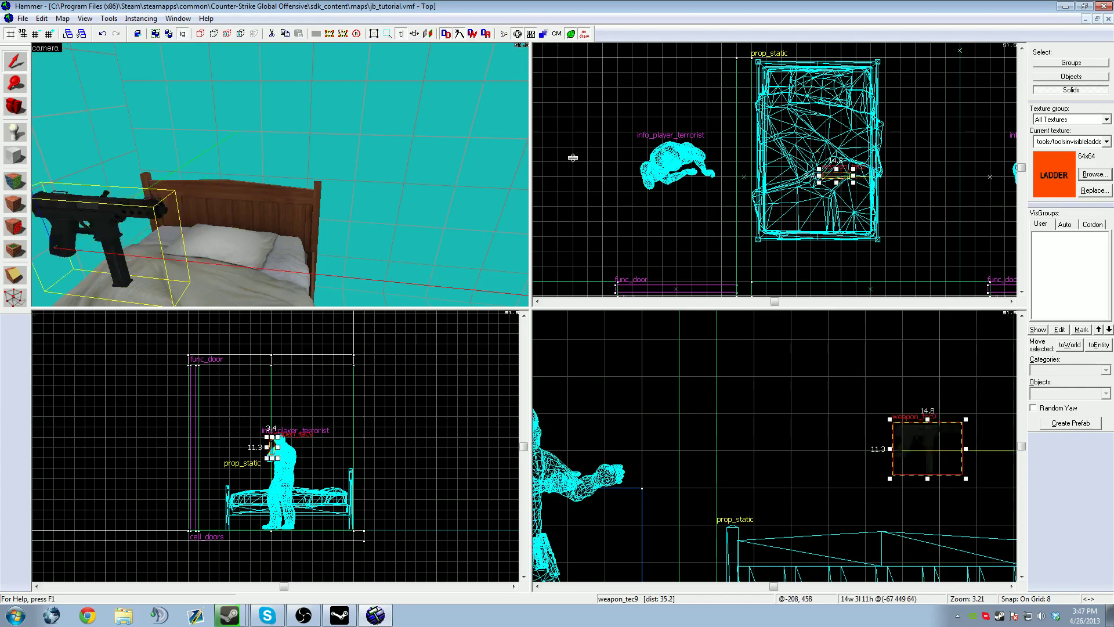
click(901, 162)
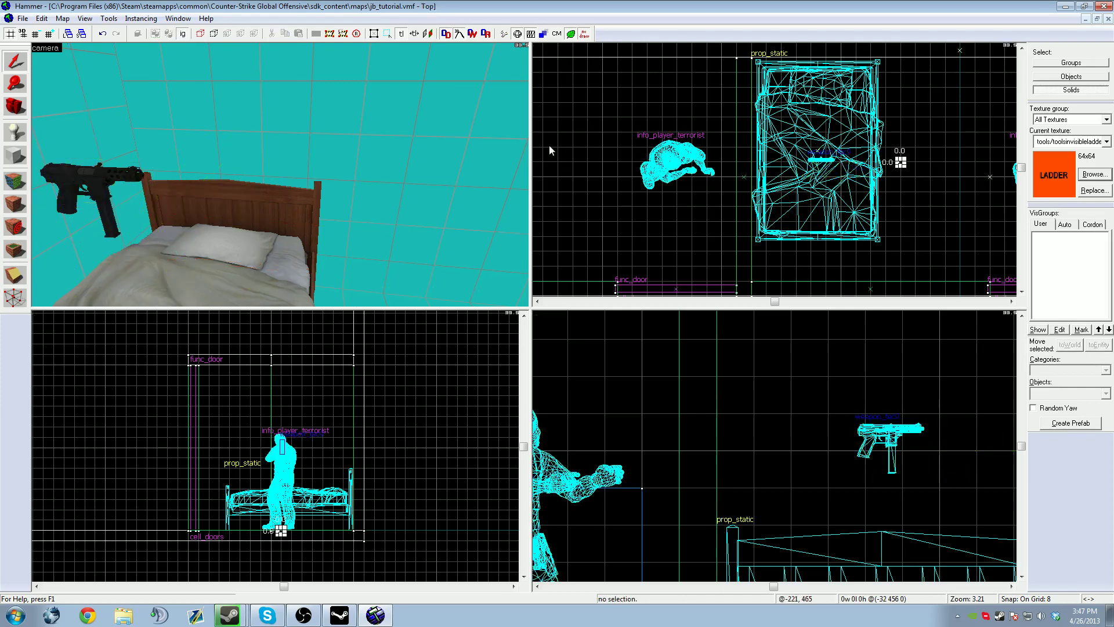
key(z)
key(s)
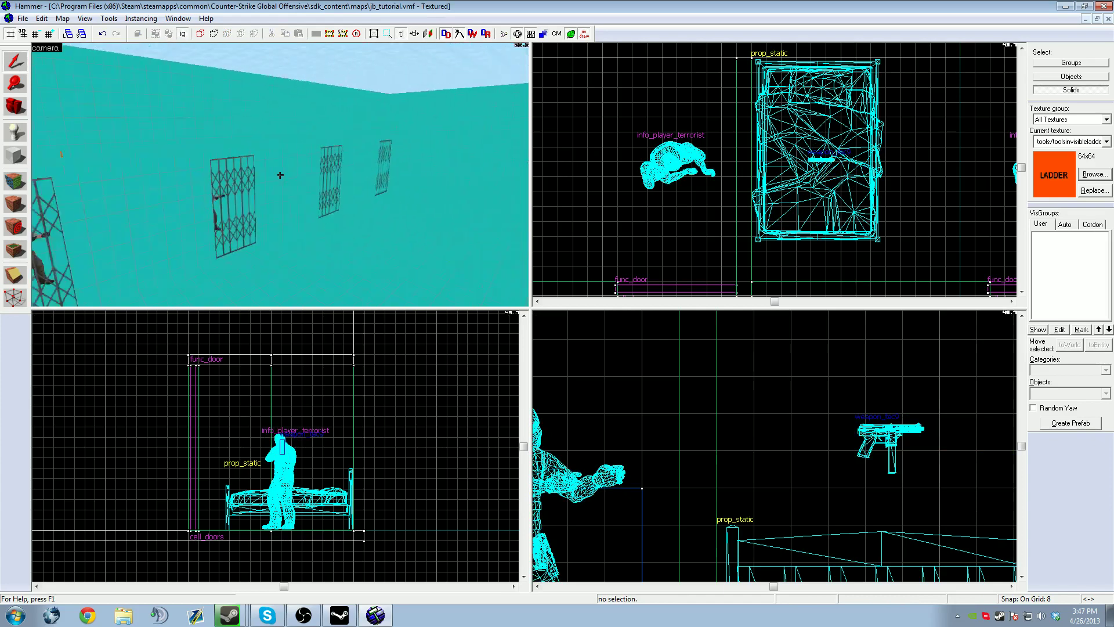
key(w)
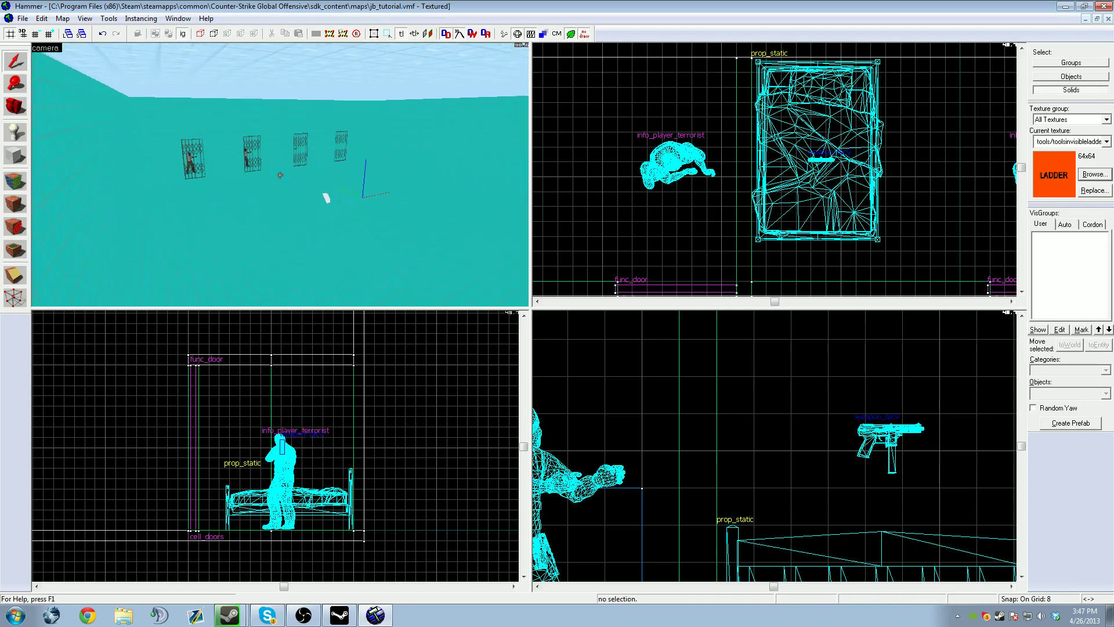
key(z)
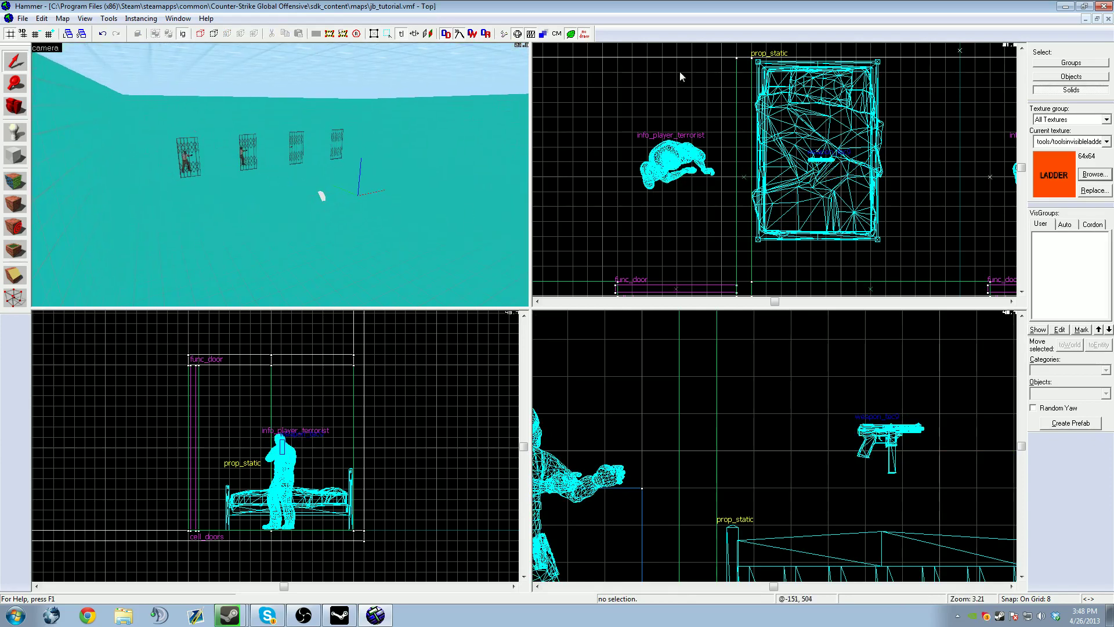